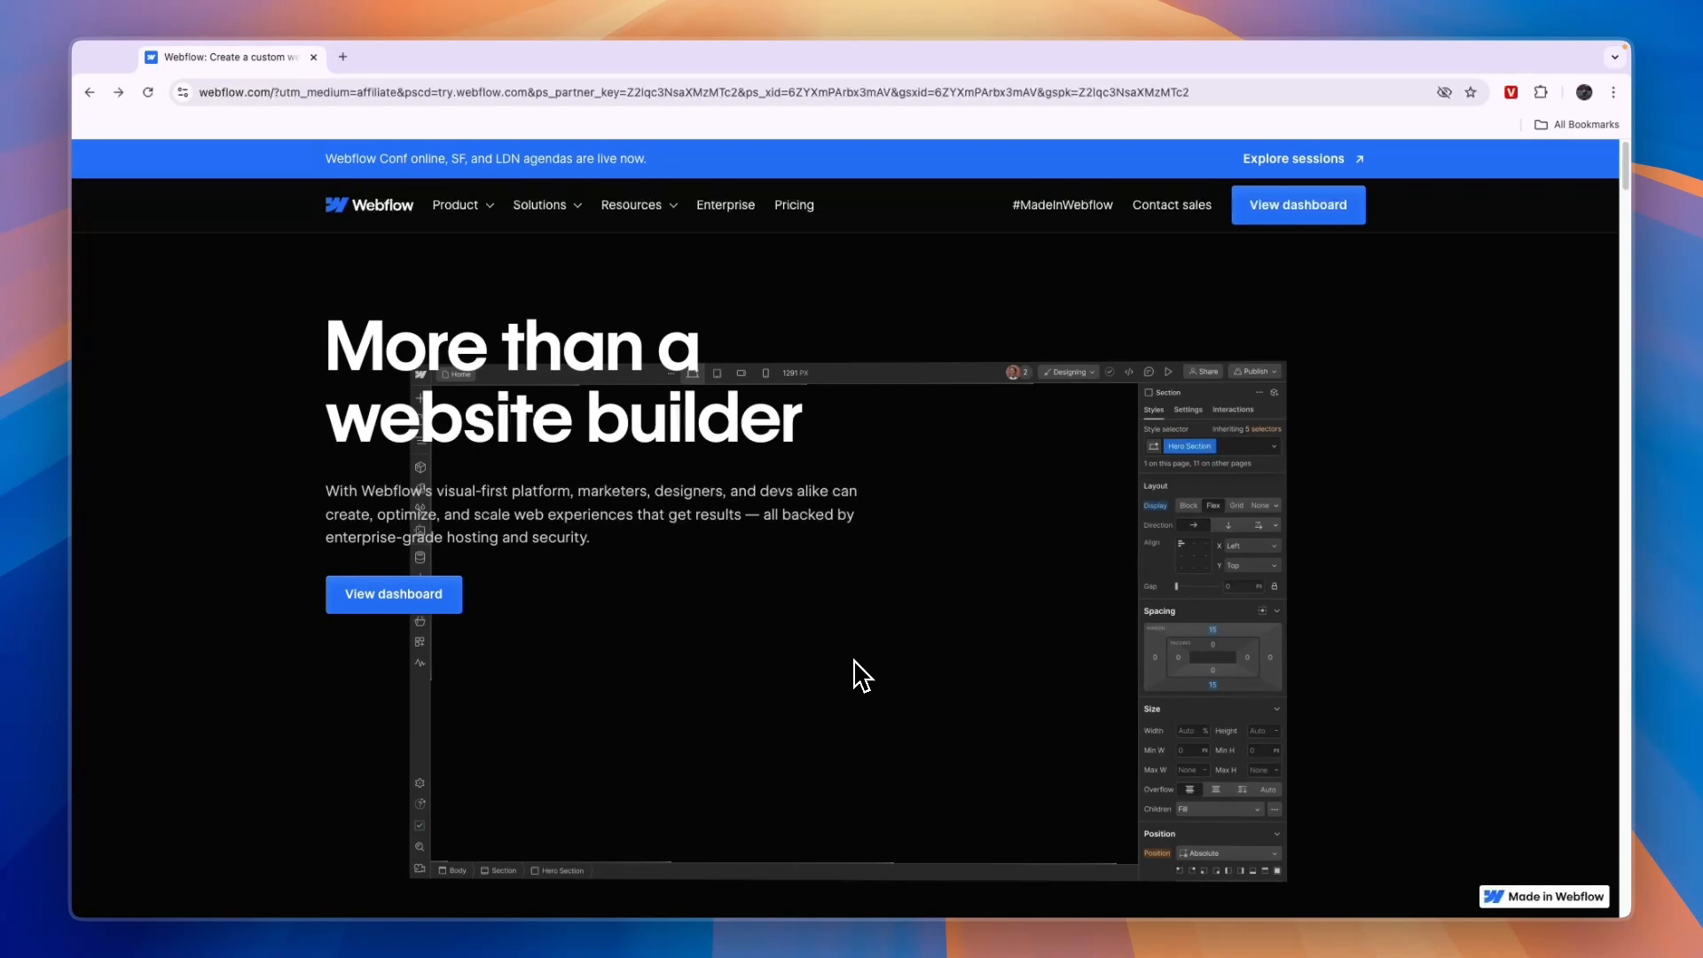
Open the dashboard and remove the existing site from the workspace
{"action": "left_click", "coordinate": [394, 603]}
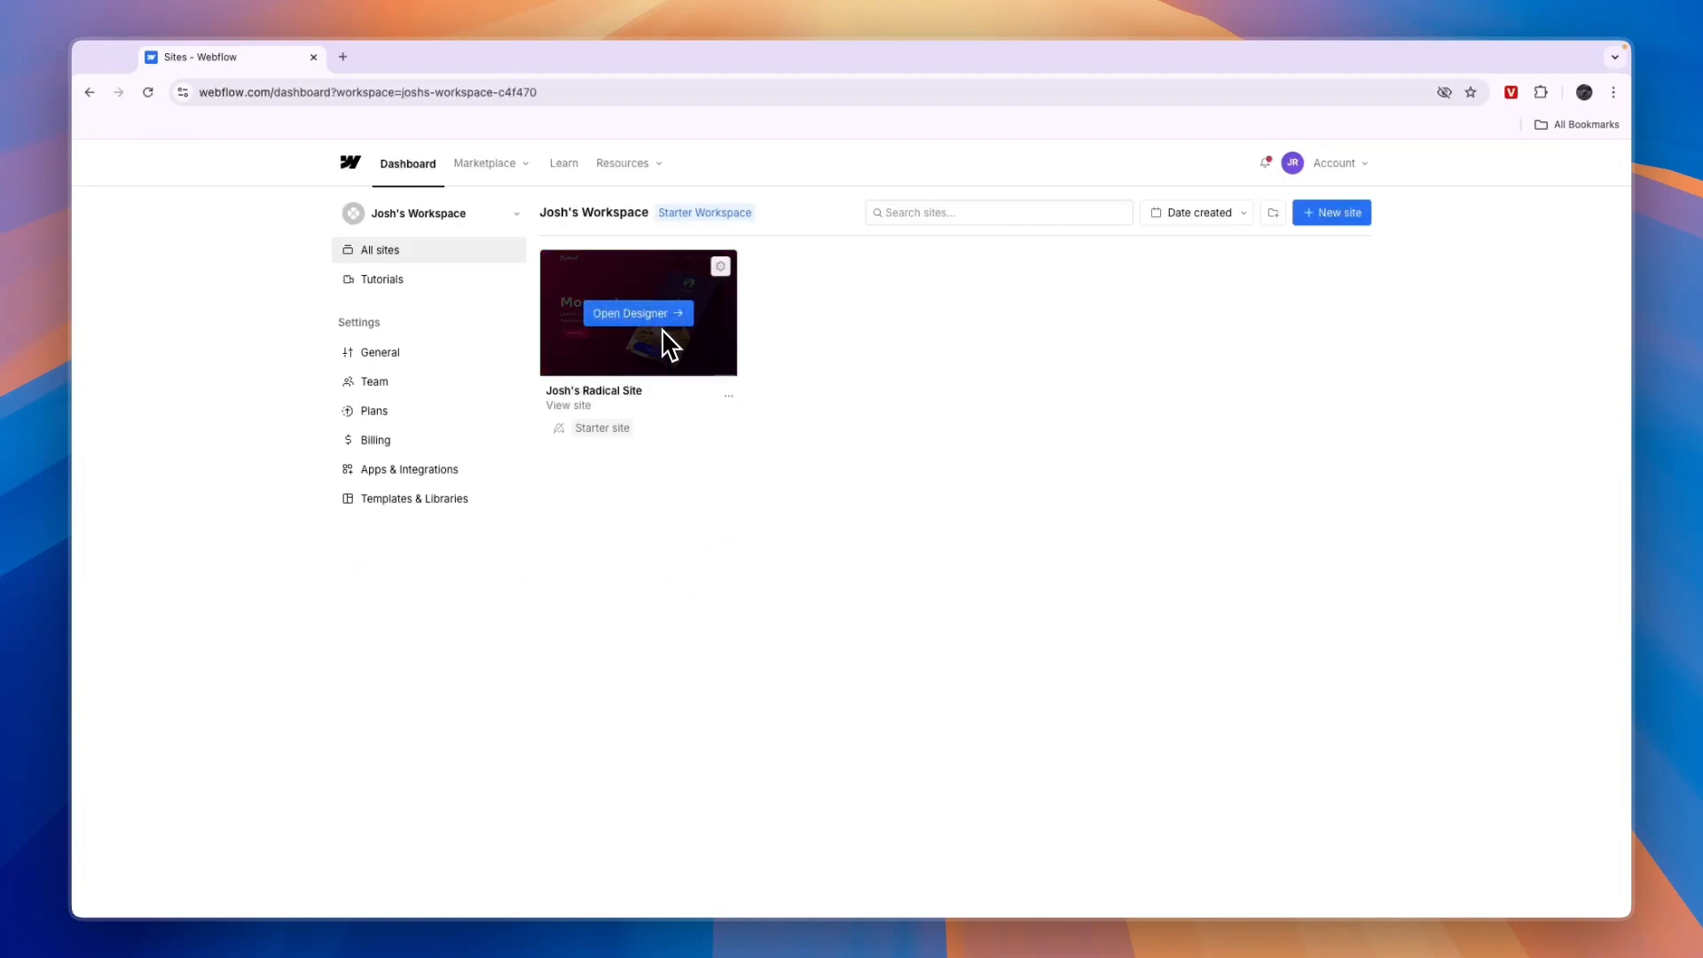
{"action": "left_click", "coordinate": [729, 398]}
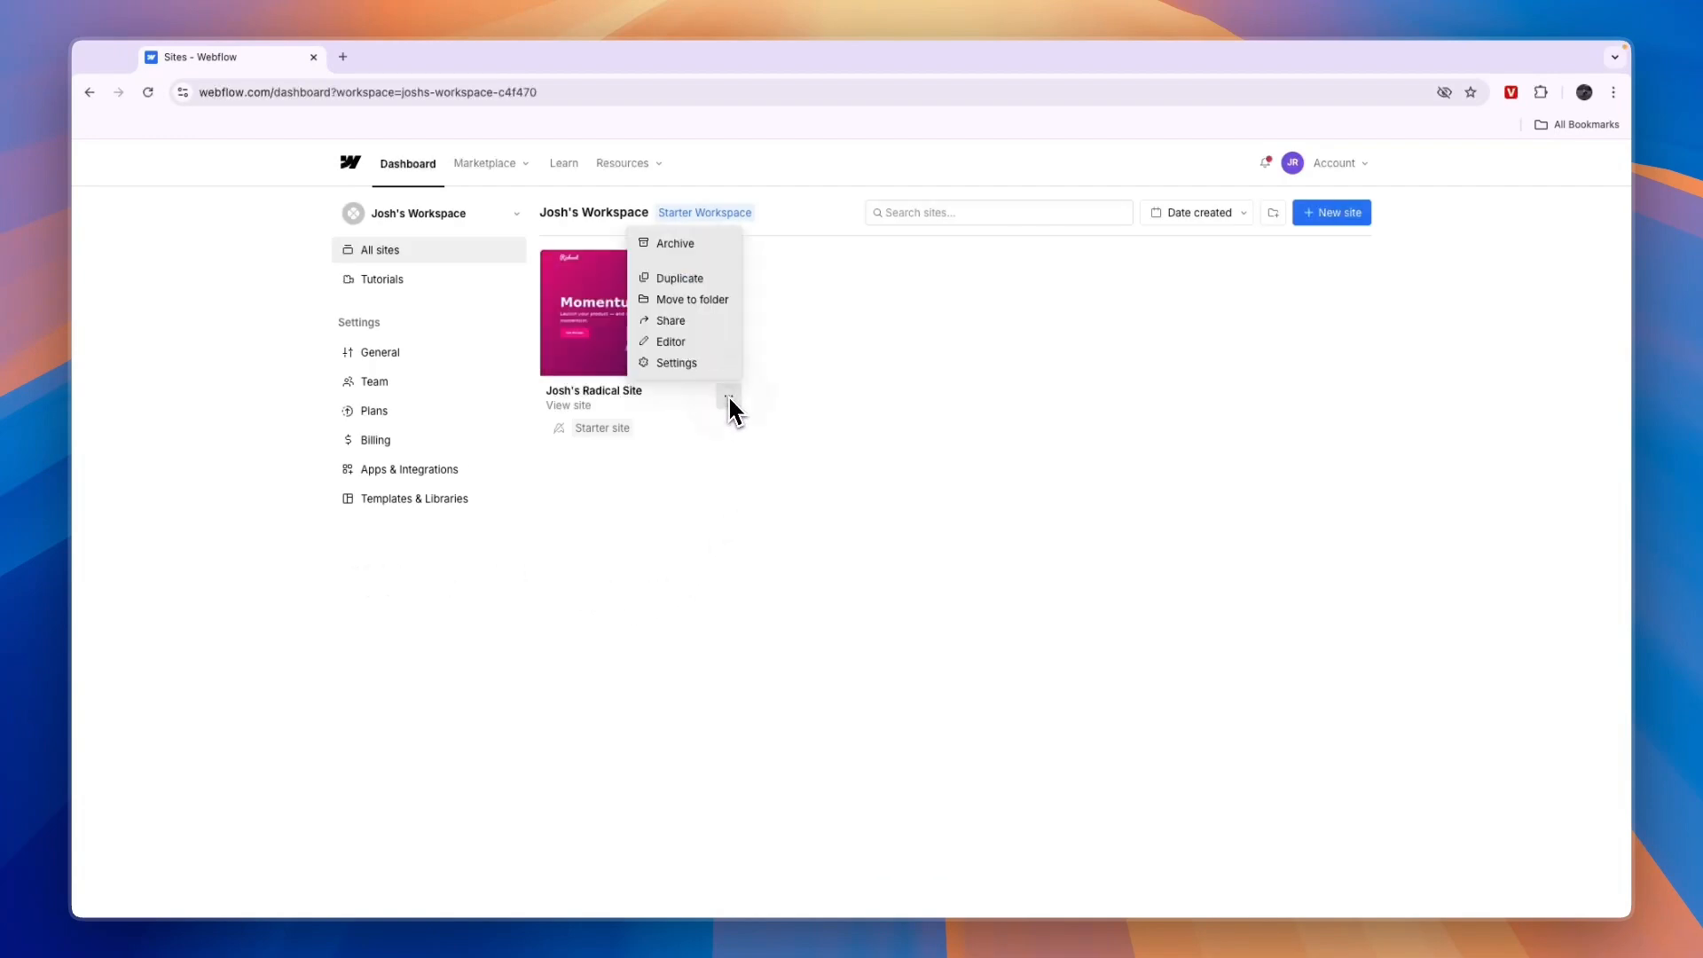
{"action": "left_click", "coordinate": [674, 358]}
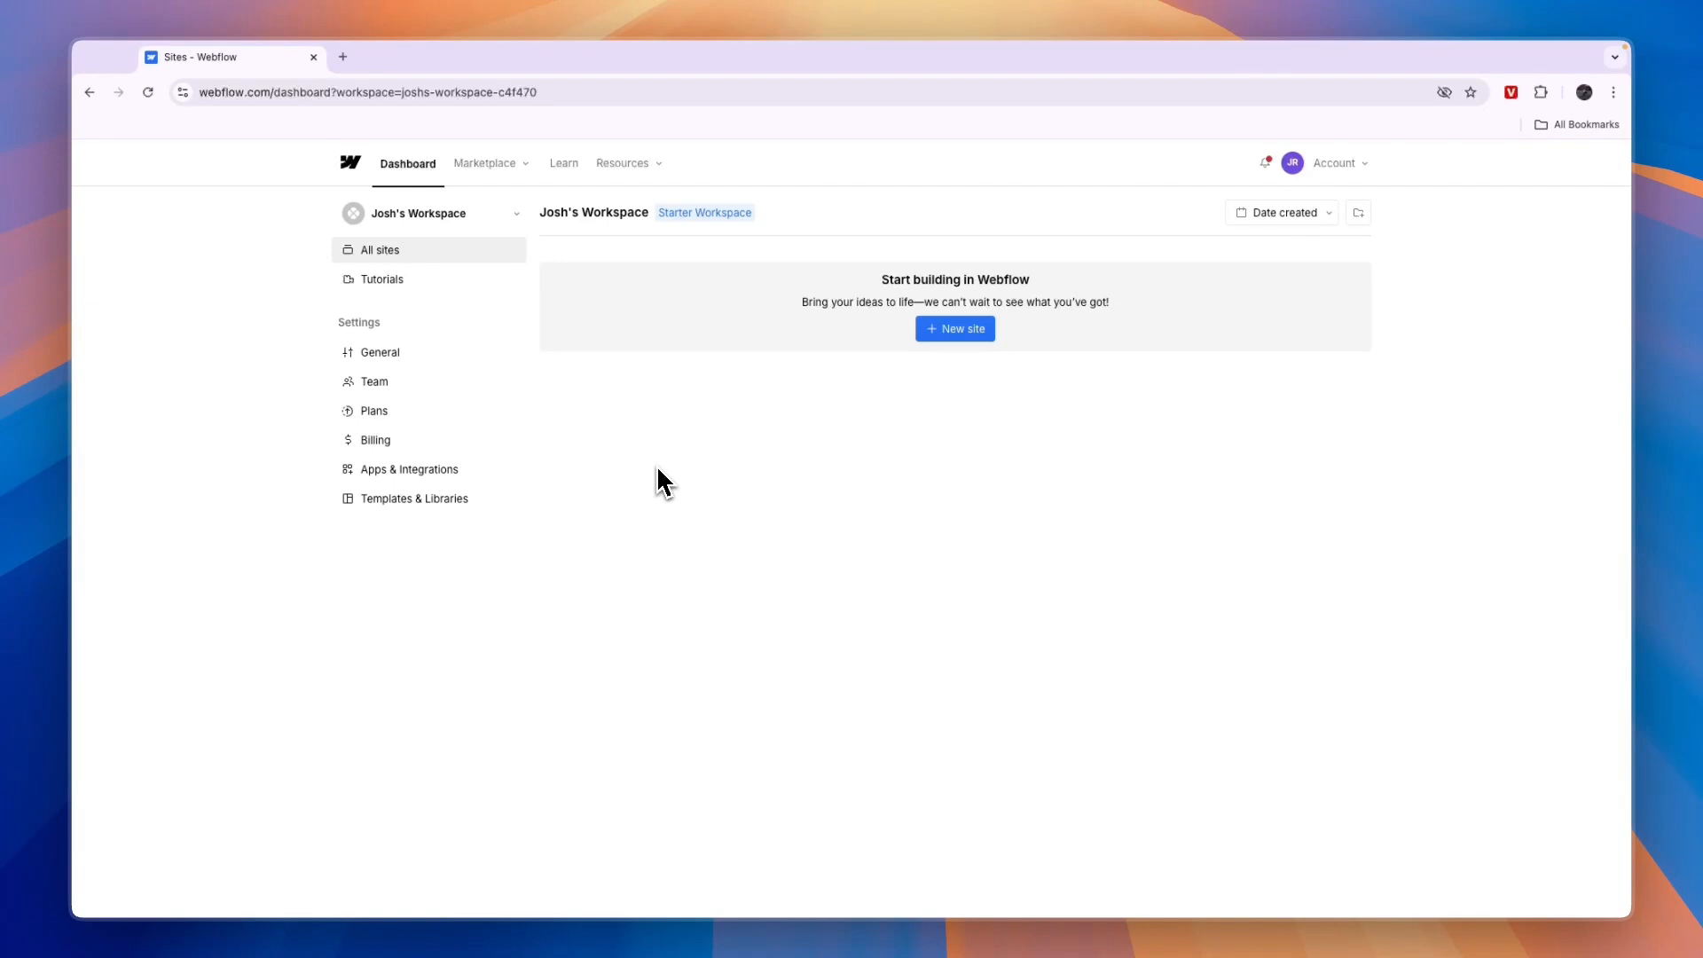
Start a new site and choose to build it from a template
{"action": "left_click", "coordinate": [965, 328]}
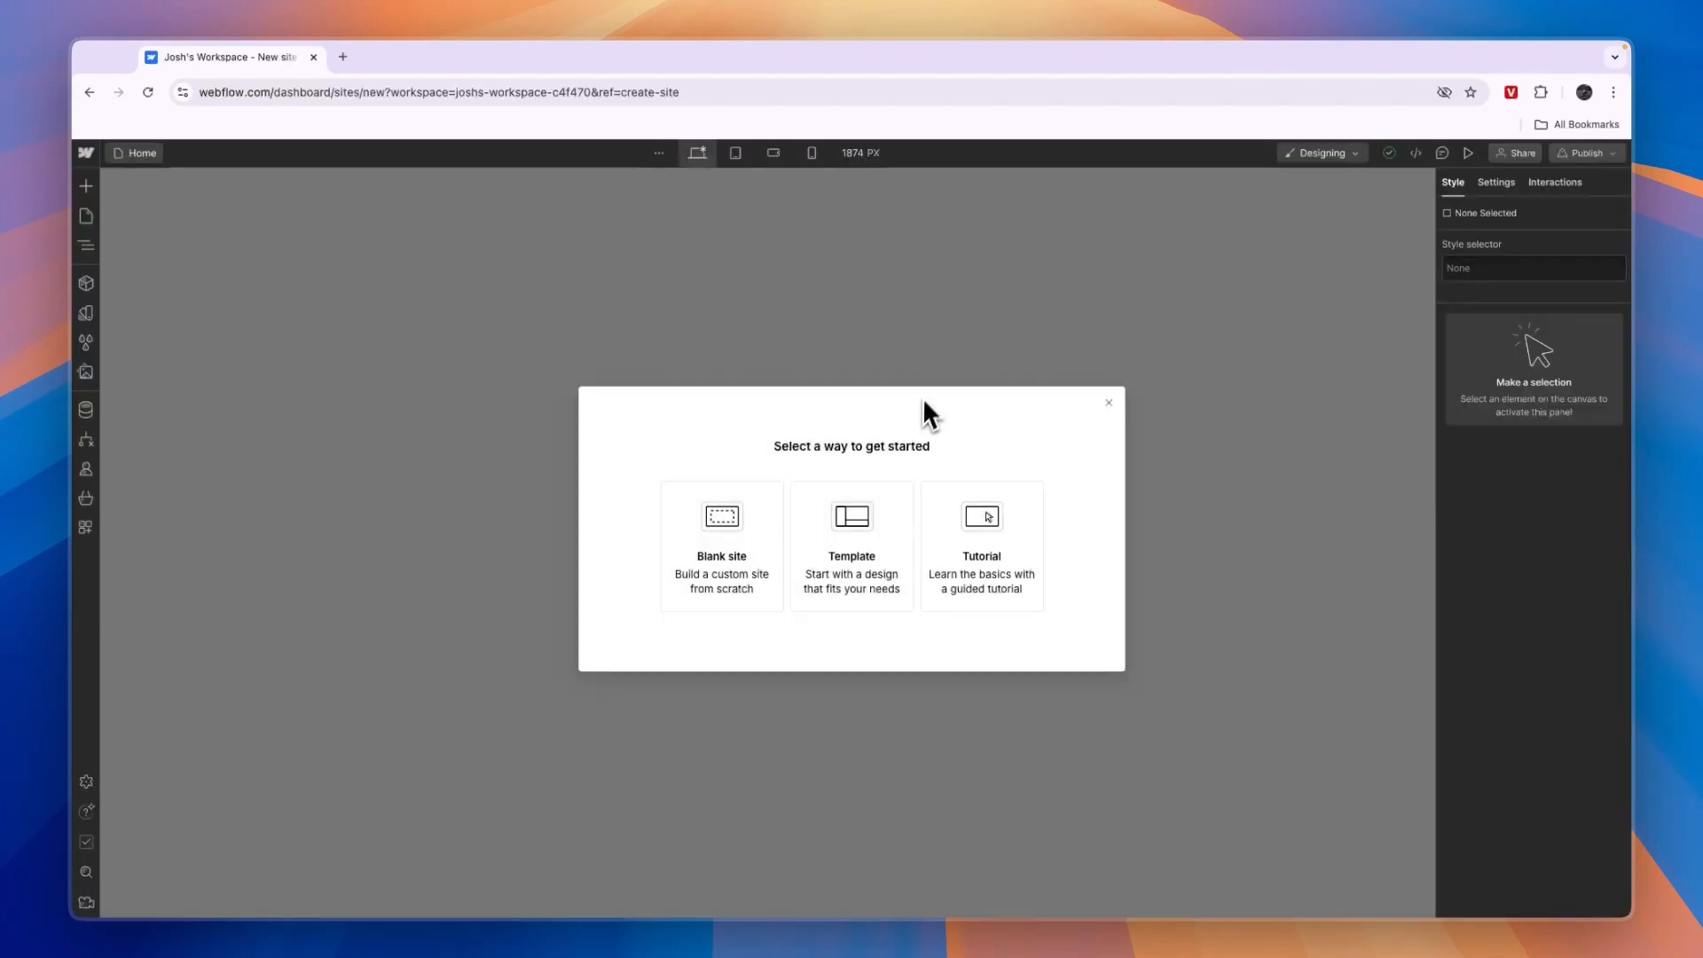
{"action": "left_click", "coordinate": [843, 561]}
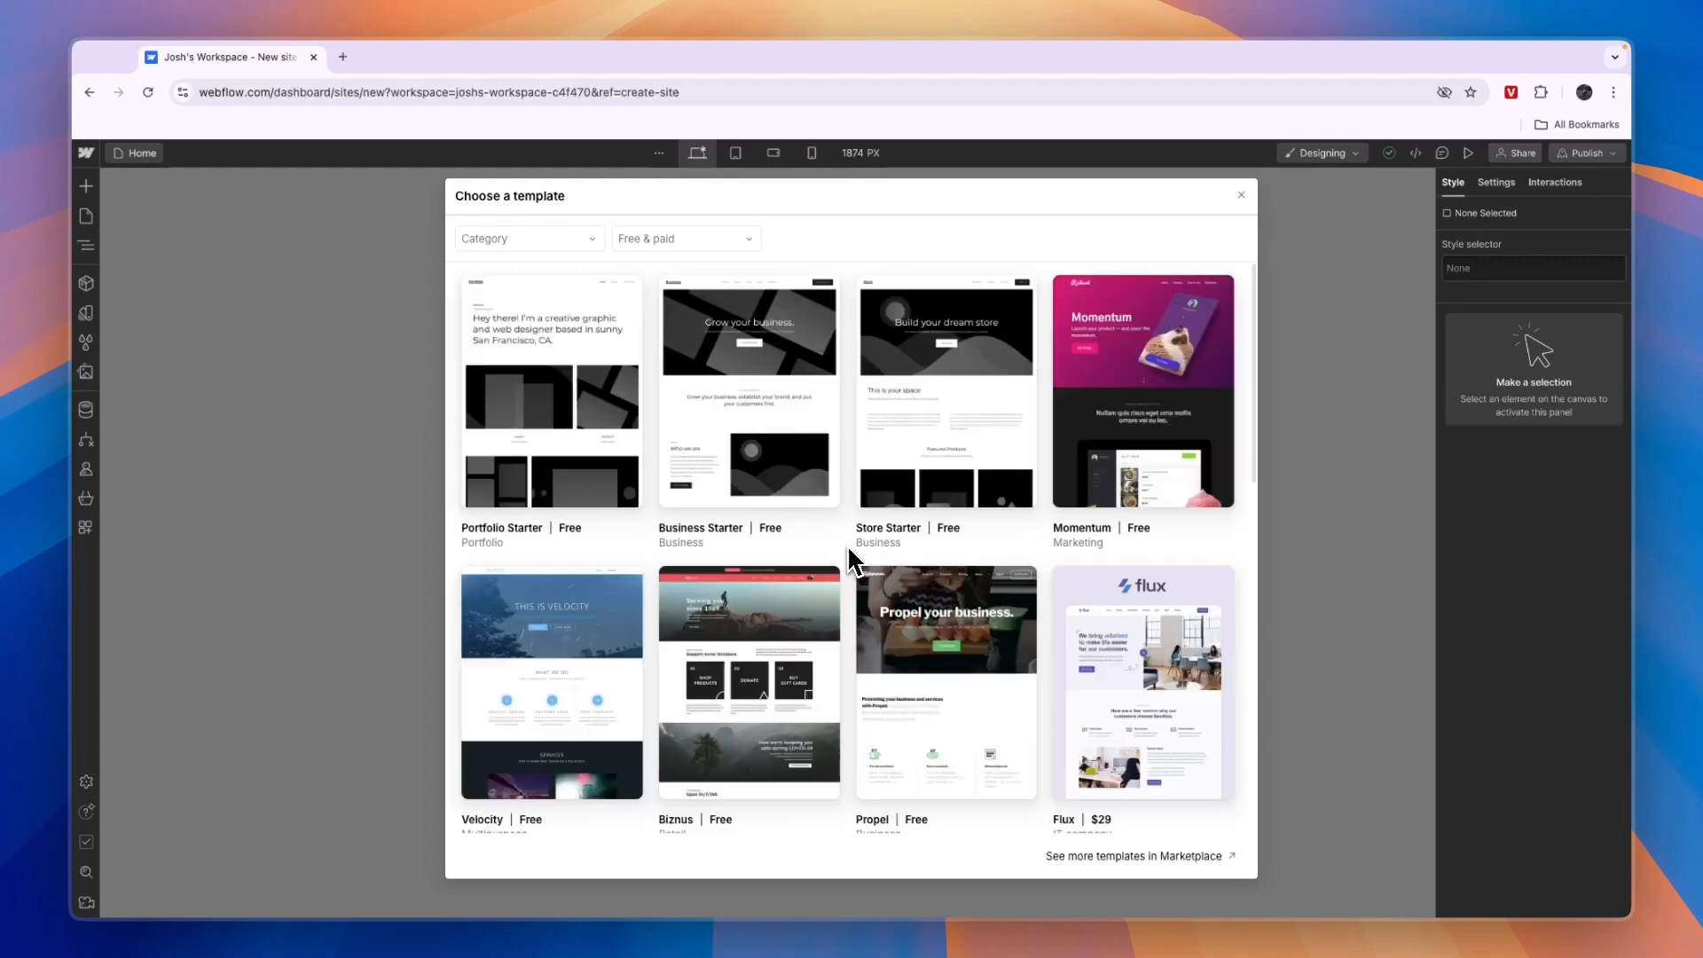
Browse free and paid Photography & Video templates and preview the Éponyme template
{"action": "left_click", "coordinate": [533, 244]}
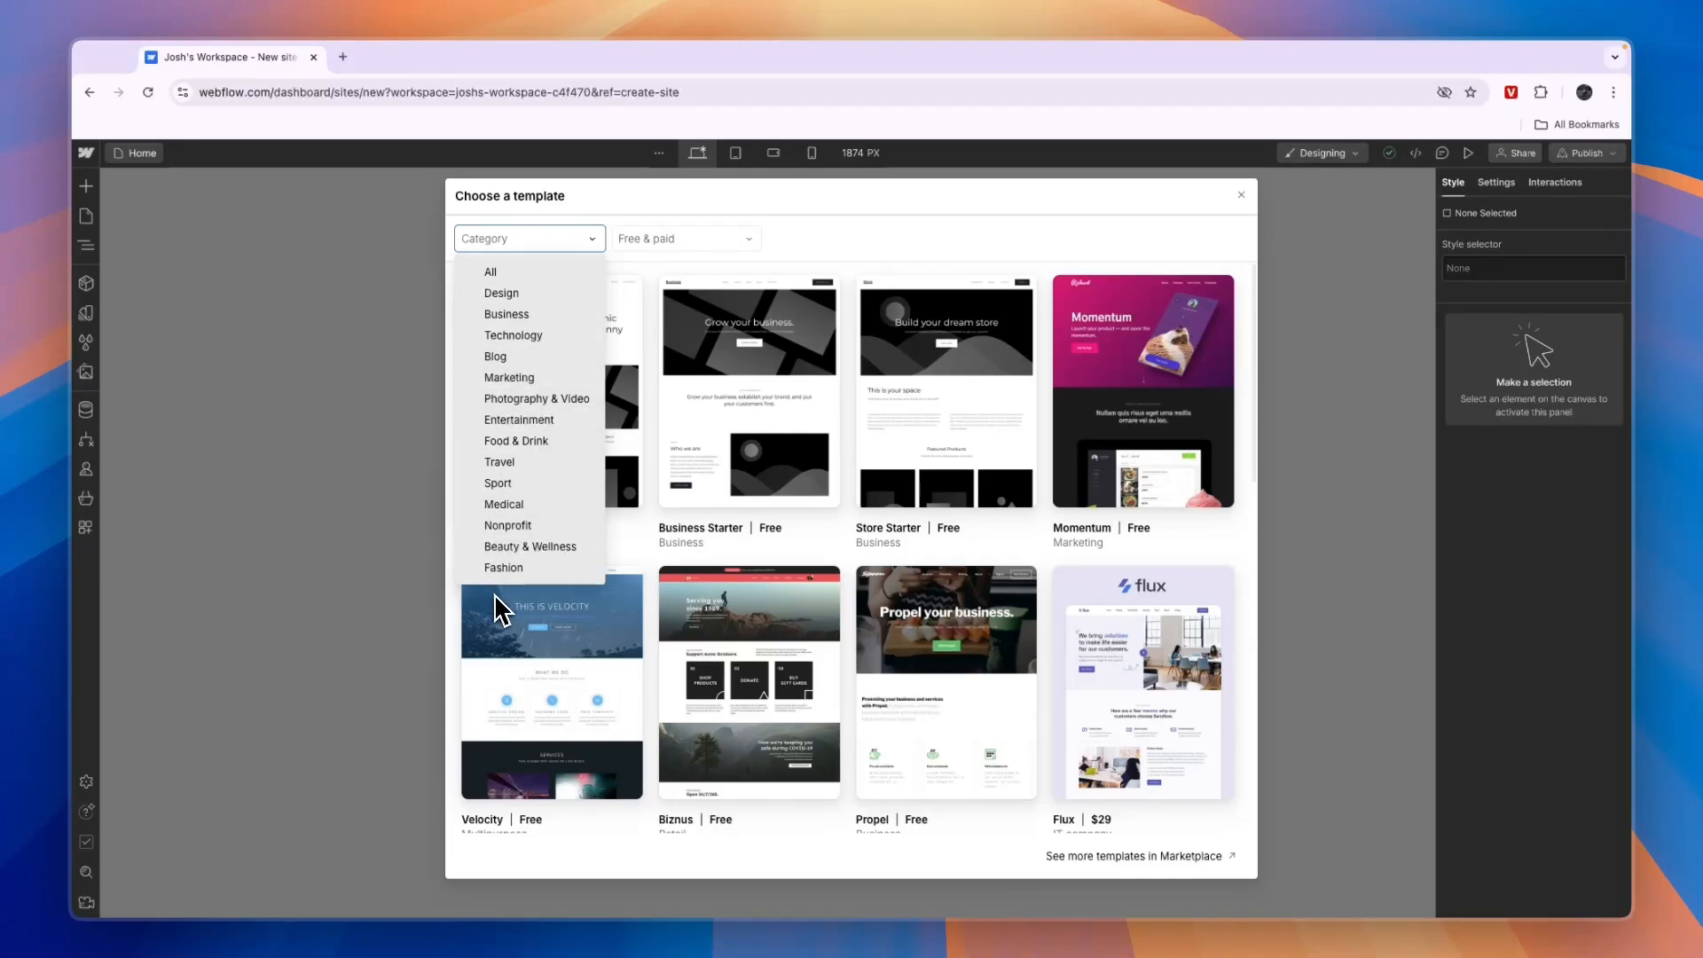
{"action": "left_click", "coordinate": [537, 398]}
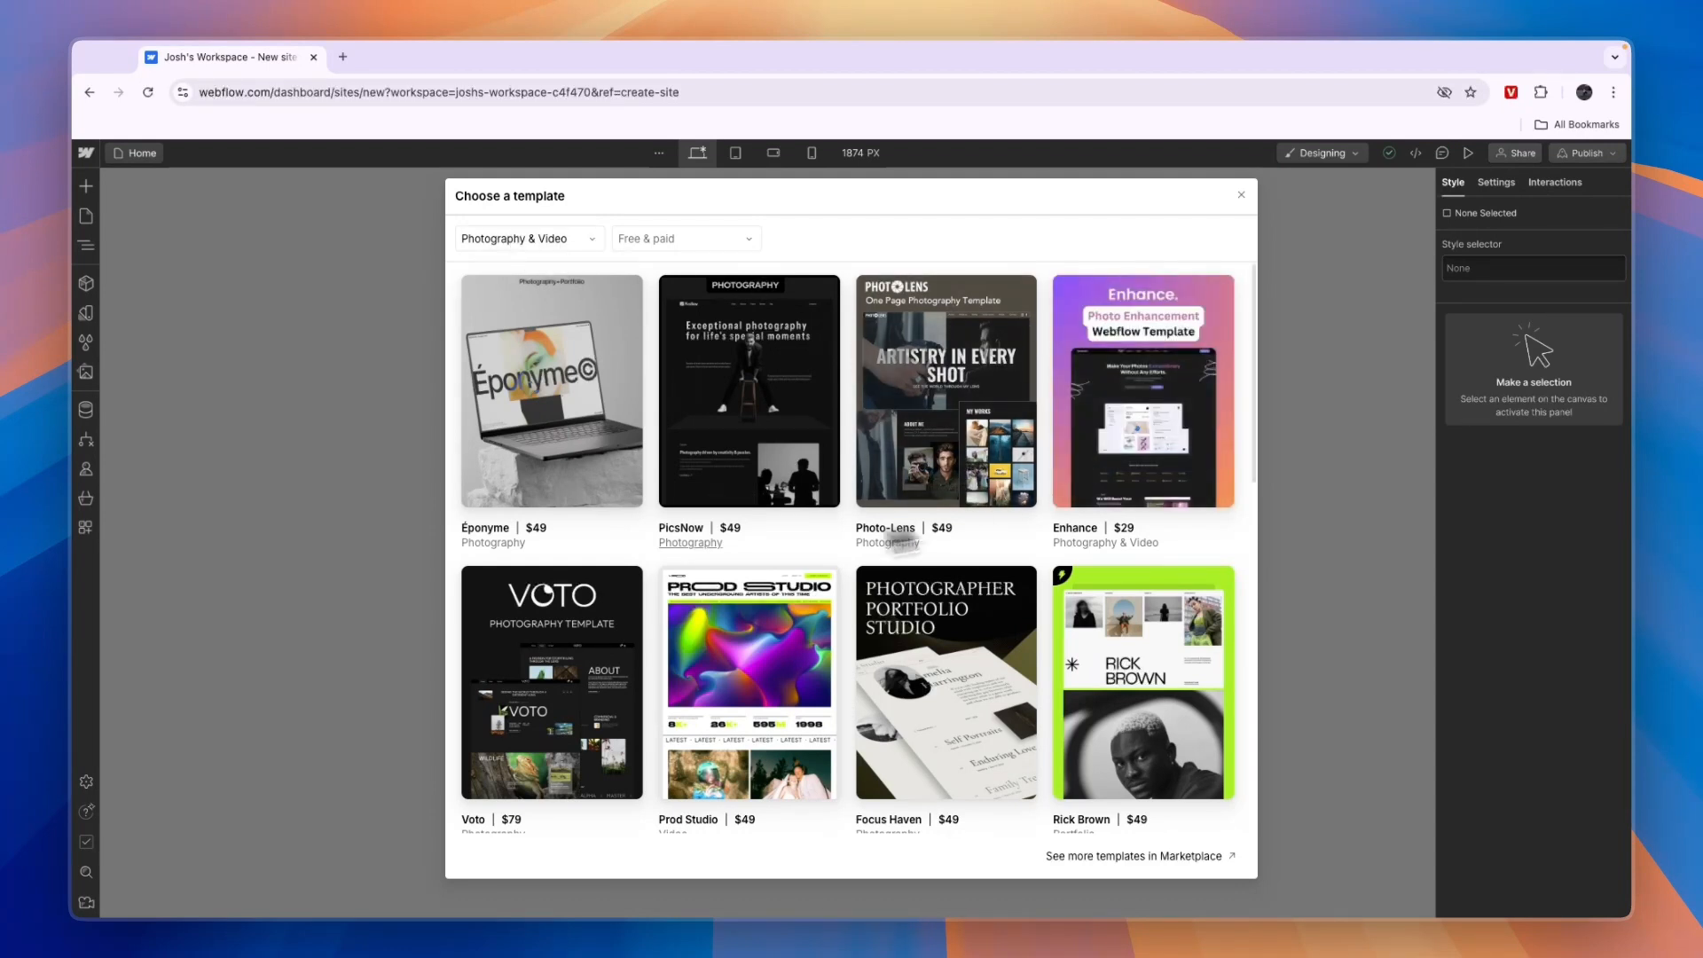
{"action": "left_click", "coordinate": [694, 237]}
{"action": "left_click", "coordinate": [656, 291]}
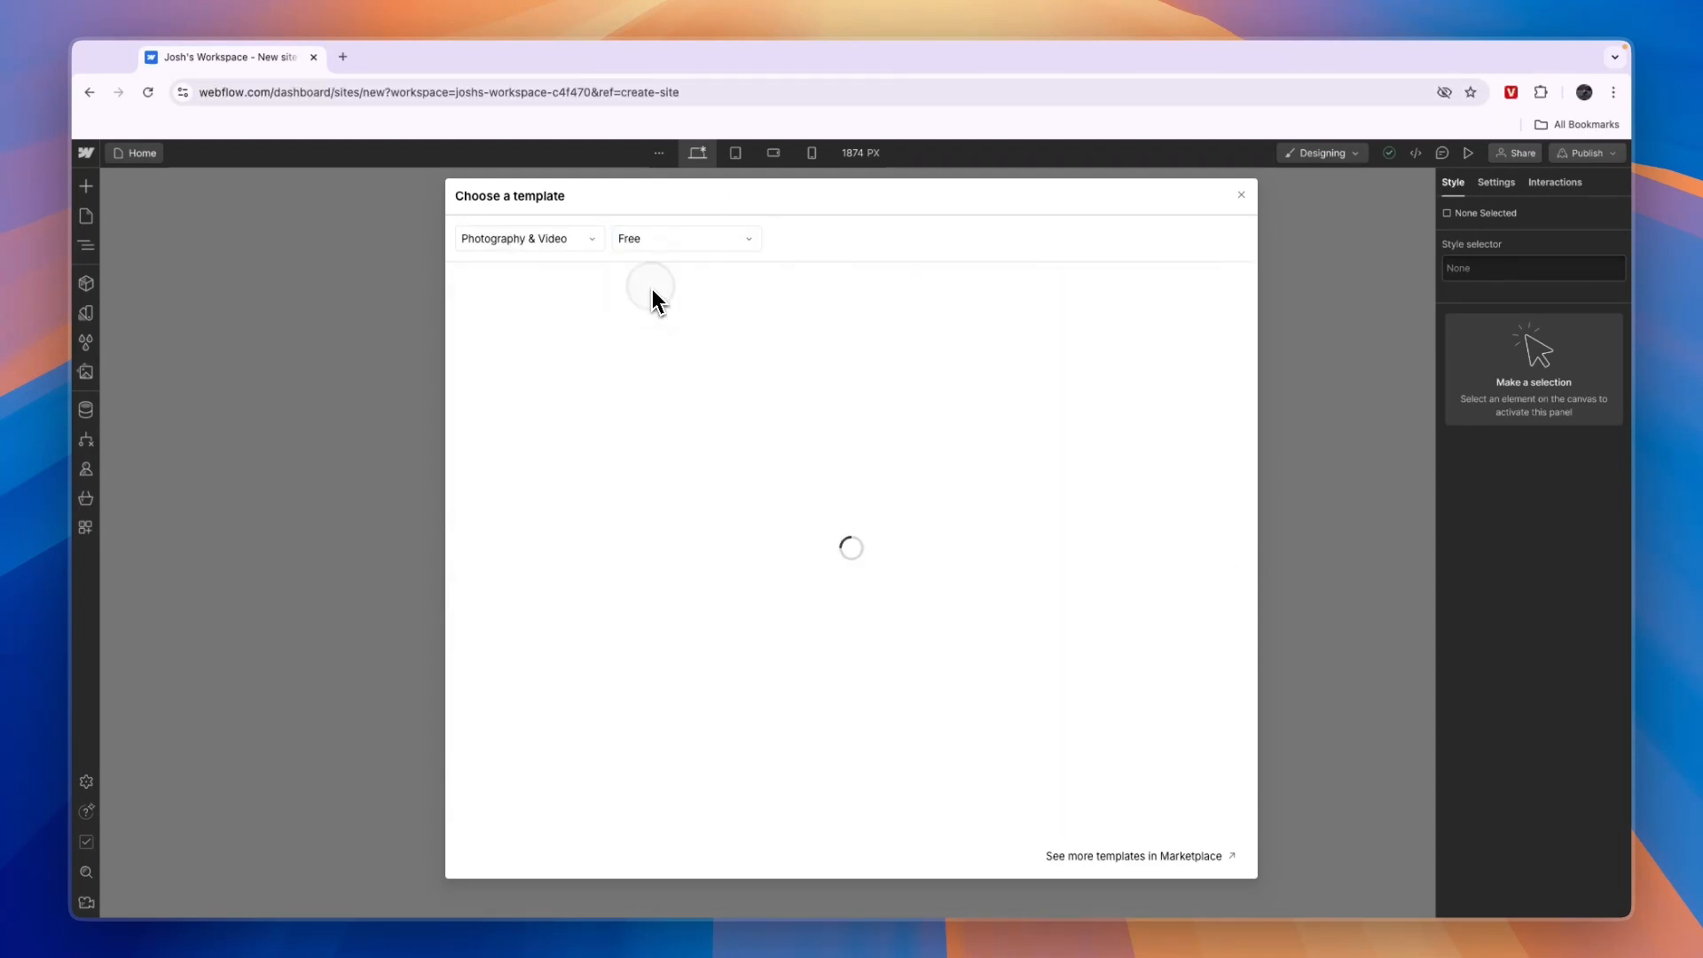
{"action": "left_click", "coordinate": [683, 246]}
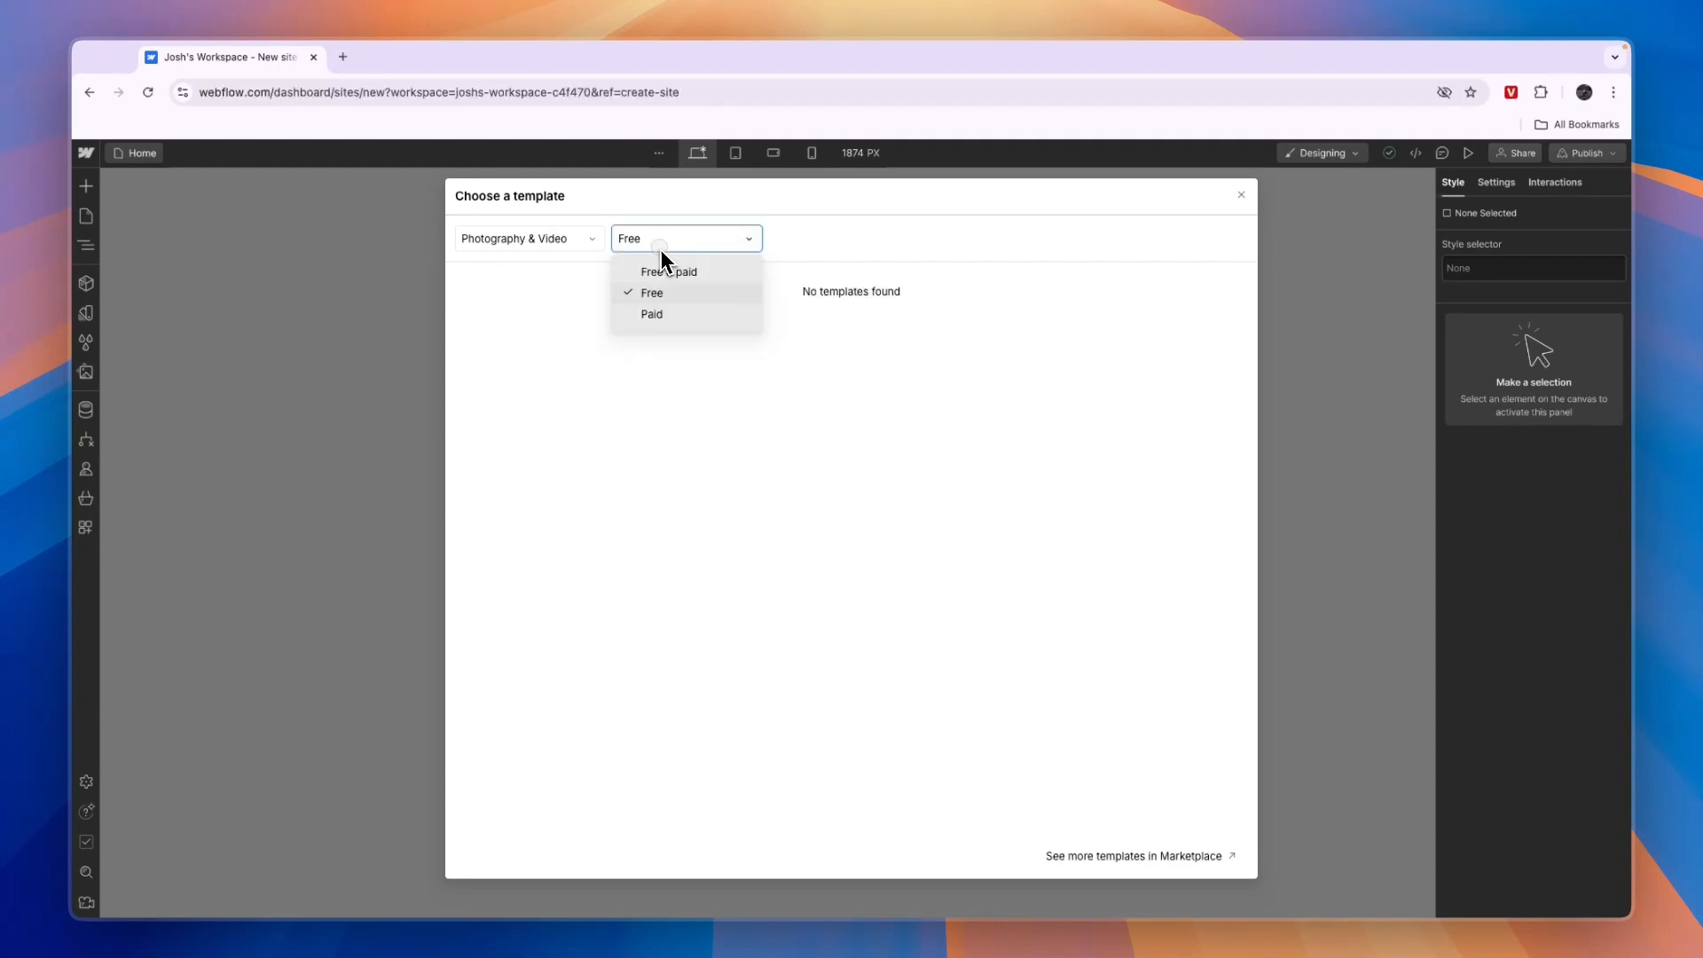
{"action": "left_click", "coordinate": [649, 315]}
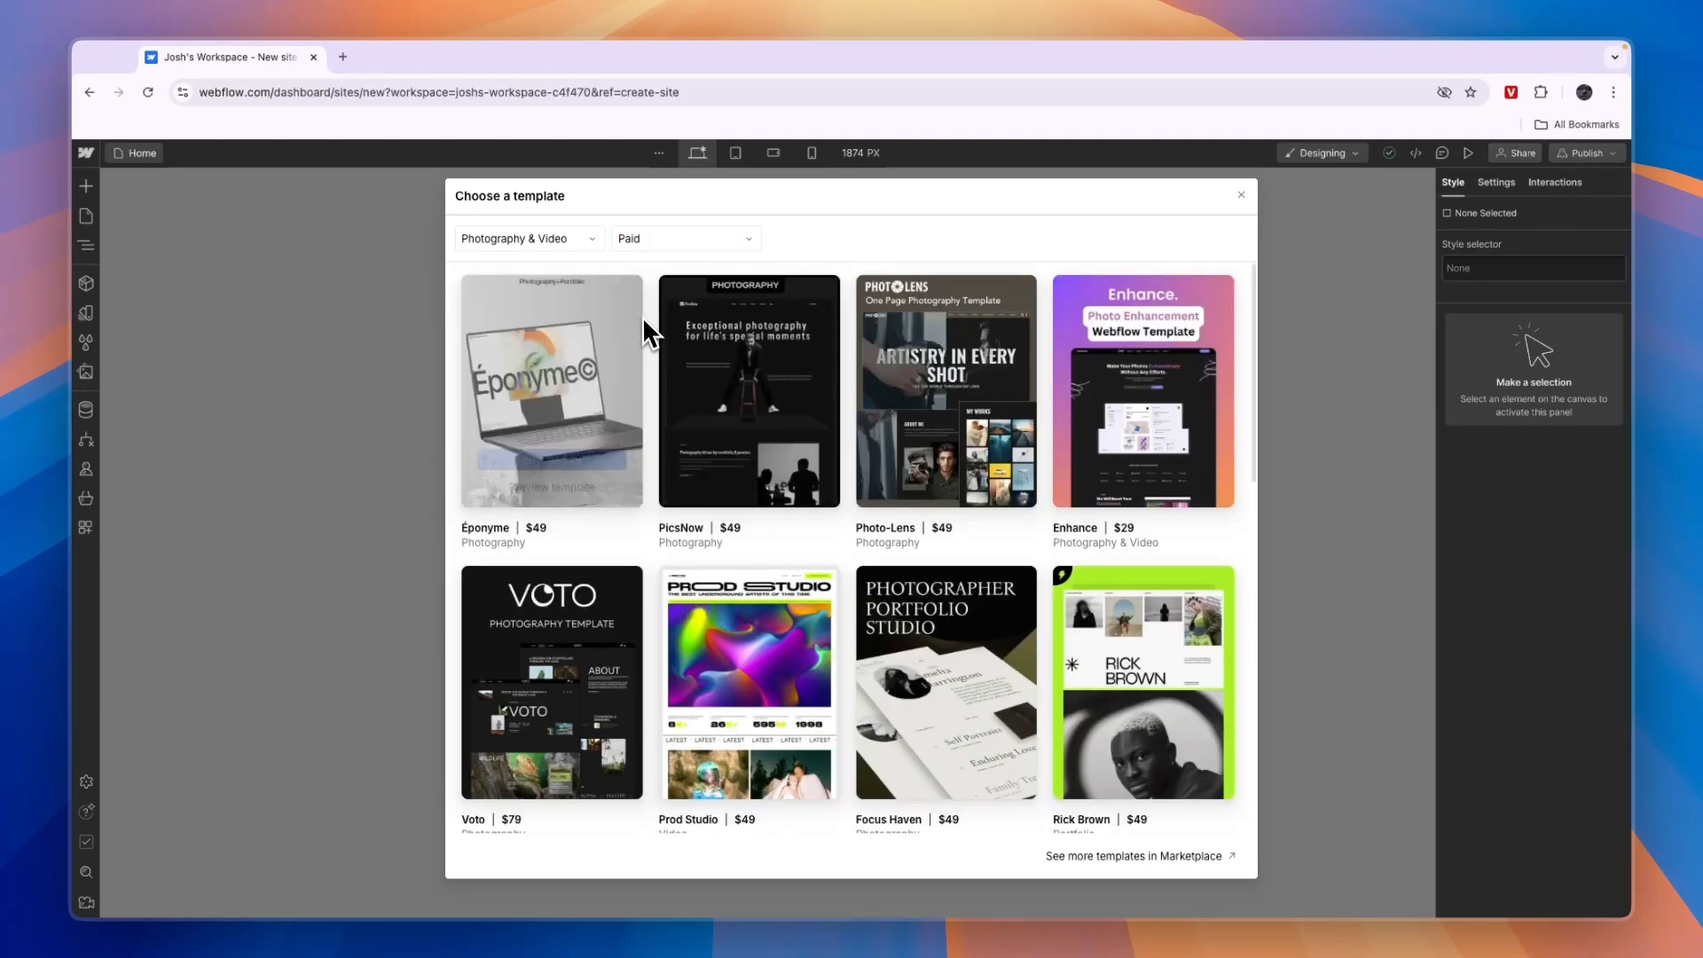
{"action": "left_click", "coordinate": [560, 486]}
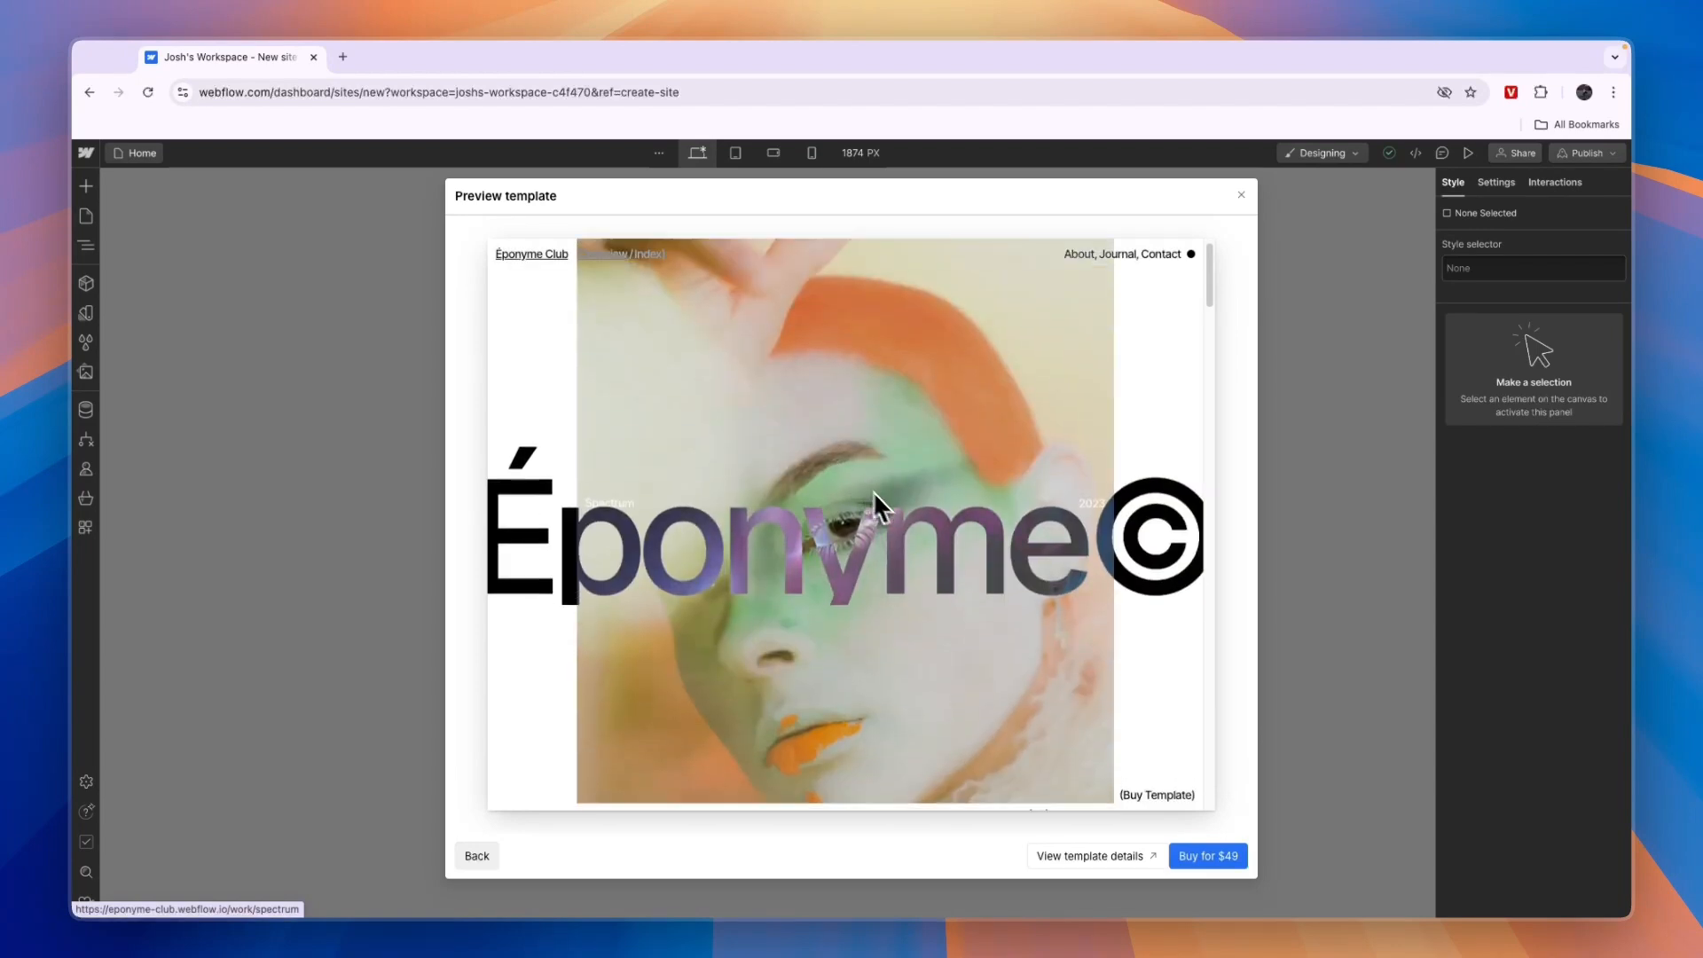
{"action": "scroll", "coordinate": [844, 460], "scroll_direction": "down", "scroll_amount": 10}
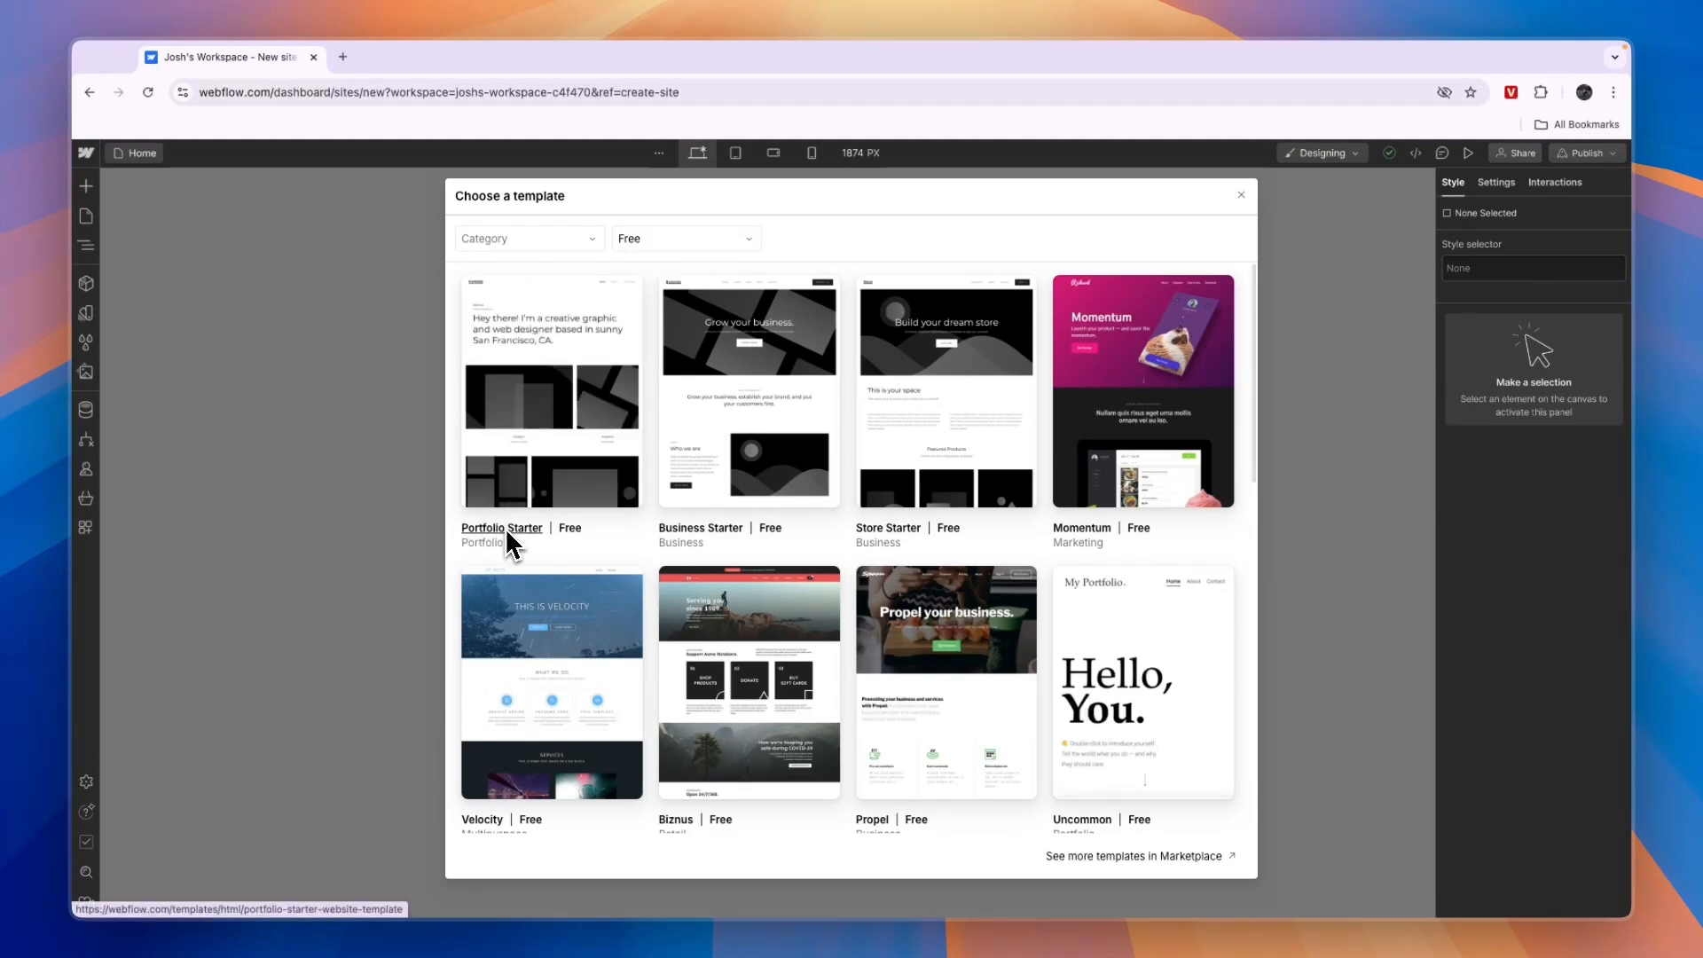
Create the new site from the free Portfolio Starter template, keeping the suggested site name
{"action": "mouse_move", "coordinate": [552, 449]}
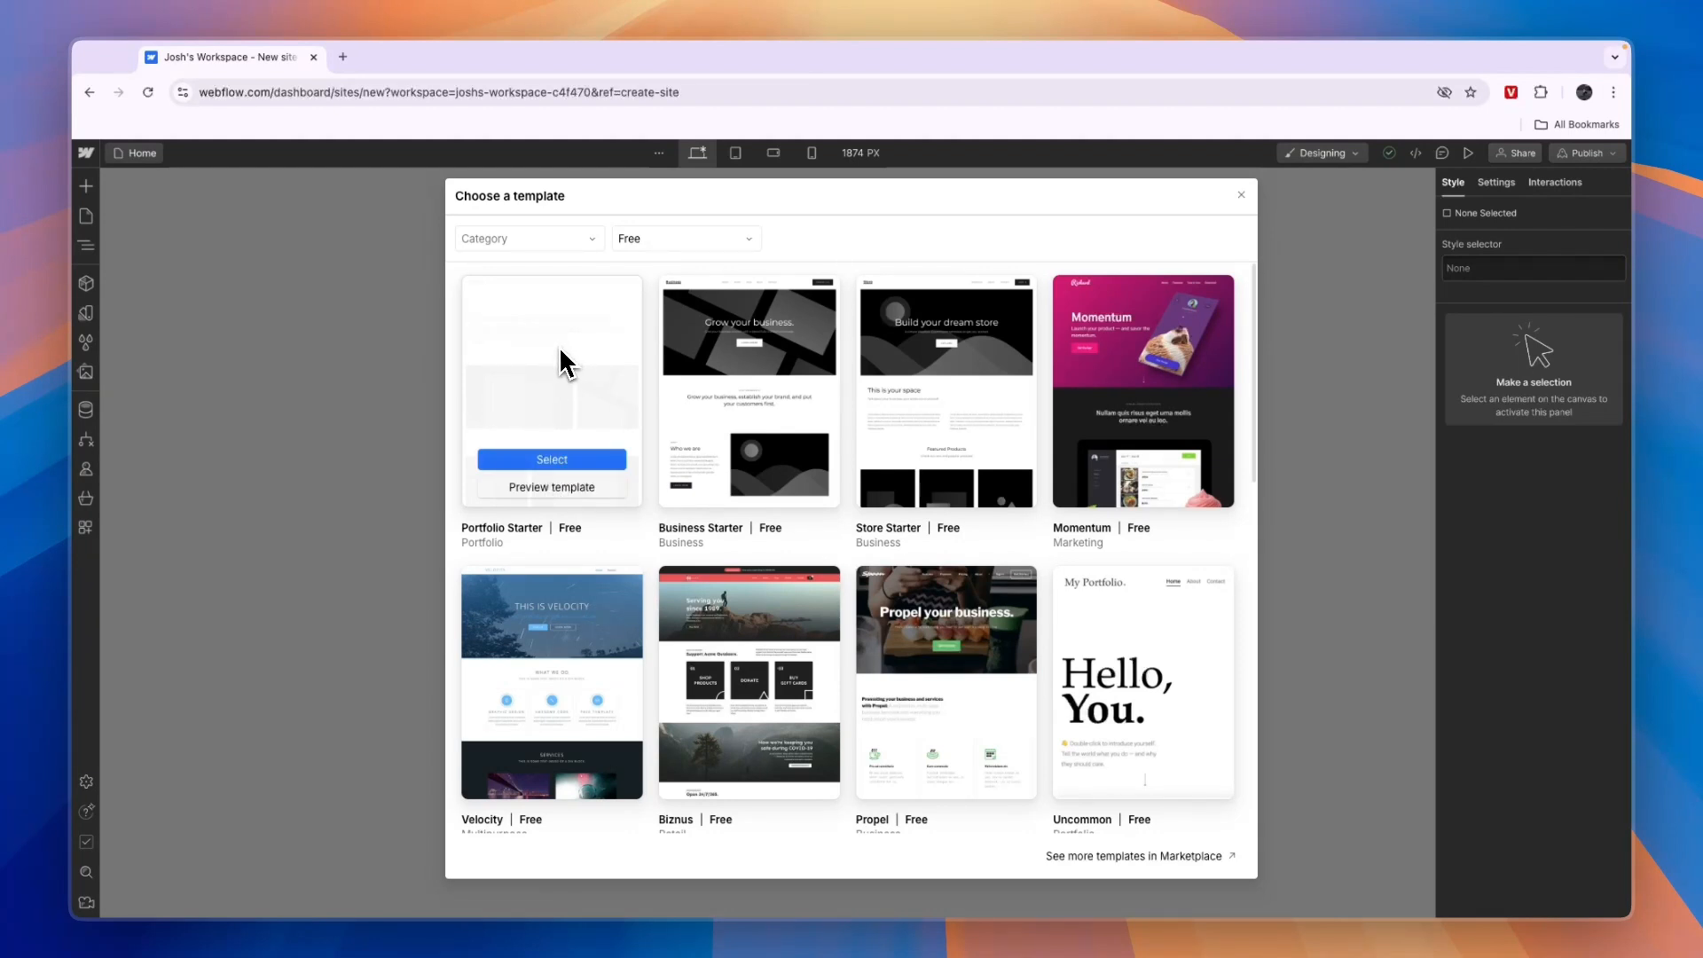
{"action": "left_click", "coordinate": [542, 243]}
{"action": "left_click", "coordinate": [589, 233]}
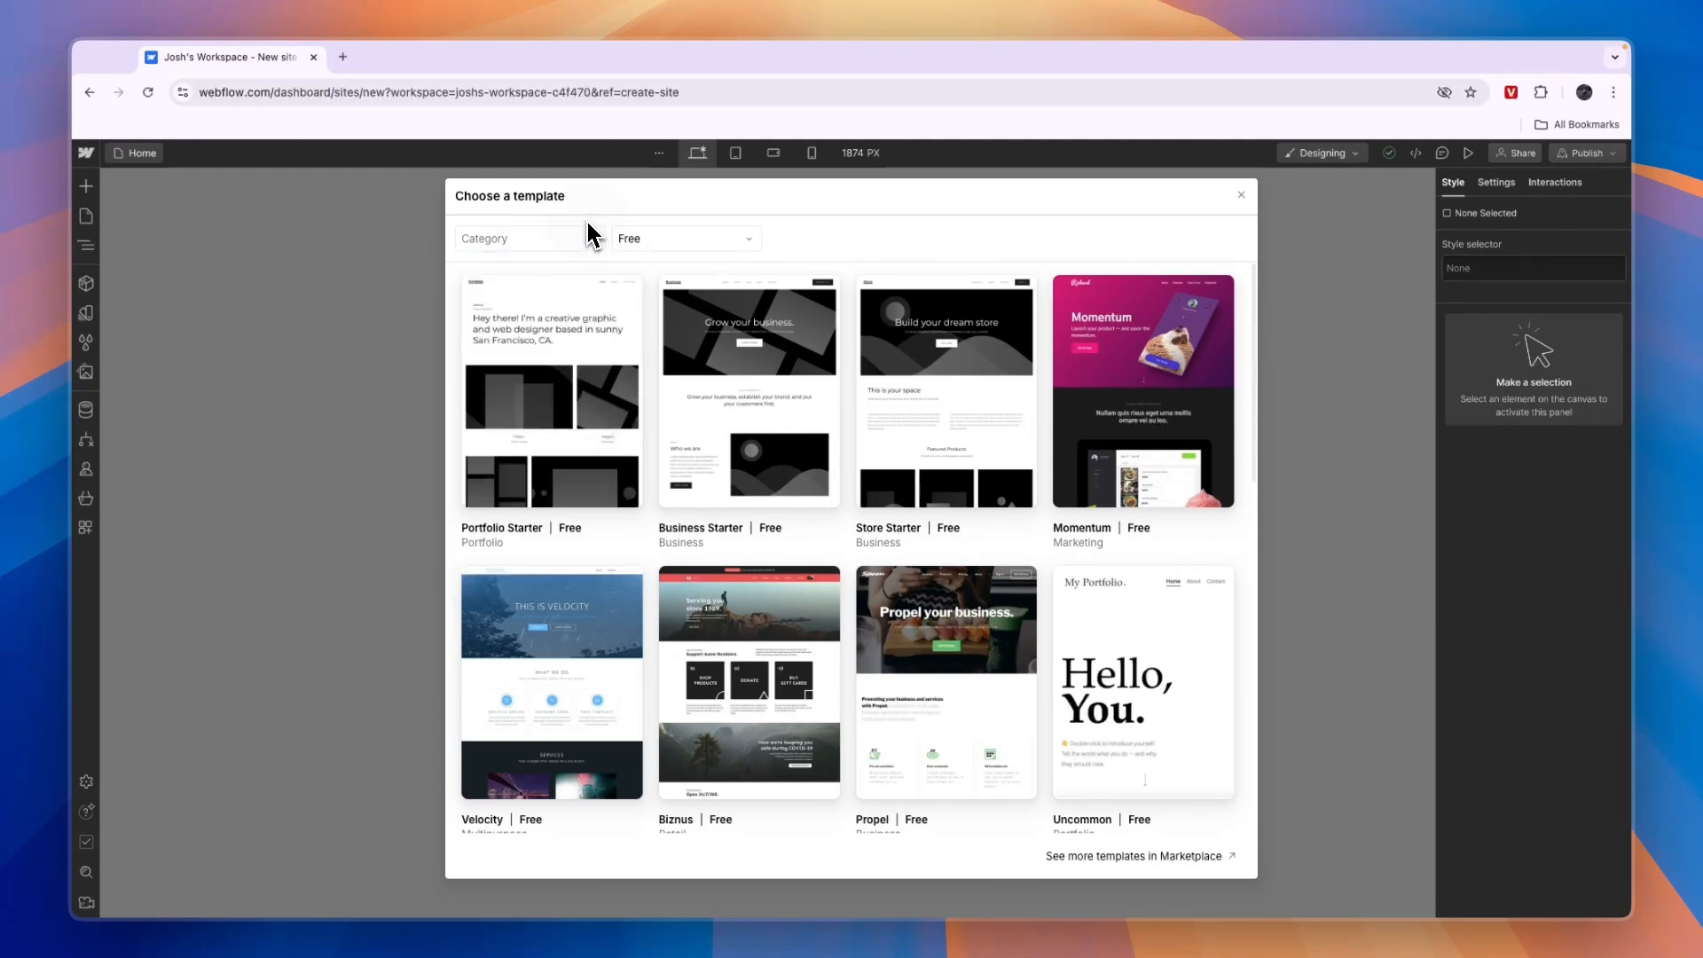
{"action": "mouse_move", "coordinate": [643, 312]}
{"action": "left_click", "coordinate": [551, 459]}
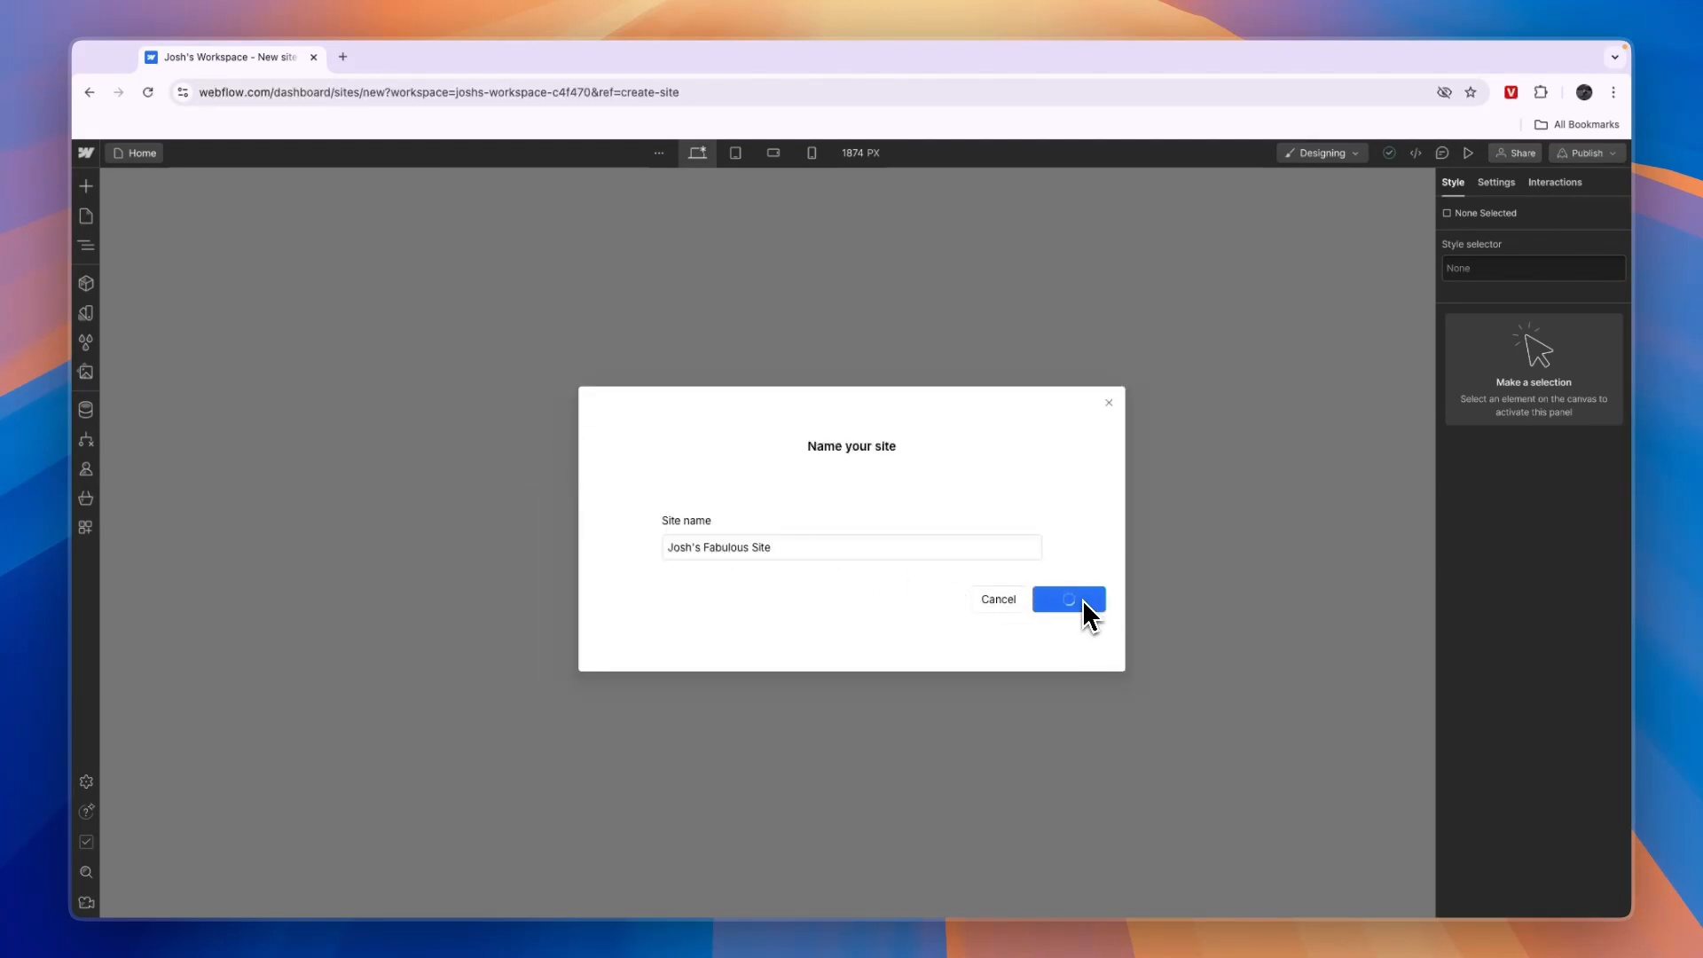
Open the "Change colors, fonts, and classes" guide from the Get started checklist and dismiss its tutorial
{"action": "scroll", "coordinate": [723, 396], "scroll_direction": "down", "scroll_amount": 5}
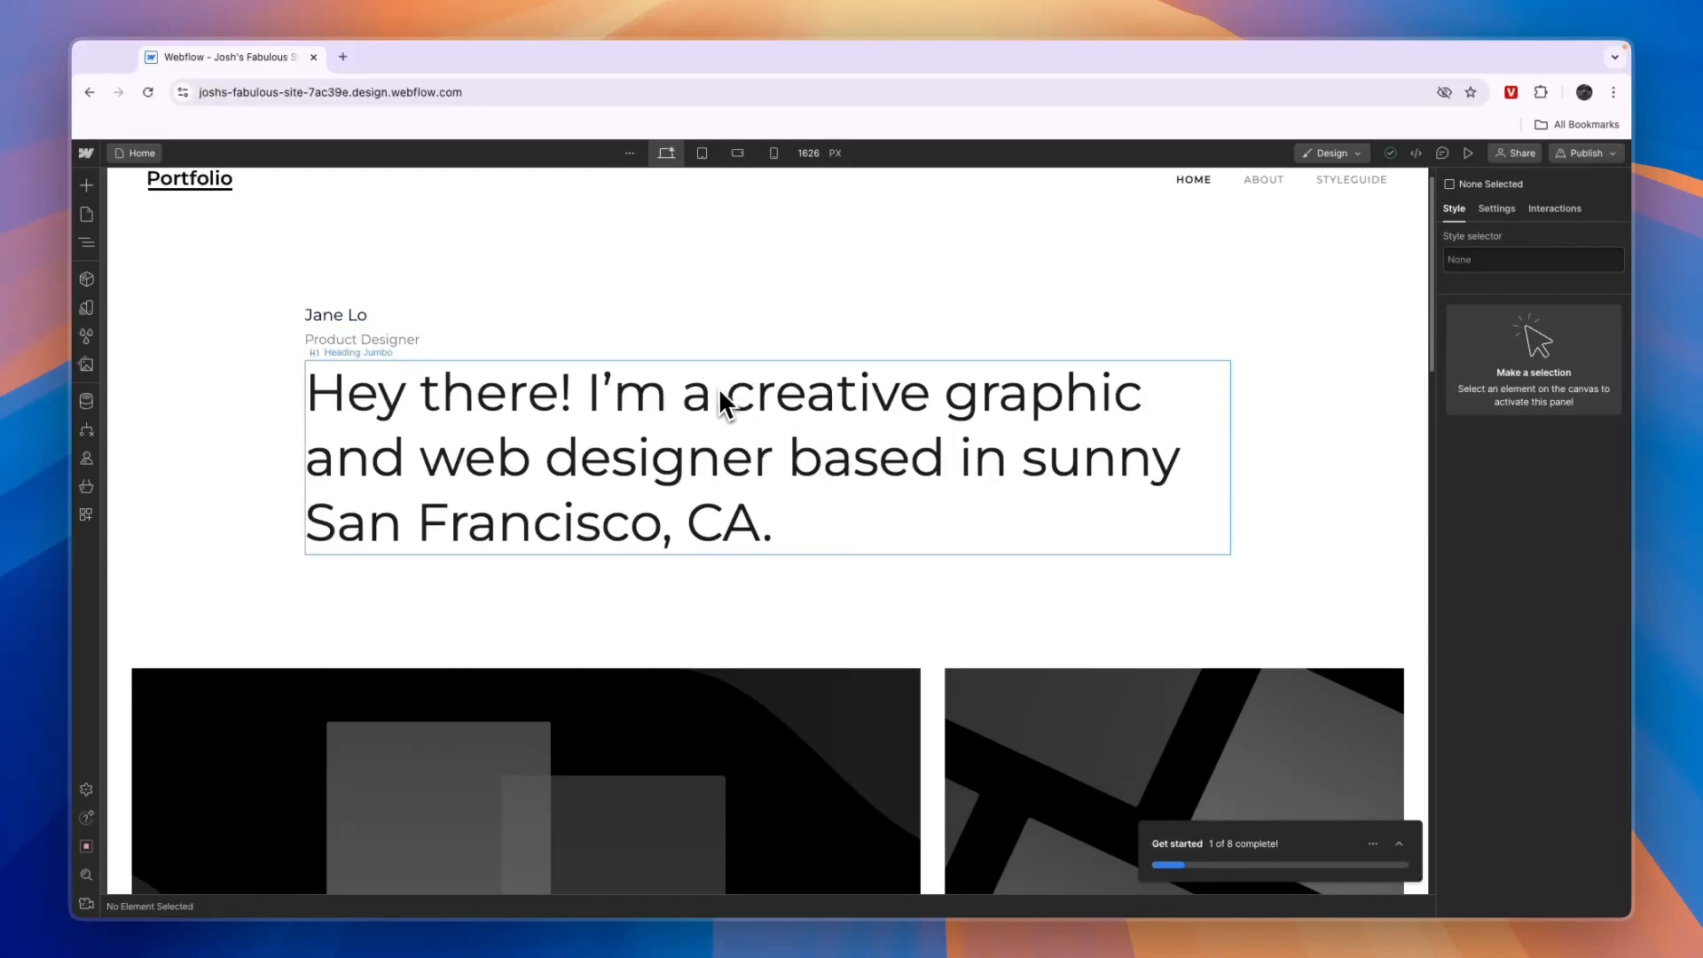
{"action": "scroll", "coordinate": [882, 464], "scroll_direction": "up", "scroll_amount": 5}
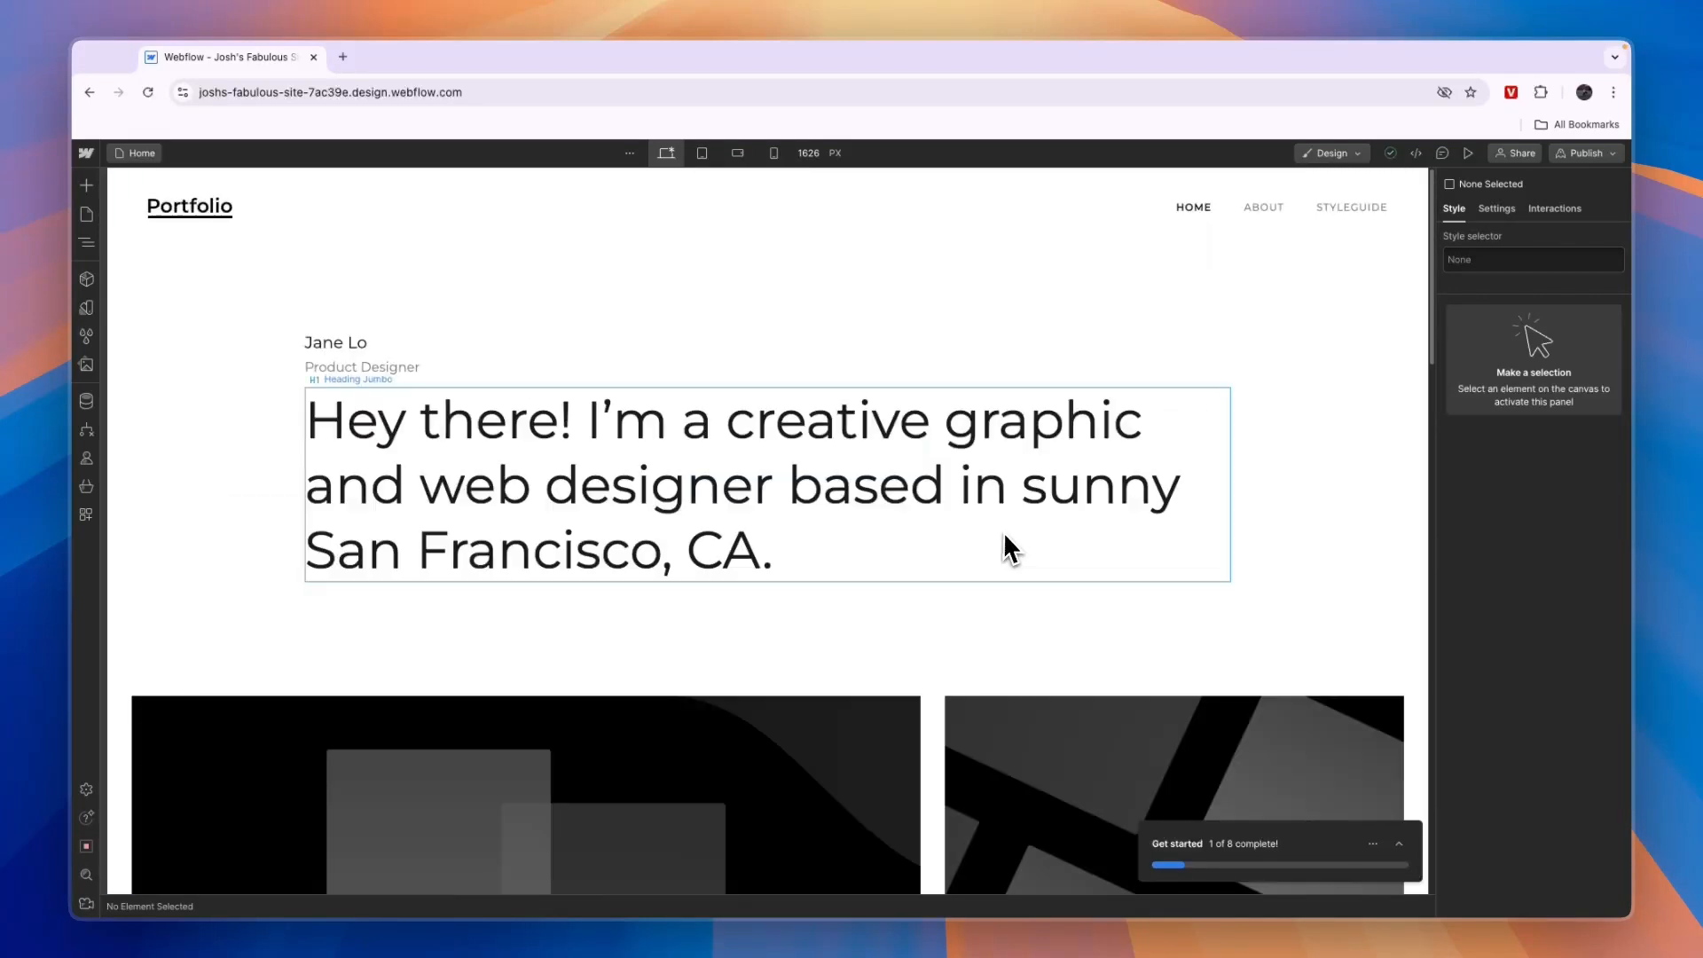
{"action": "left_click", "coordinate": [1169, 843]}
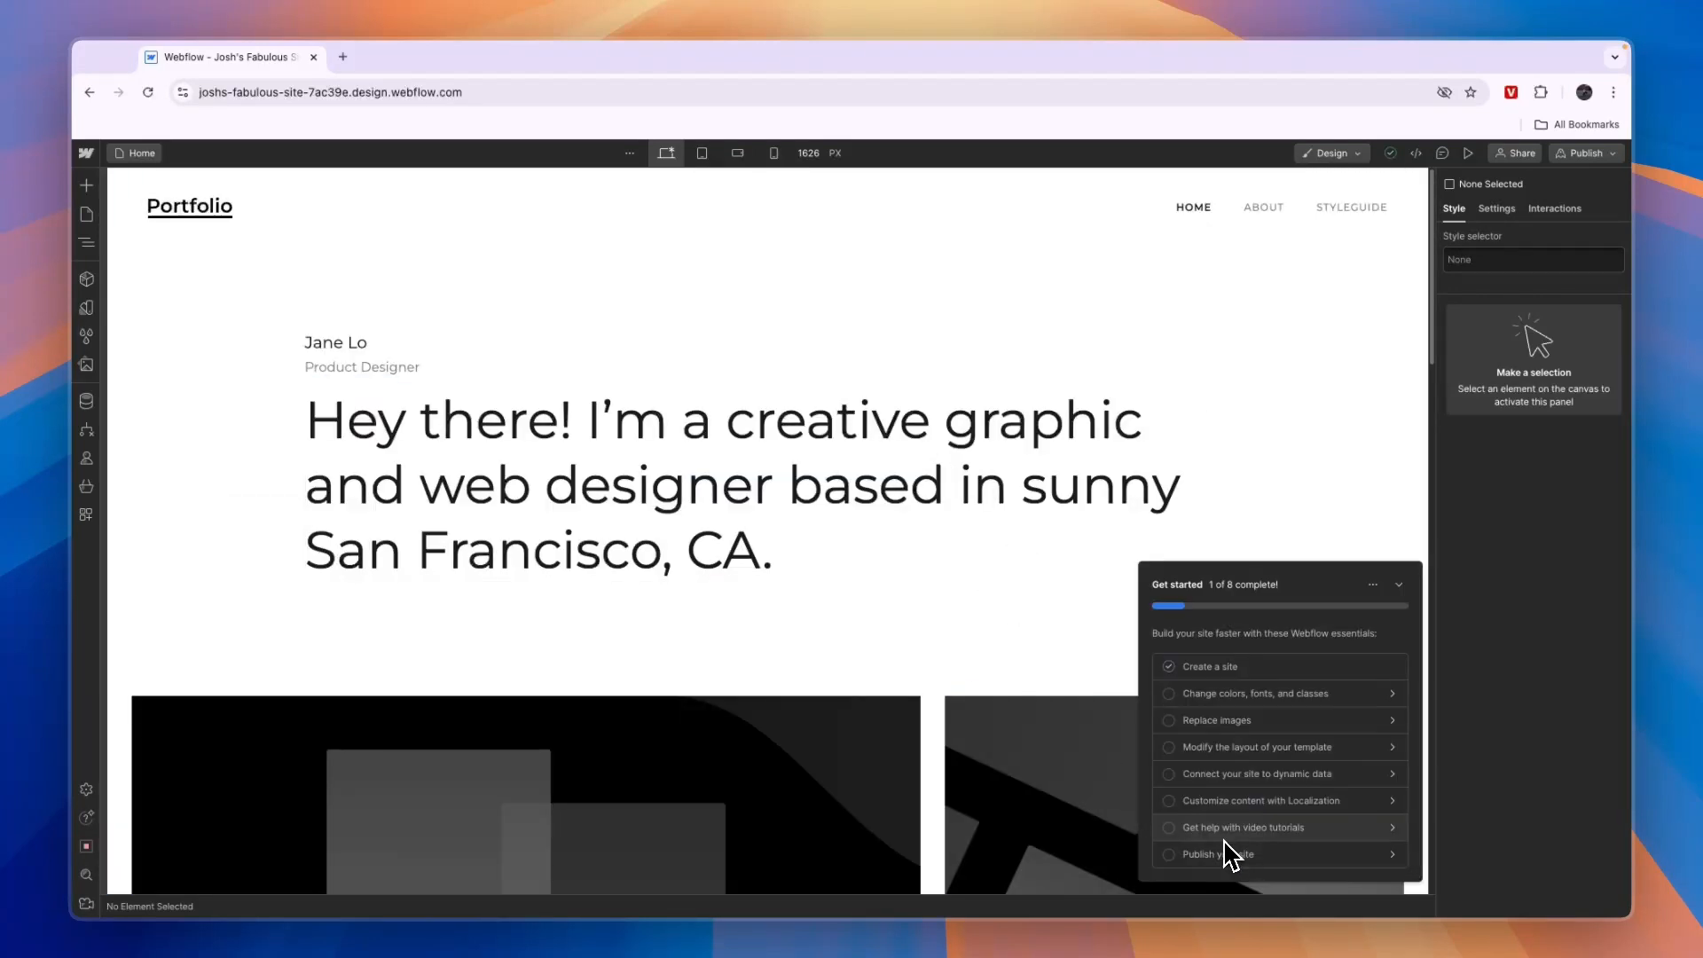
{"action": "left_click", "coordinate": [1217, 693]}
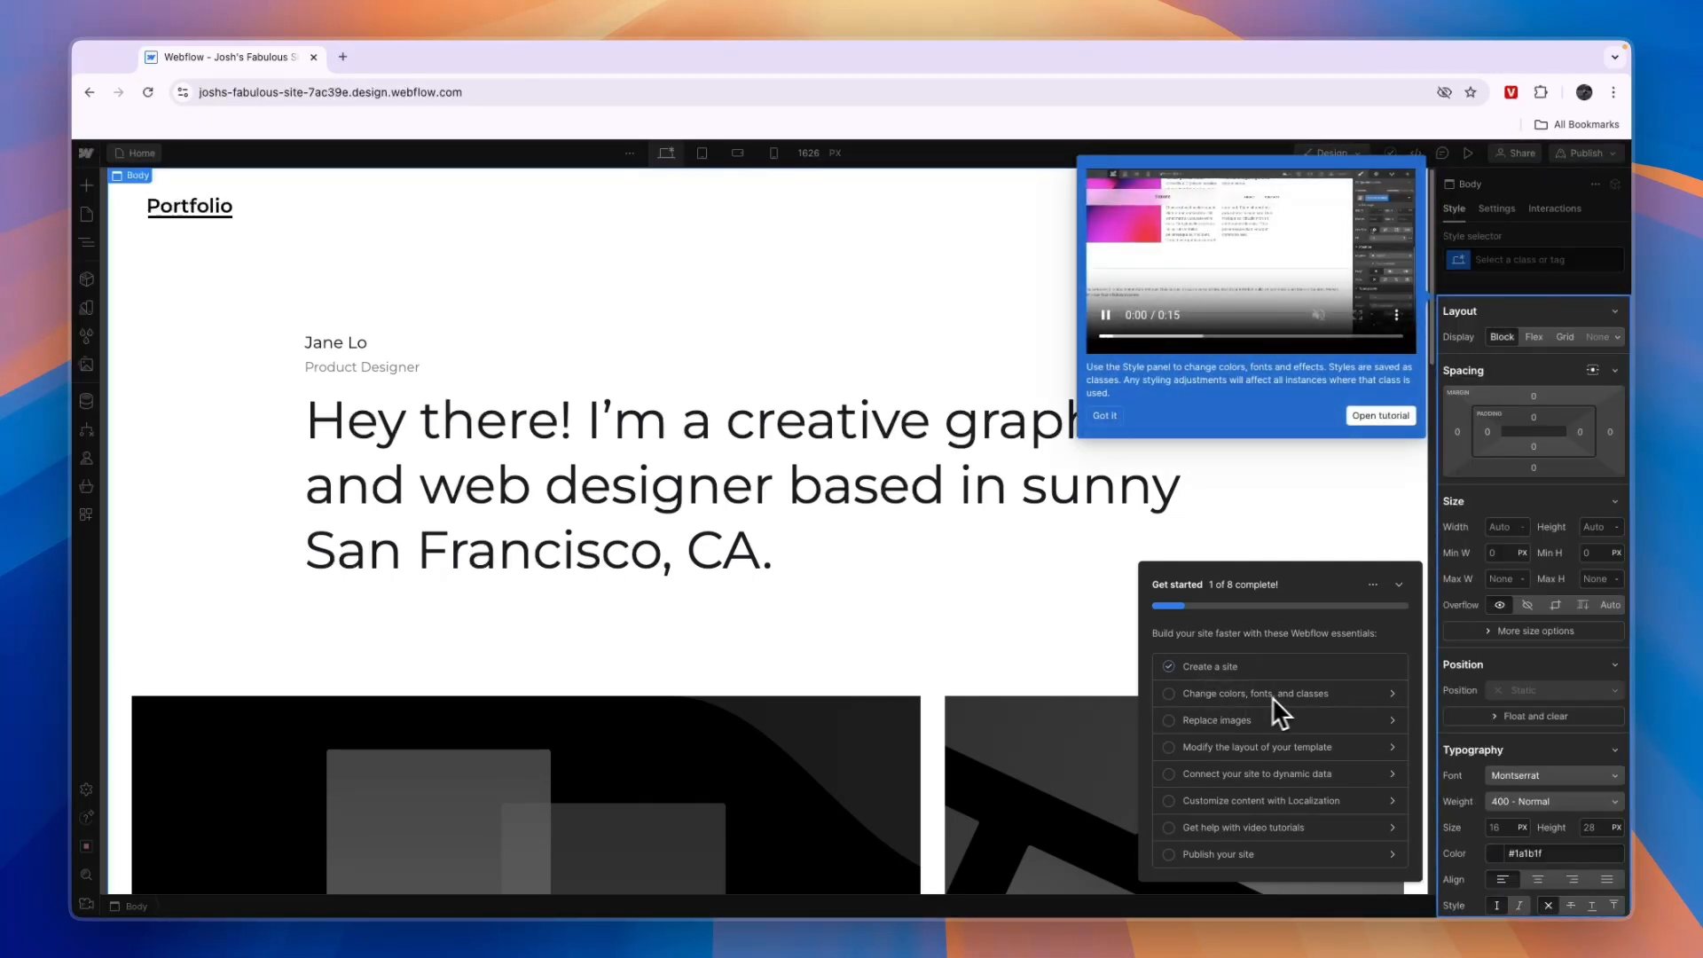
{"action": "left_click", "coordinate": [1105, 416]}
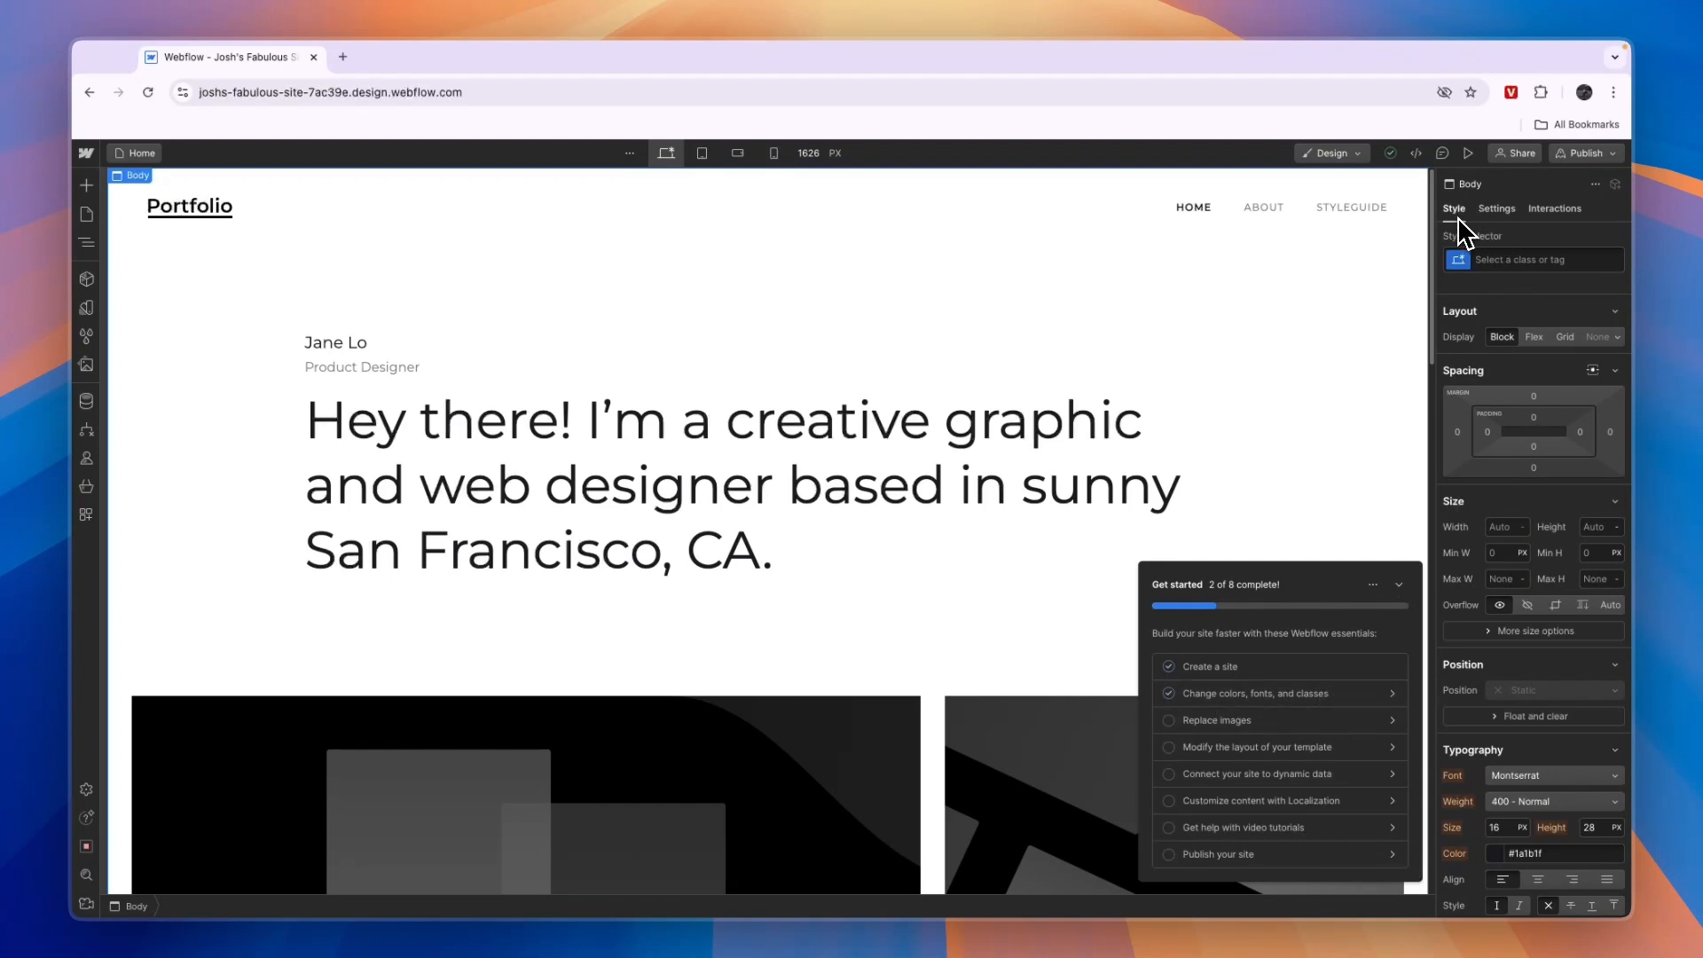
Set the Body font to Droid Sans and keep its weight at 400 - Normal
{"action": "scroll", "coordinate": [1518, 657], "scroll_direction": "down", "scroll_amount": 3}
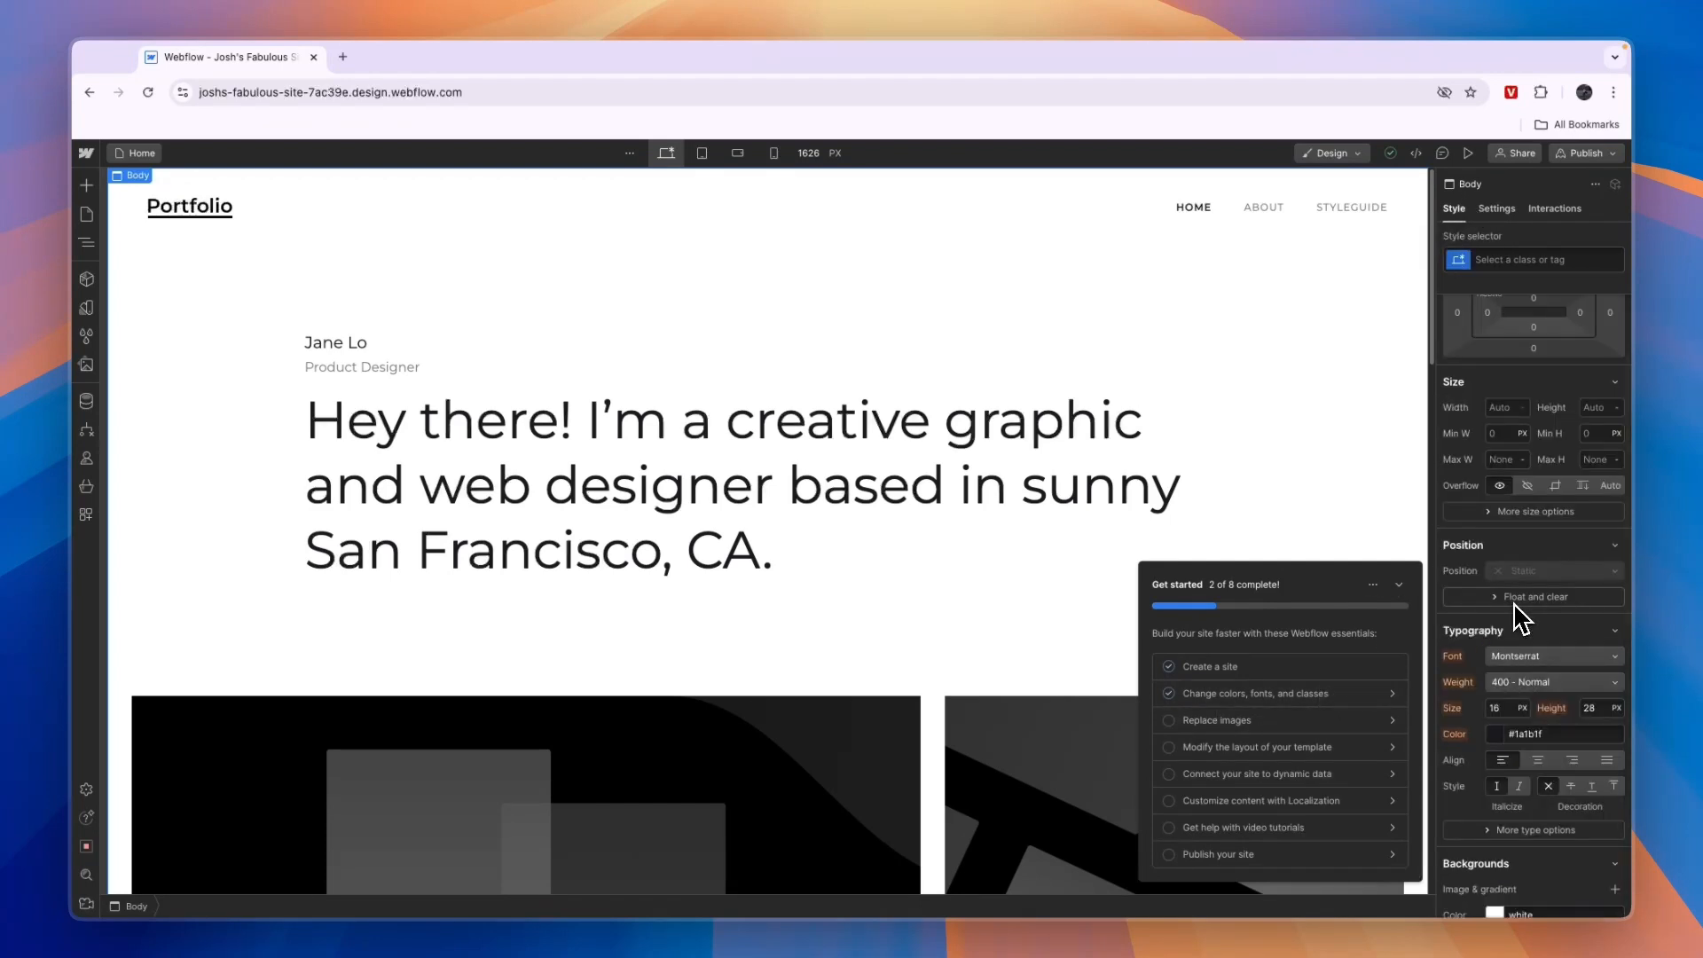
{"action": "left_click", "coordinate": [1521, 656]}
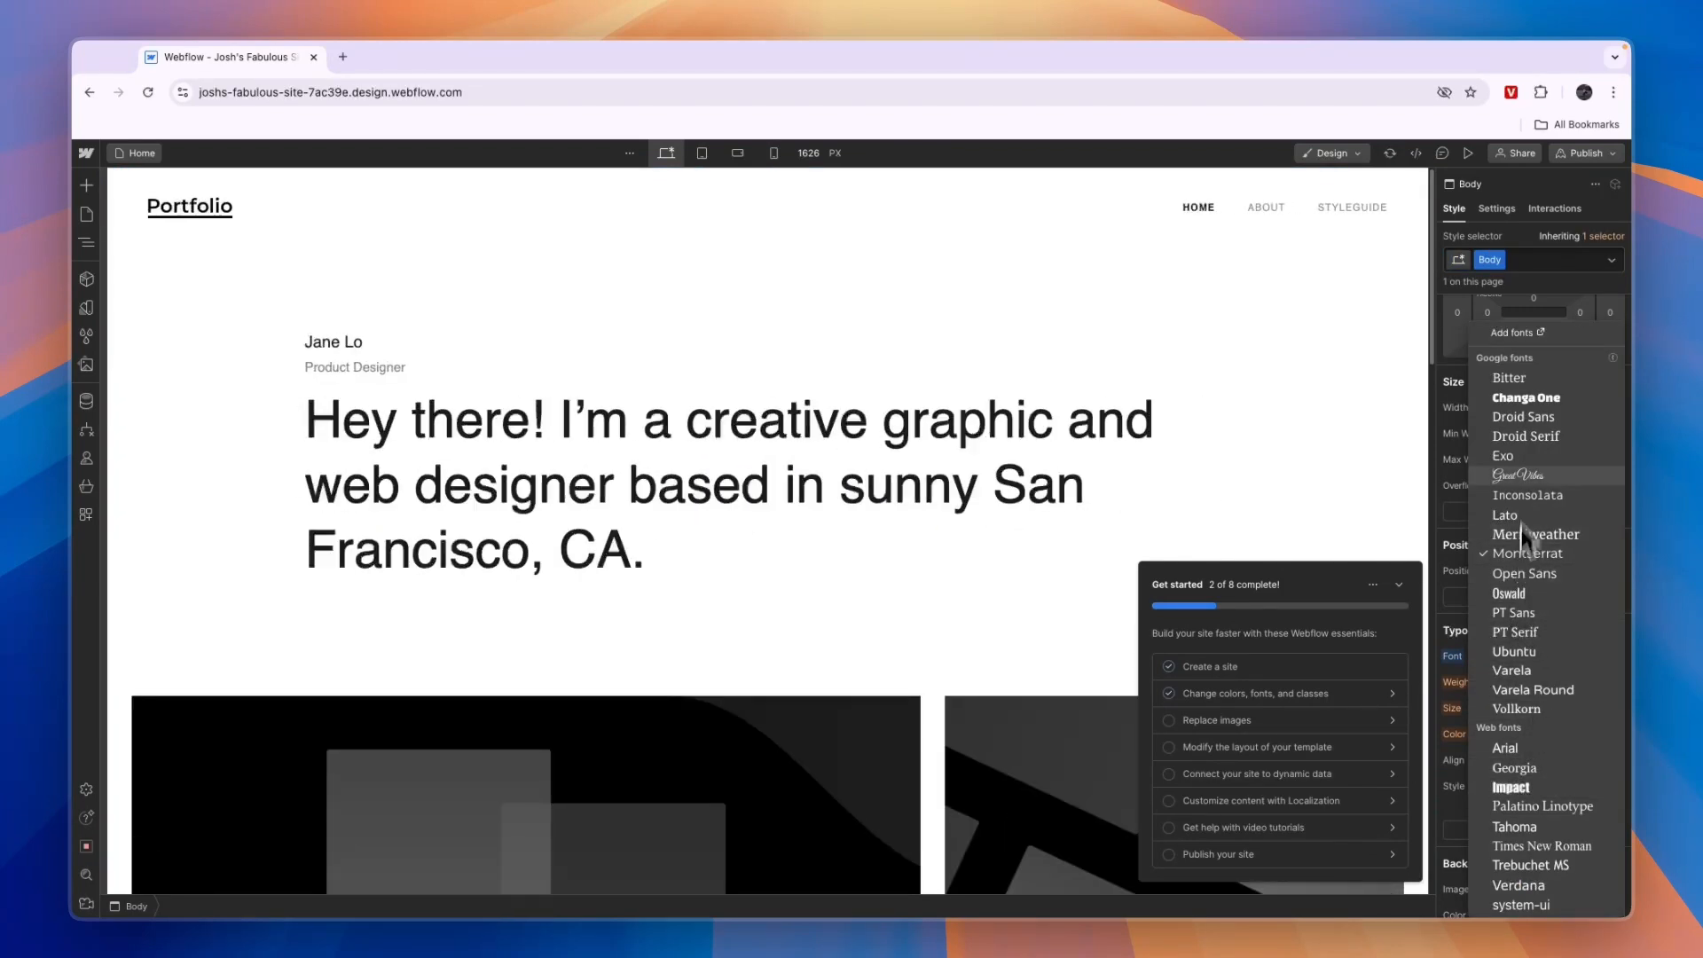
{"action": "left_click", "coordinate": [1524, 422]}
{"action": "left_click", "coordinate": [1529, 681]}
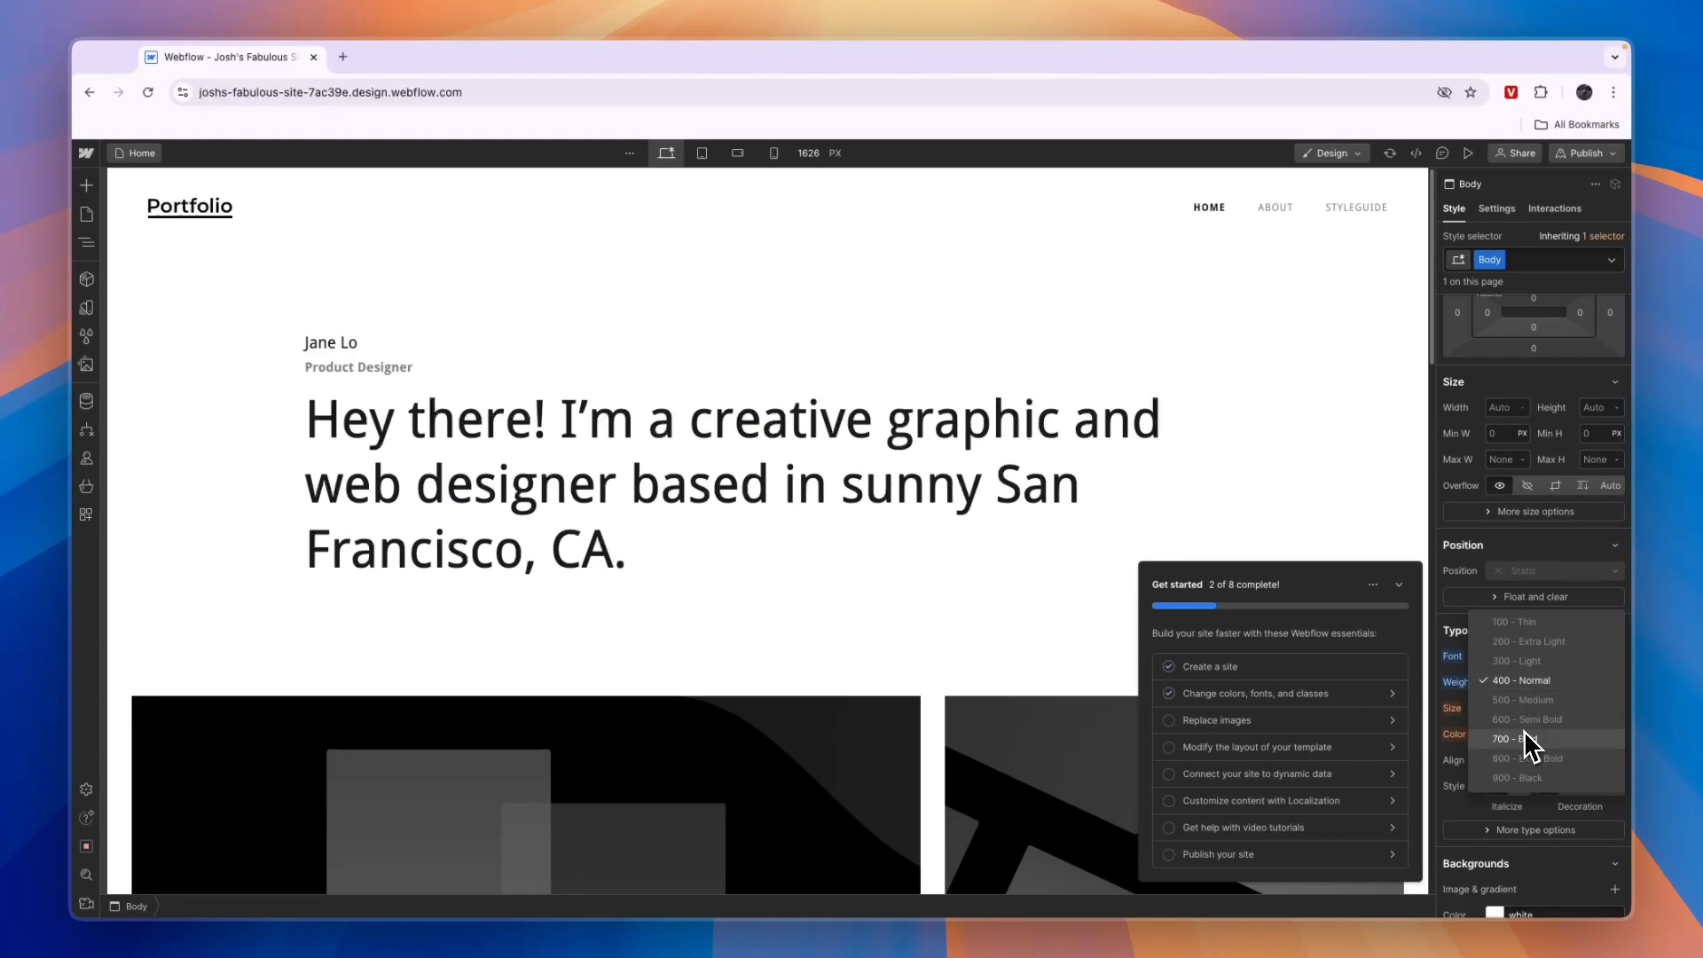
{"action": "left_click", "coordinate": [1540, 679]}
Give the Body a light periwinkle background colour, #a8b5ff, and dismiss the style class tip
{"action": "scroll", "coordinate": [1539, 696], "scroll_direction": "down", "scroll_amount": 3}
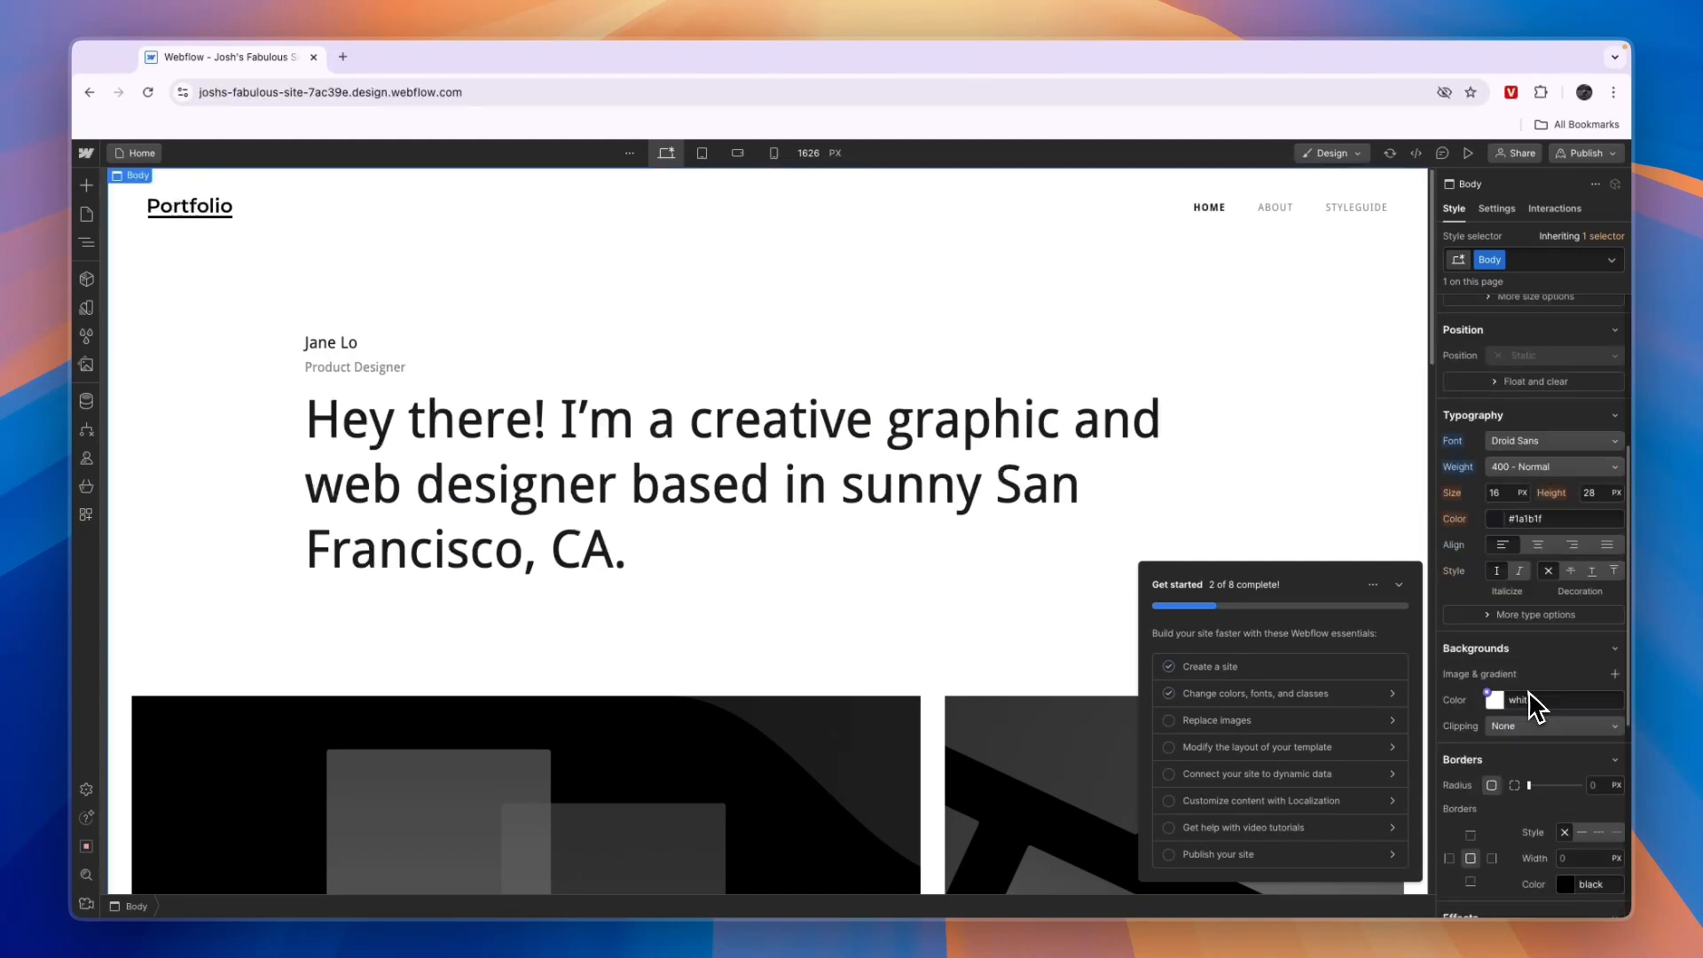
{"action": "left_click", "coordinate": [1495, 700]}
{"action": "left_click", "coordinate": [1550, 765]}
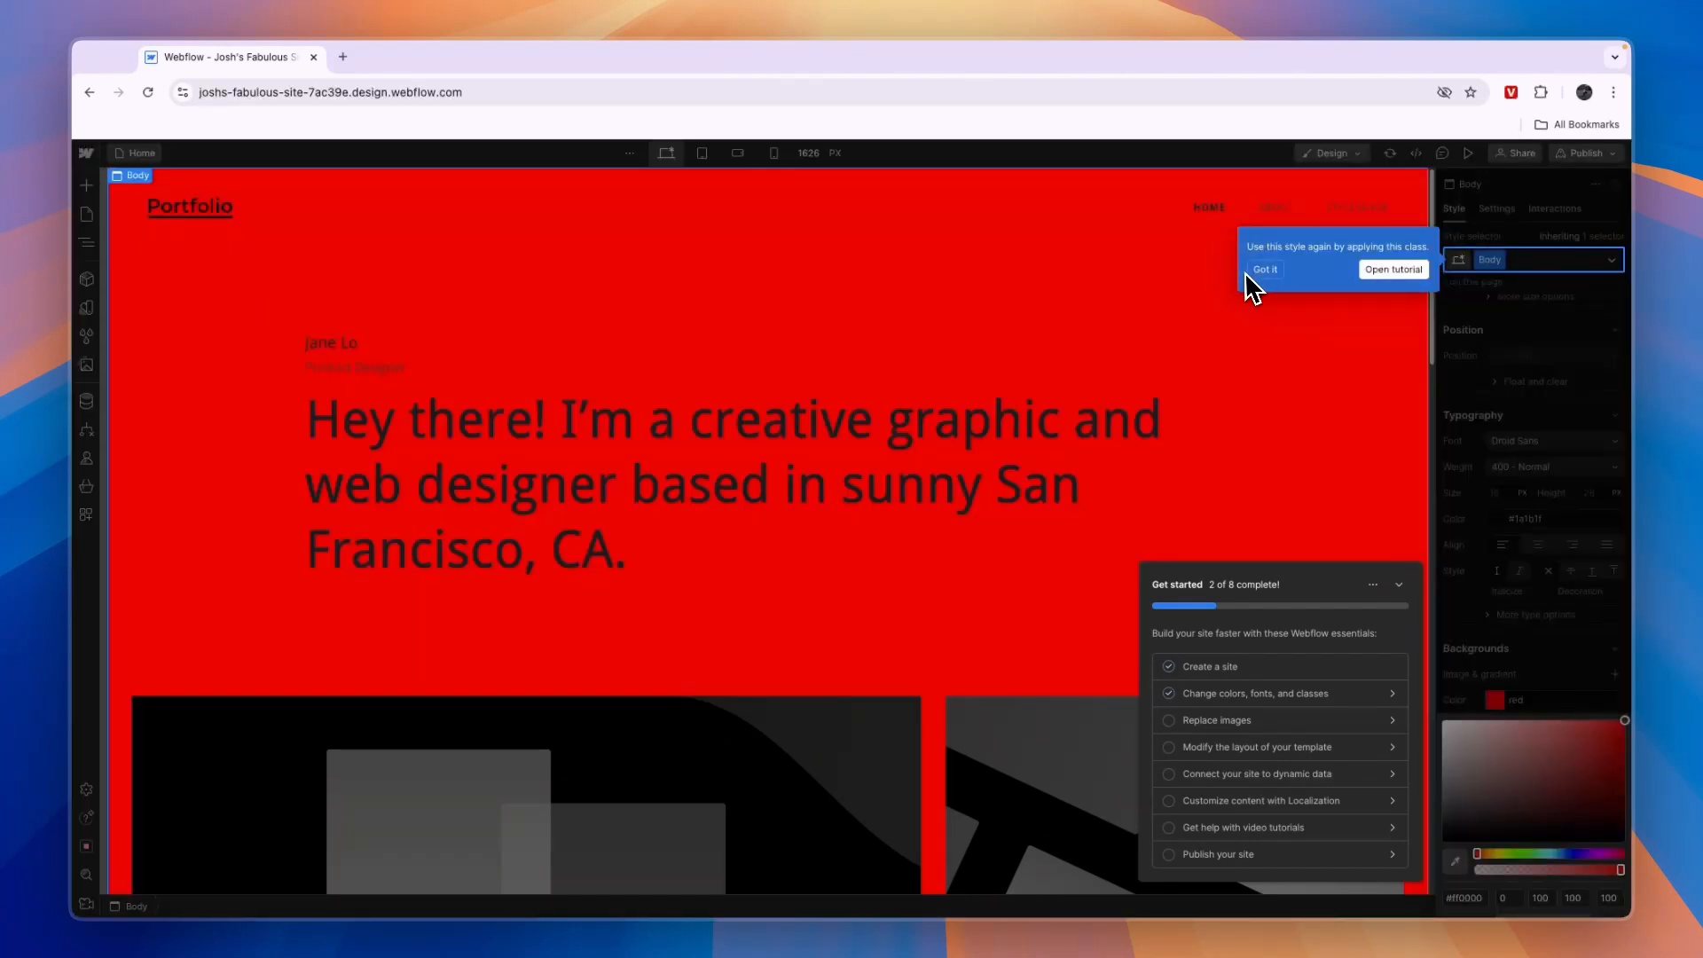
{"action": "left_click", "coordinate": [1259, 270]}
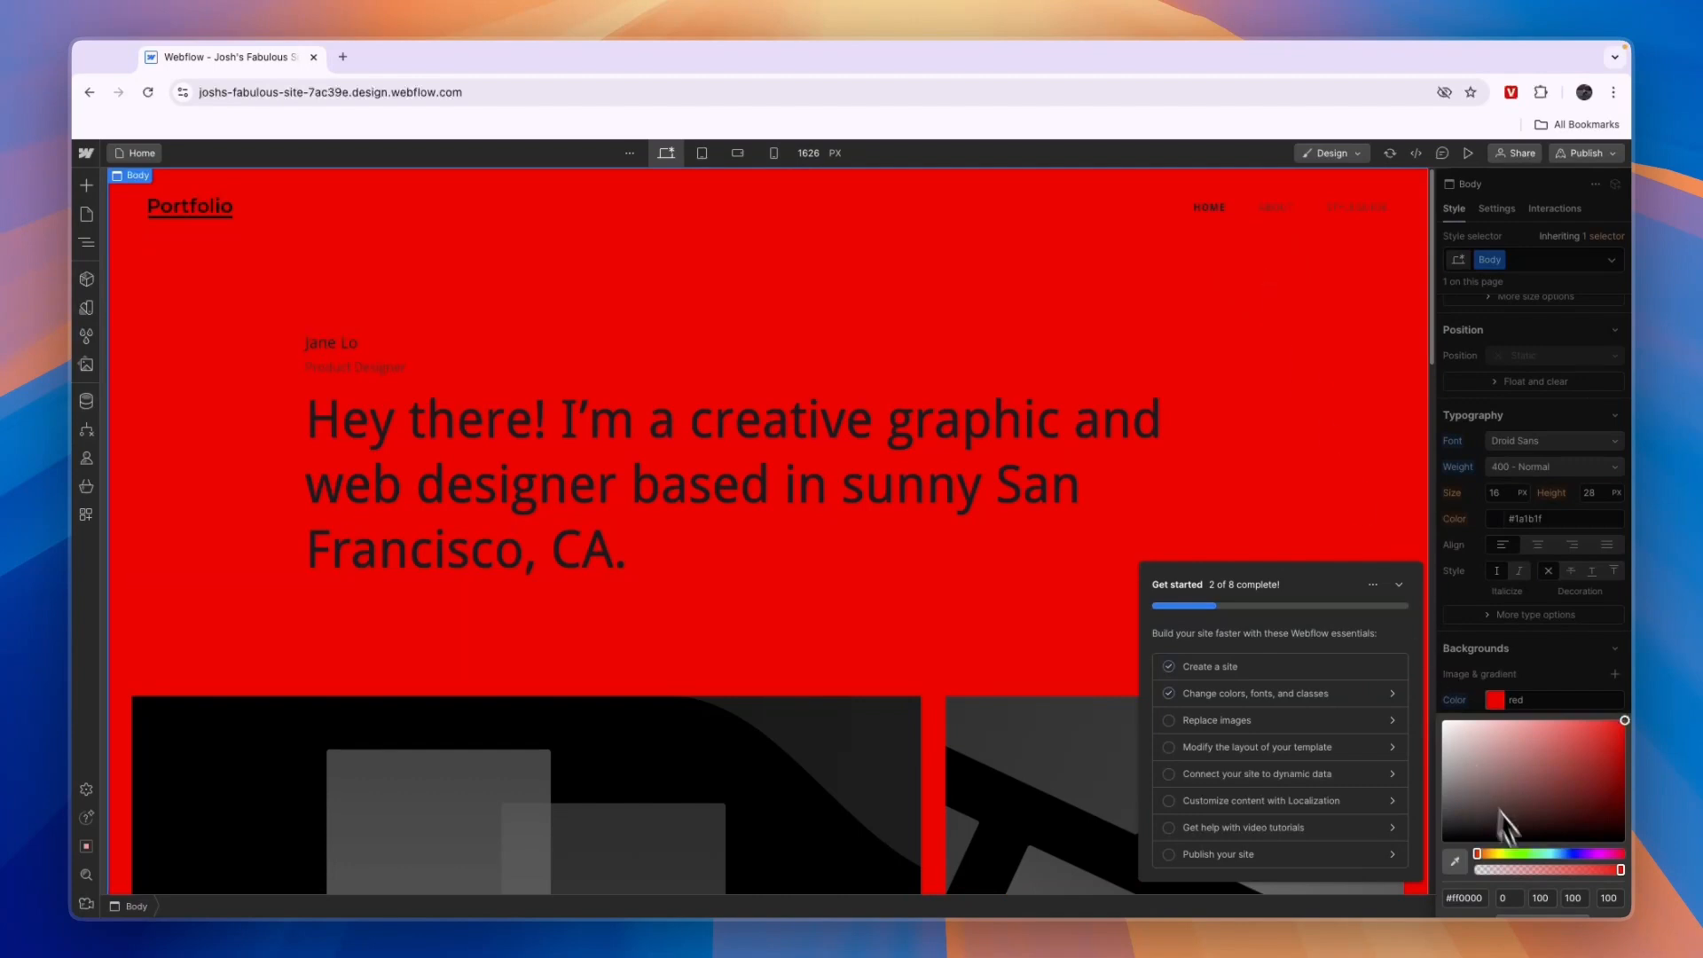
{"action": "left_click_drag", "start_coordinate": [1547, 853], "coordinate": [1568, 855]}
{"action": "left_click_drag", "start_coordinate": [1563, 754], "coordinate": [1505, 695]}
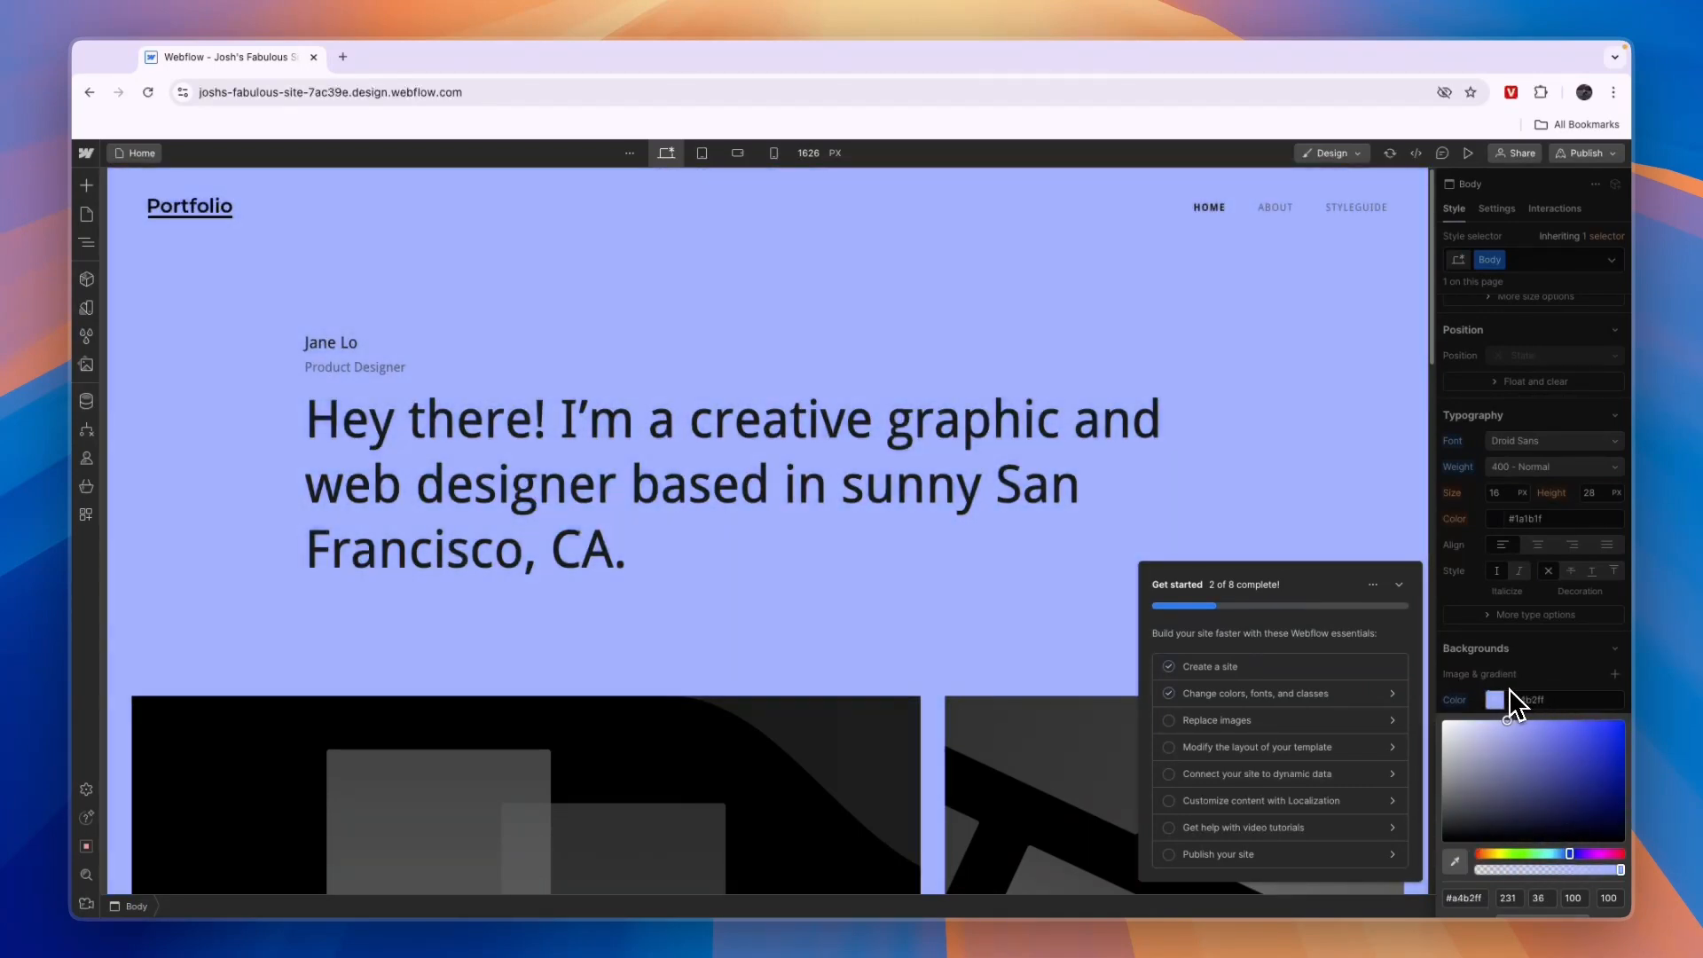
Set the text colour of the large introductory heading to white
{"action": "left_click", "coordinate": [967, 502]}
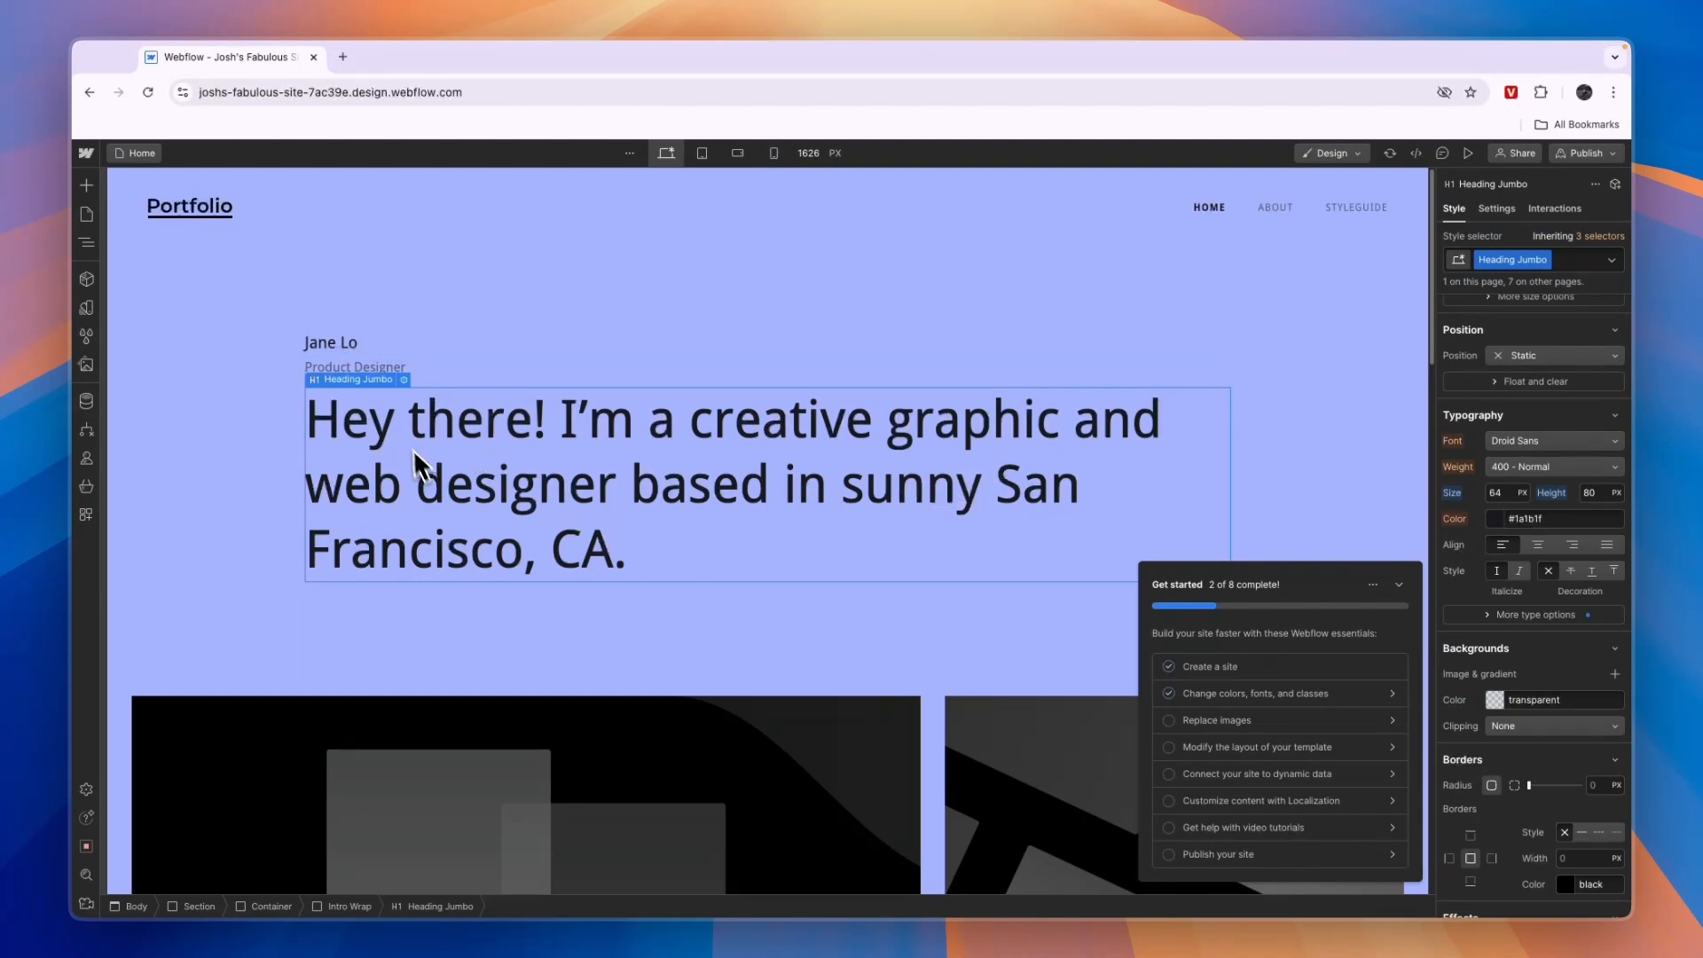
{"action": "scroll", "coordinate": [1521, 559], "scroll_direction": "up", "scroll_amount": 3}
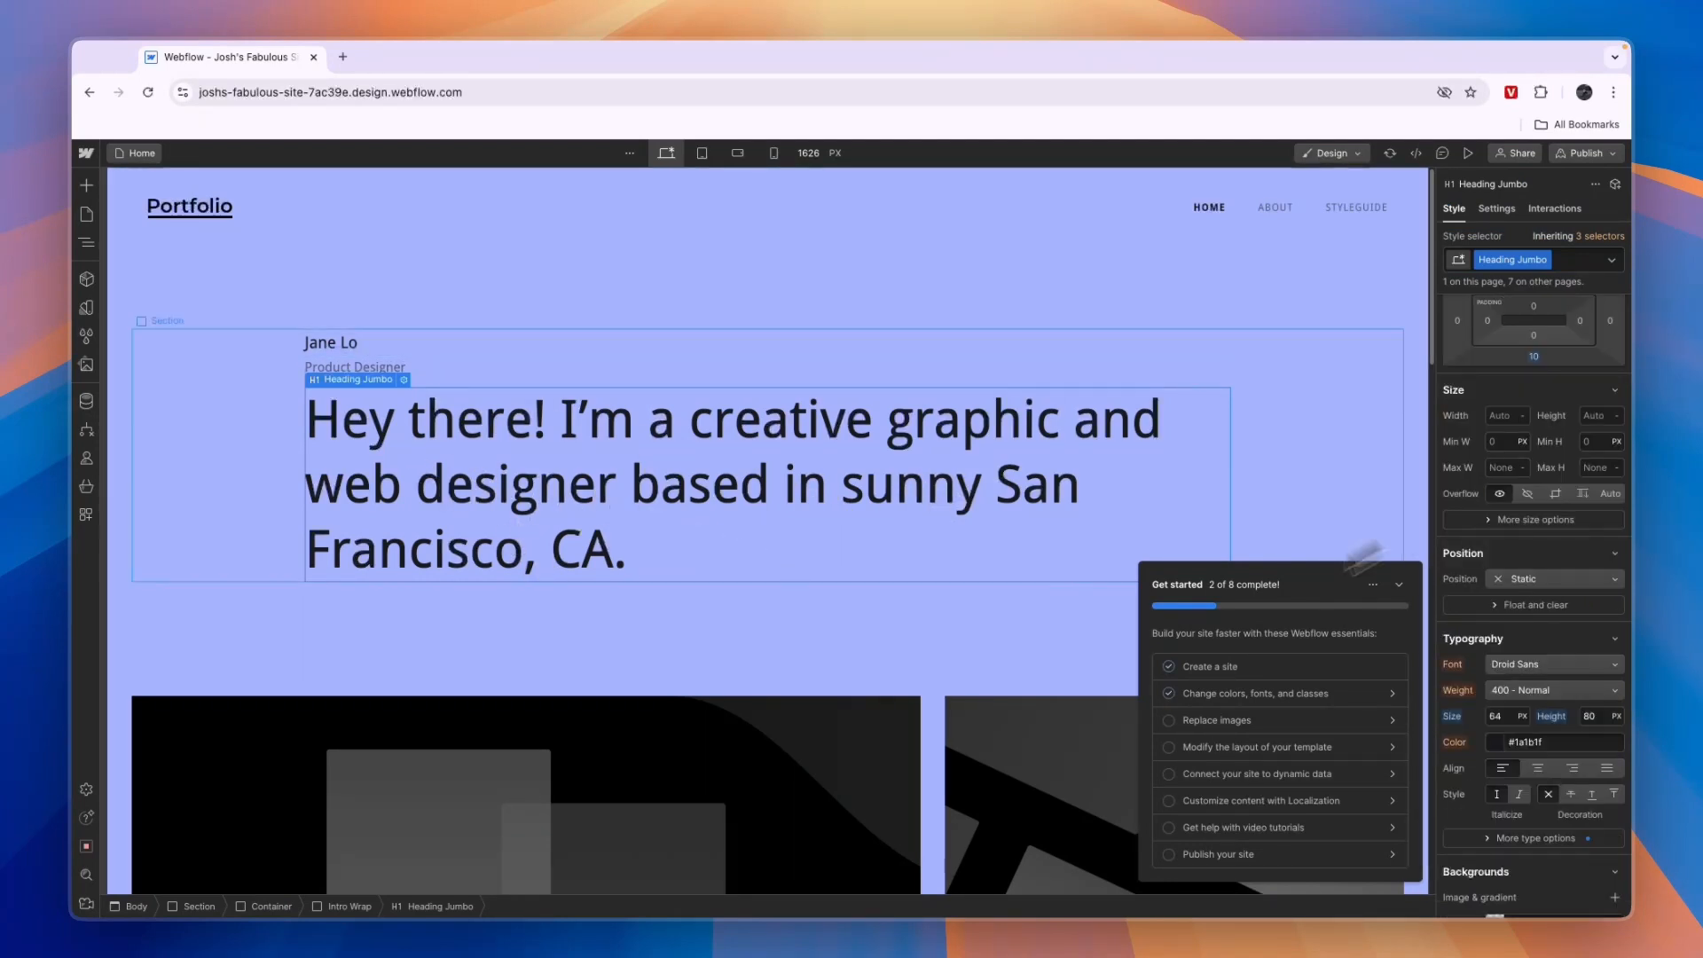
{"action": "left_click", "coordinate": [1361, 559]}
{"action": "left_click", "coordinate": [1135, 548]}
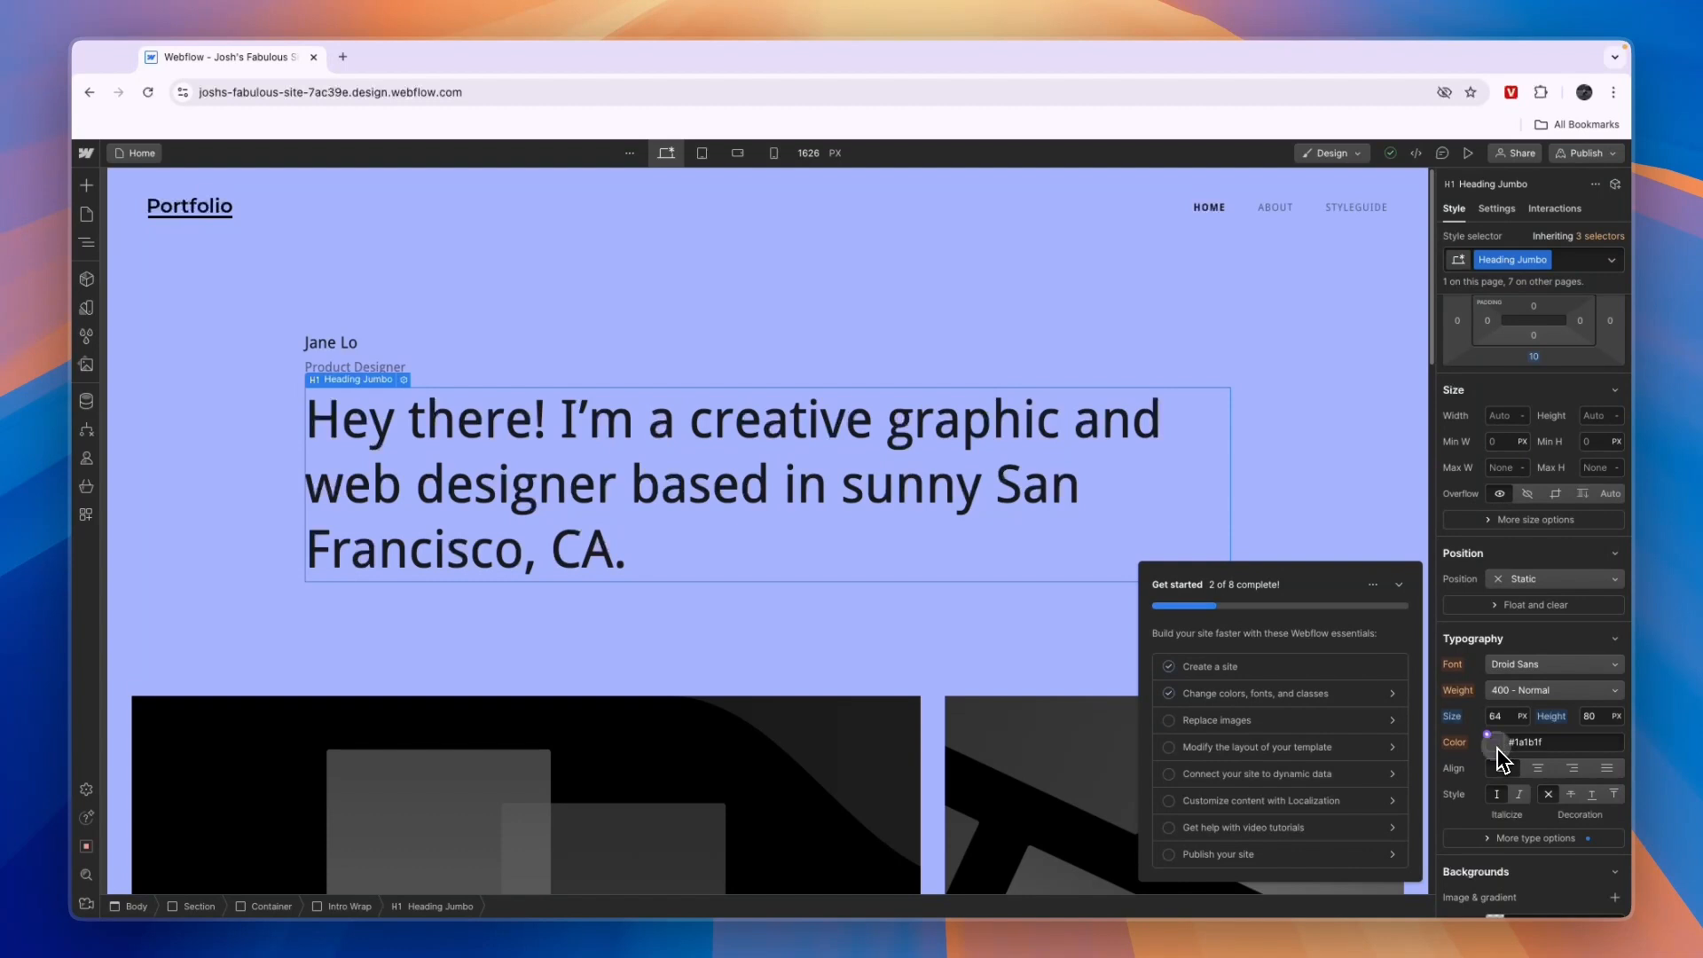
{"action": "left_click", "coordinate": [1497, 748]}
{"action": "left_click_drag", "start_coordinate": [1512, 577], "coordinate": [1417, 451]}
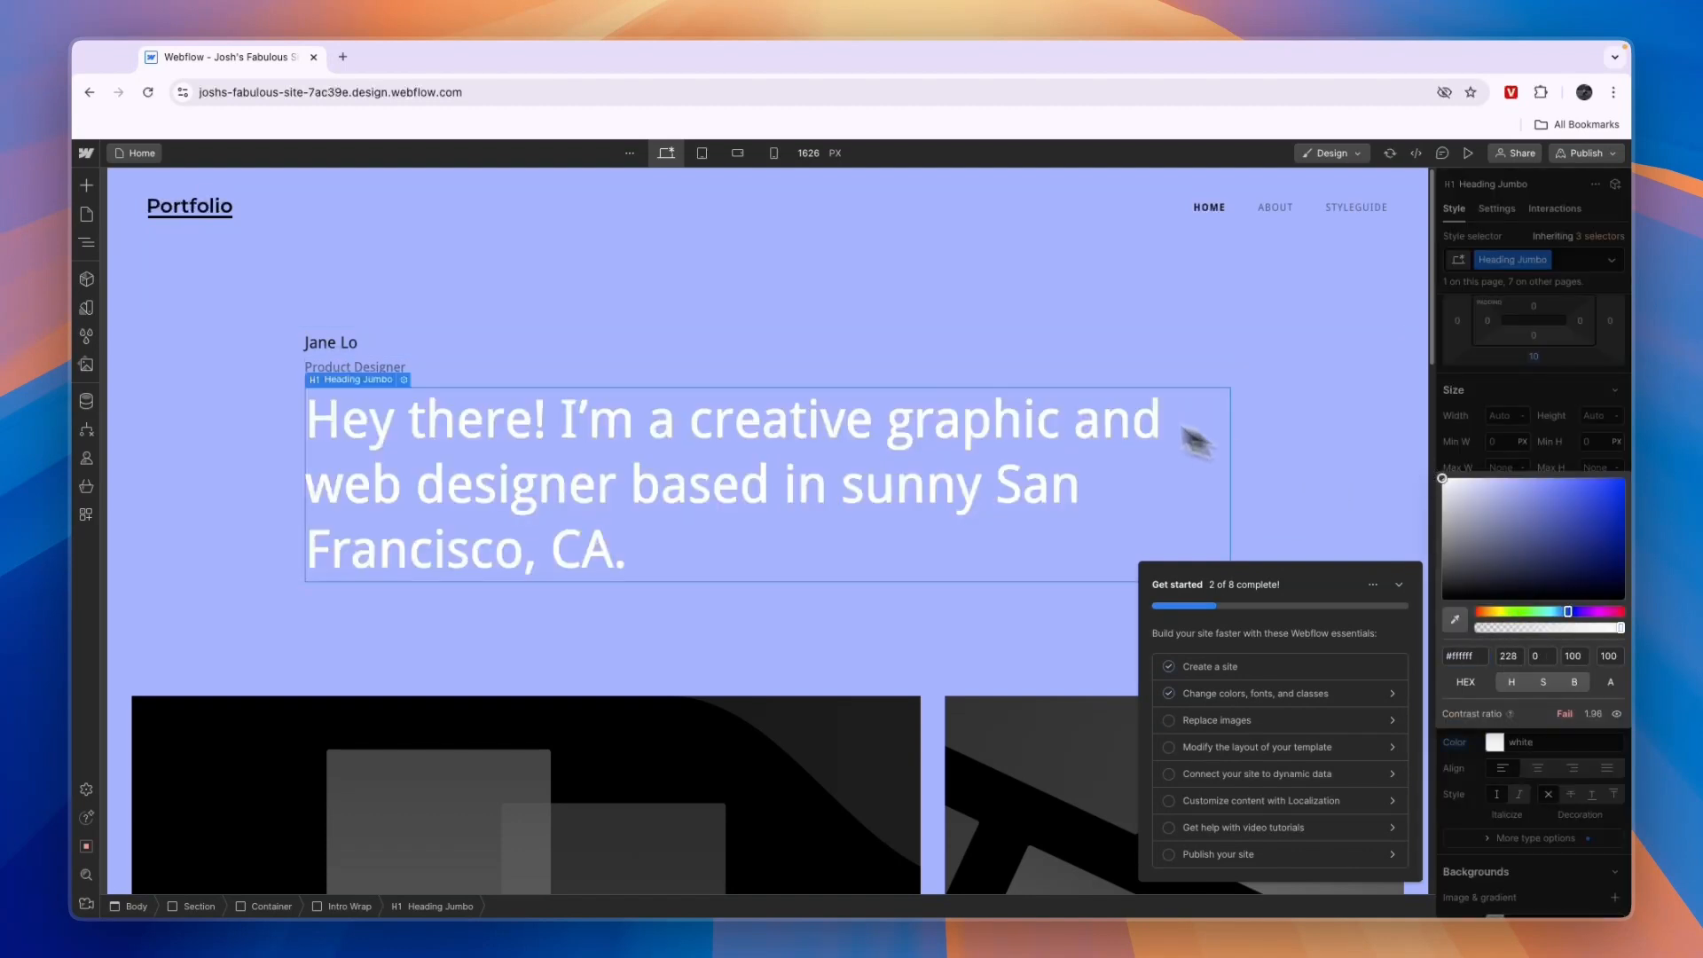
Darken the Body background colour to the stronger blue #6d81f5
{"action": "left_click", "coordinate": [988, 285]}
{"action": "scroll", "coordinate": [1508, 718], "scroll_direction": "down", "scroll_amount": 2}
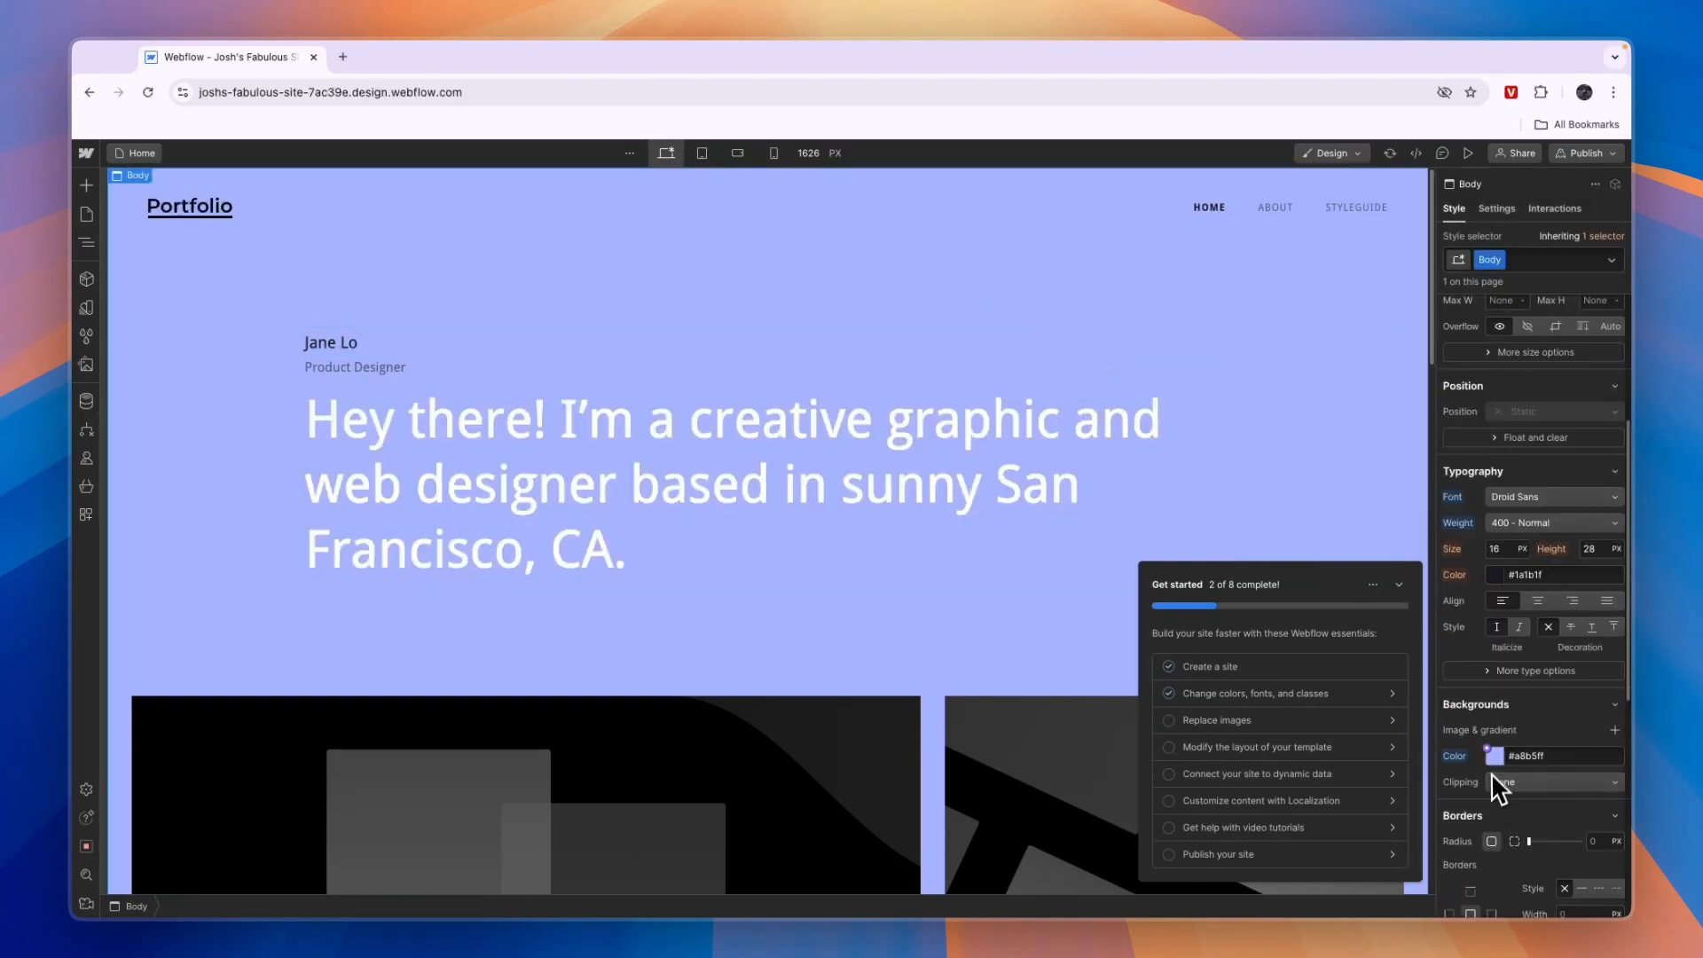
{"action": "left_click", "coordinate": [1494, 758]}
{"action": "left_click_drag", "start_coordinate": [1536, 528], "coordinate": [1545, 527]}
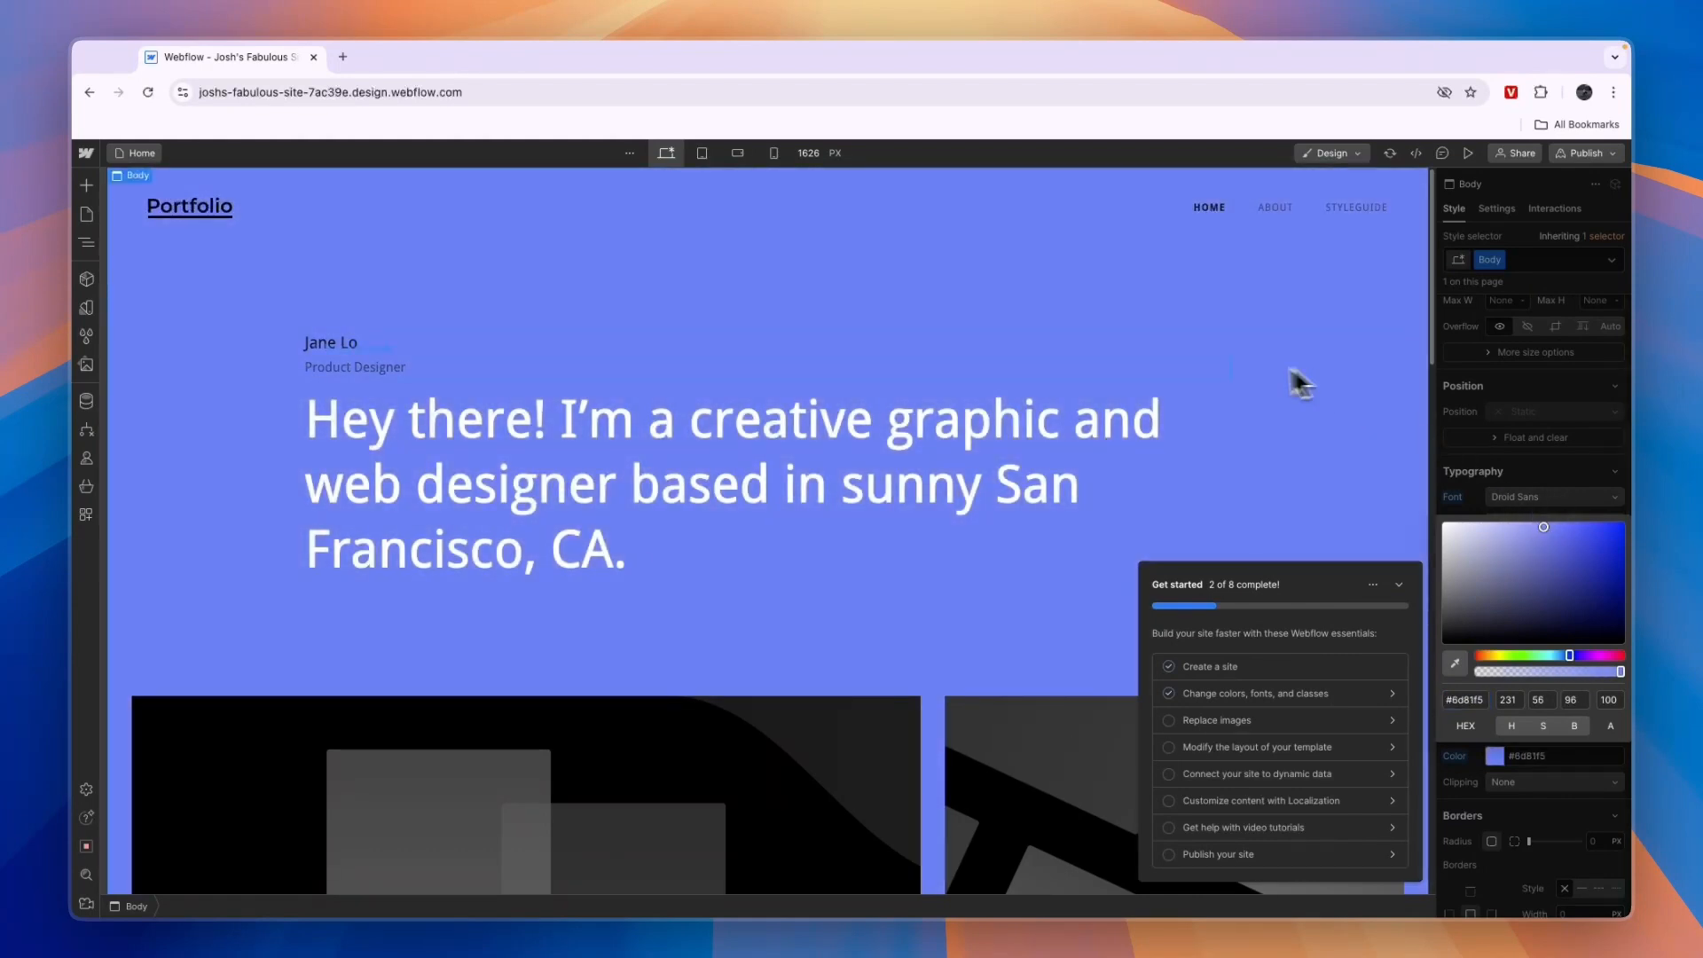
Set the colour of the Name Text line above the heading to white
{"action": "left_click", "coordinate": [330, 349]}
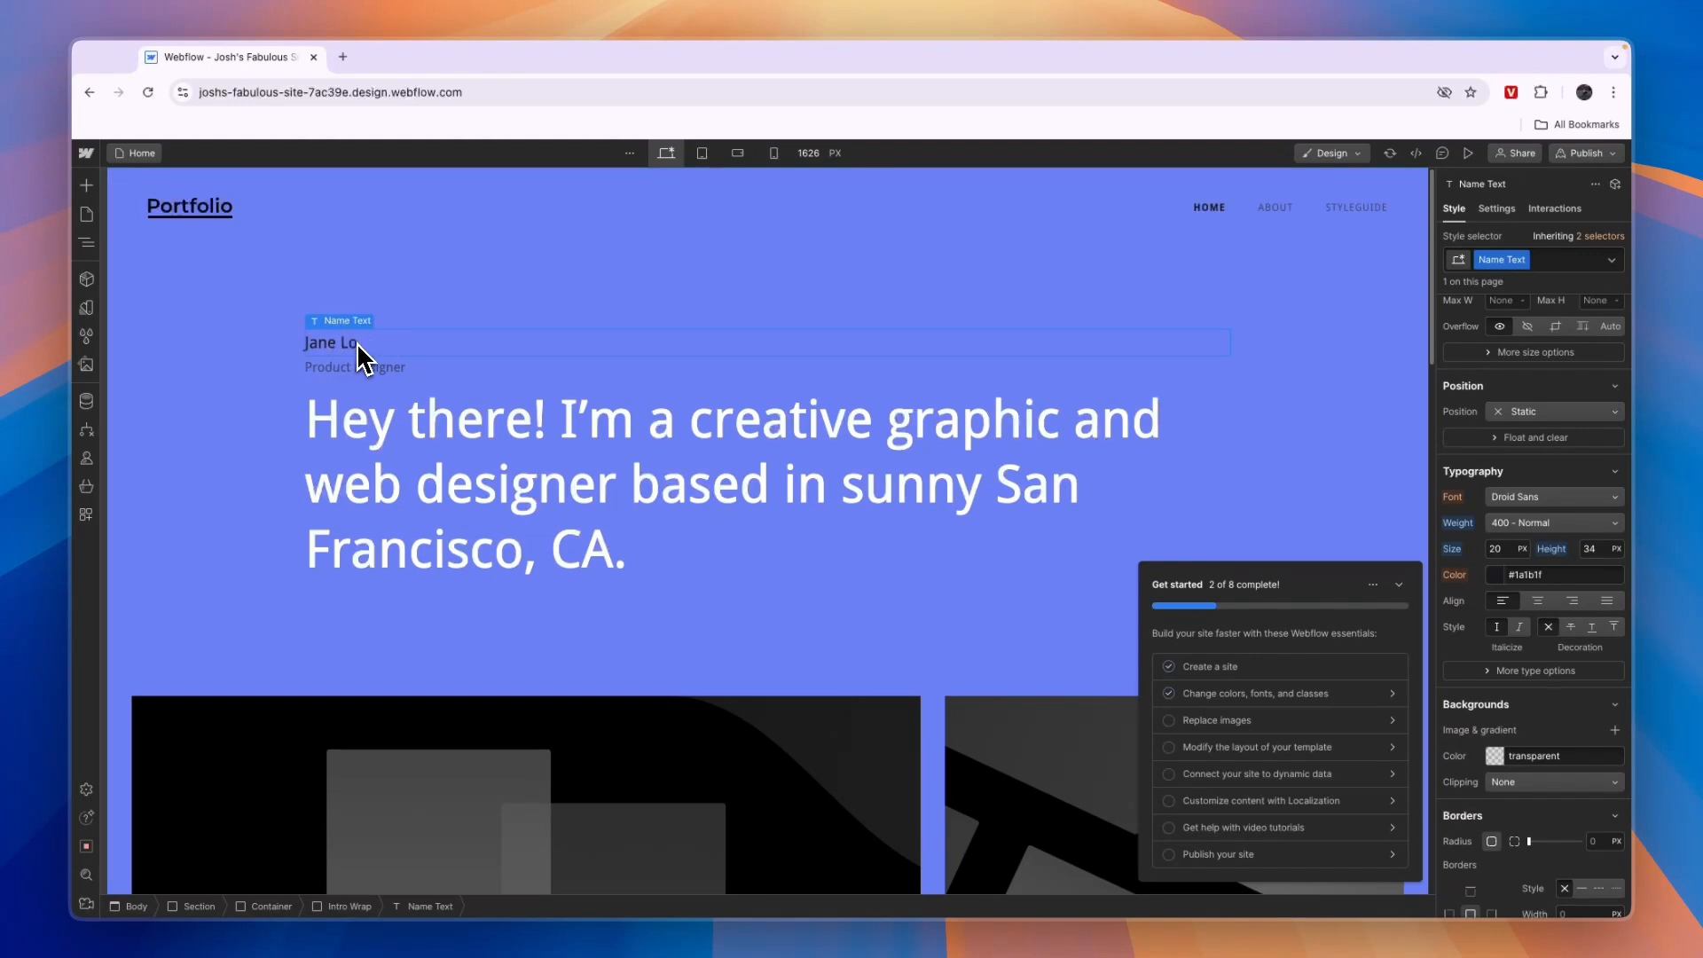
{"action": "left_click", "coordinate": [1499, 575]}
{"action": "left_click", "coordinate": [1443, 597]}
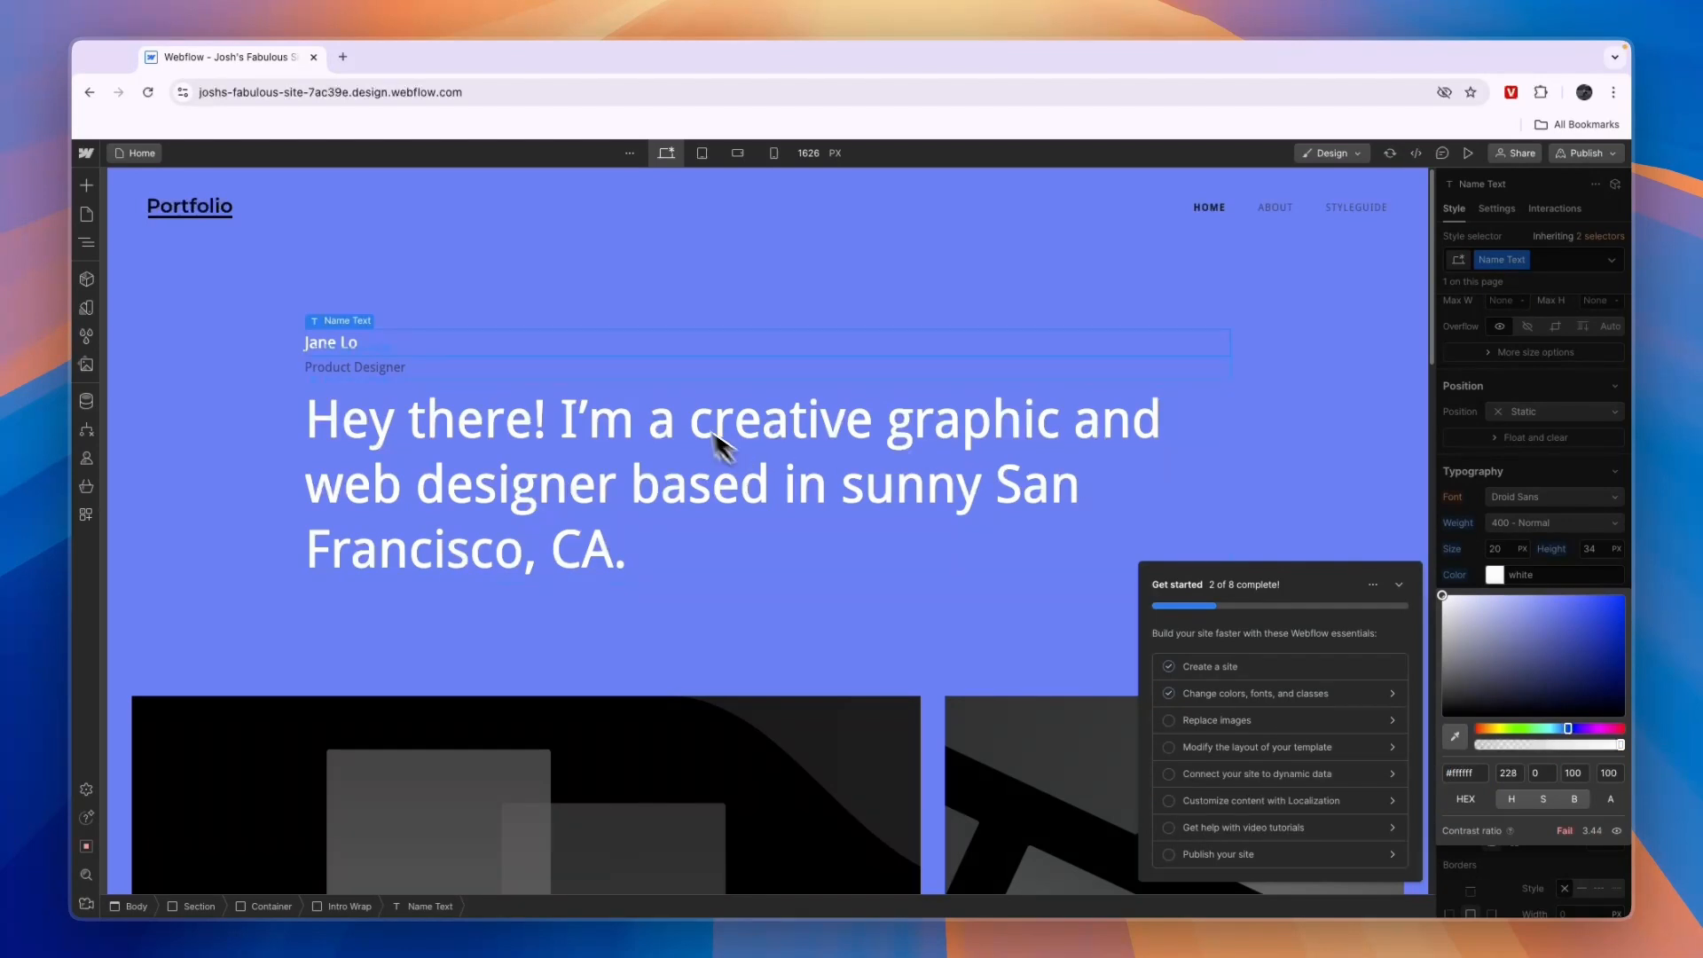
Set the text colour of the Product Designer line, styled Paragraph Light, to white
{"action": "left_click", "coordinate": [627, 373]}
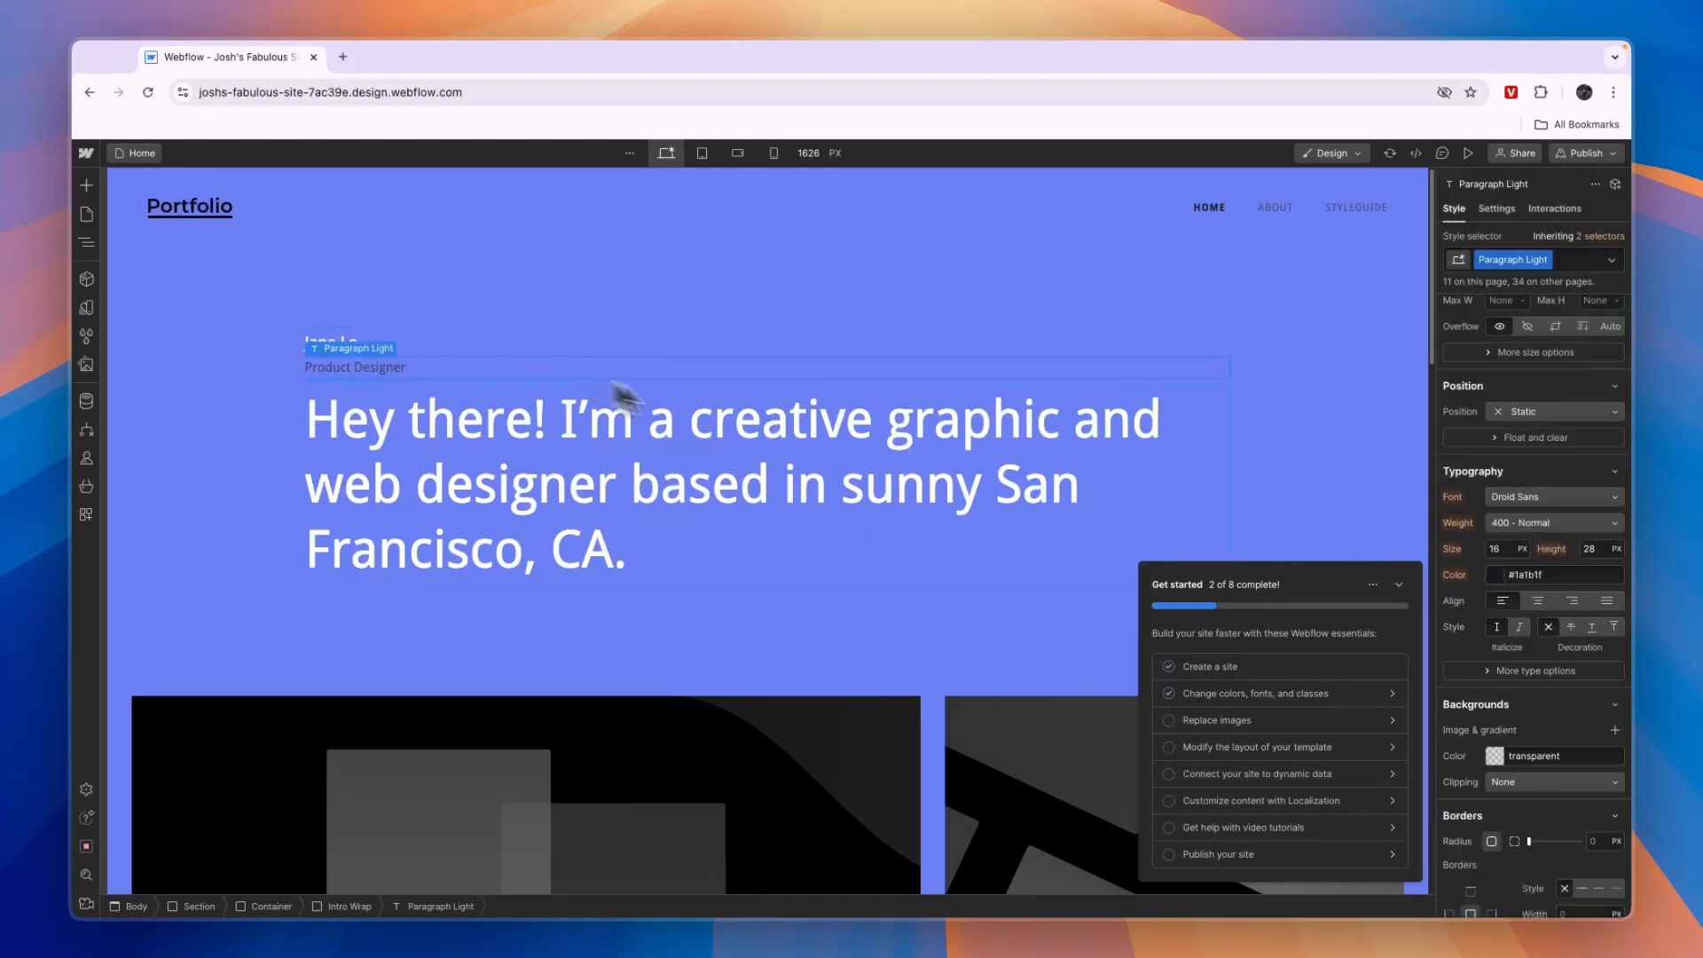
{"action": "left_click", "coordinate": [1501, 581]}
{"action": "left_click_drag", "start_coordinate": [1490, 612], "coordinate": [1367, 510]}
{"action": "left_click", "coordinate": [1535, 379]}
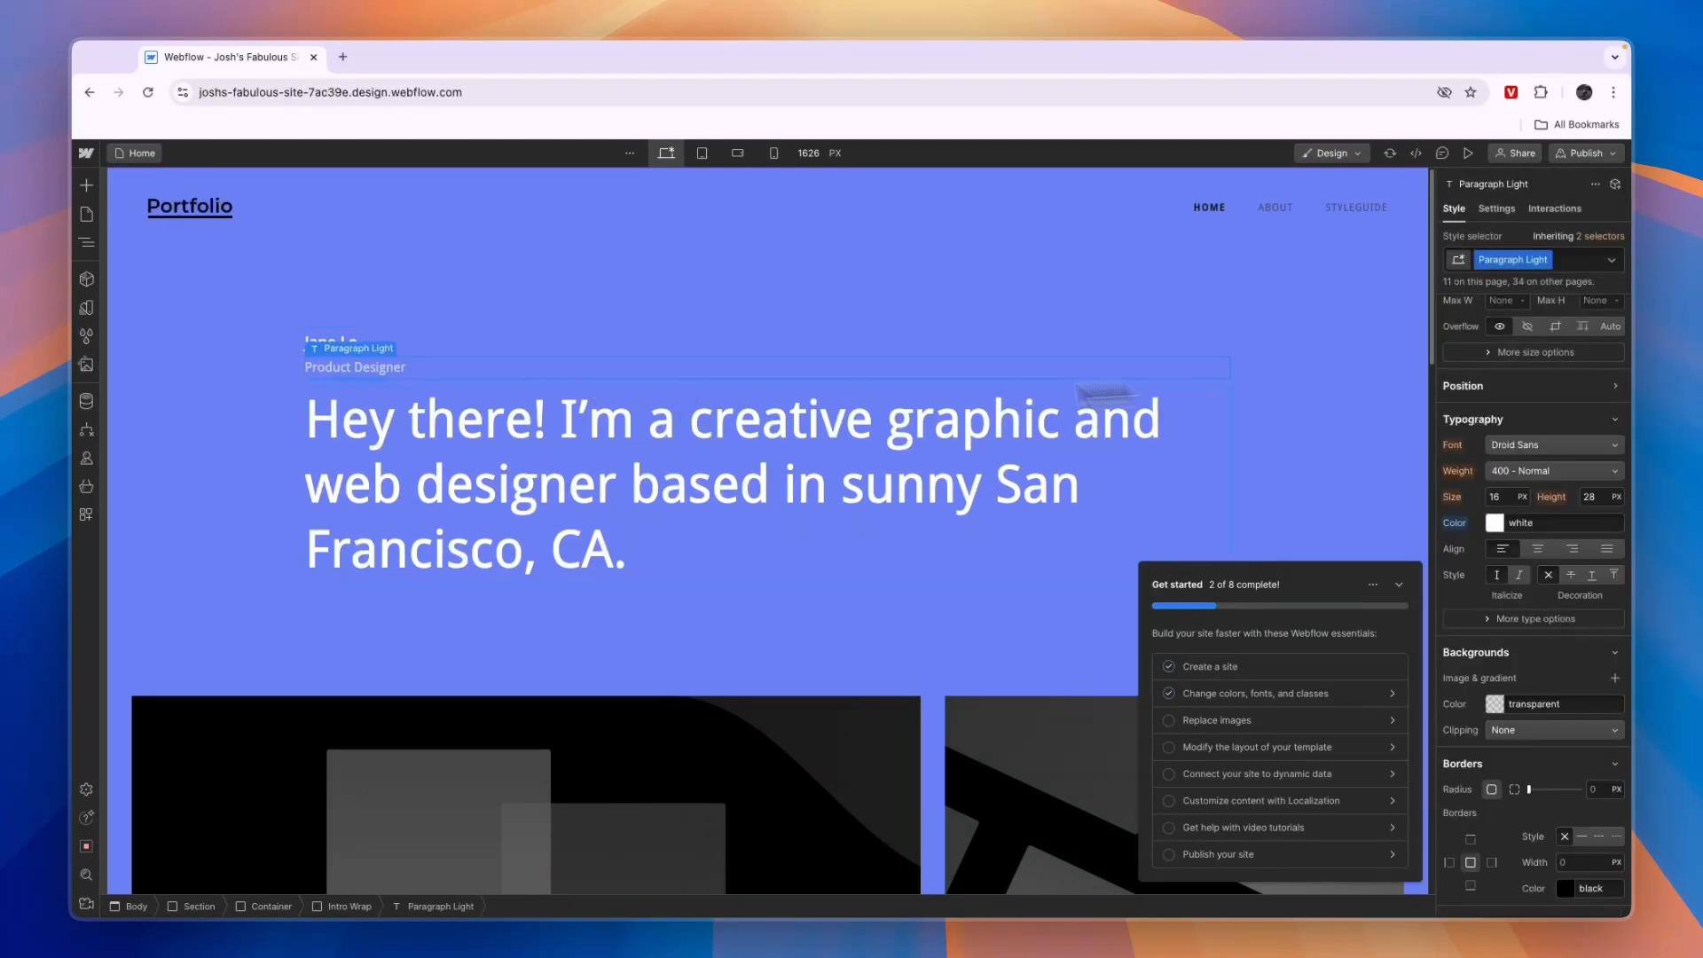
{"action": "left_click", "coordinate": [638, 323]}
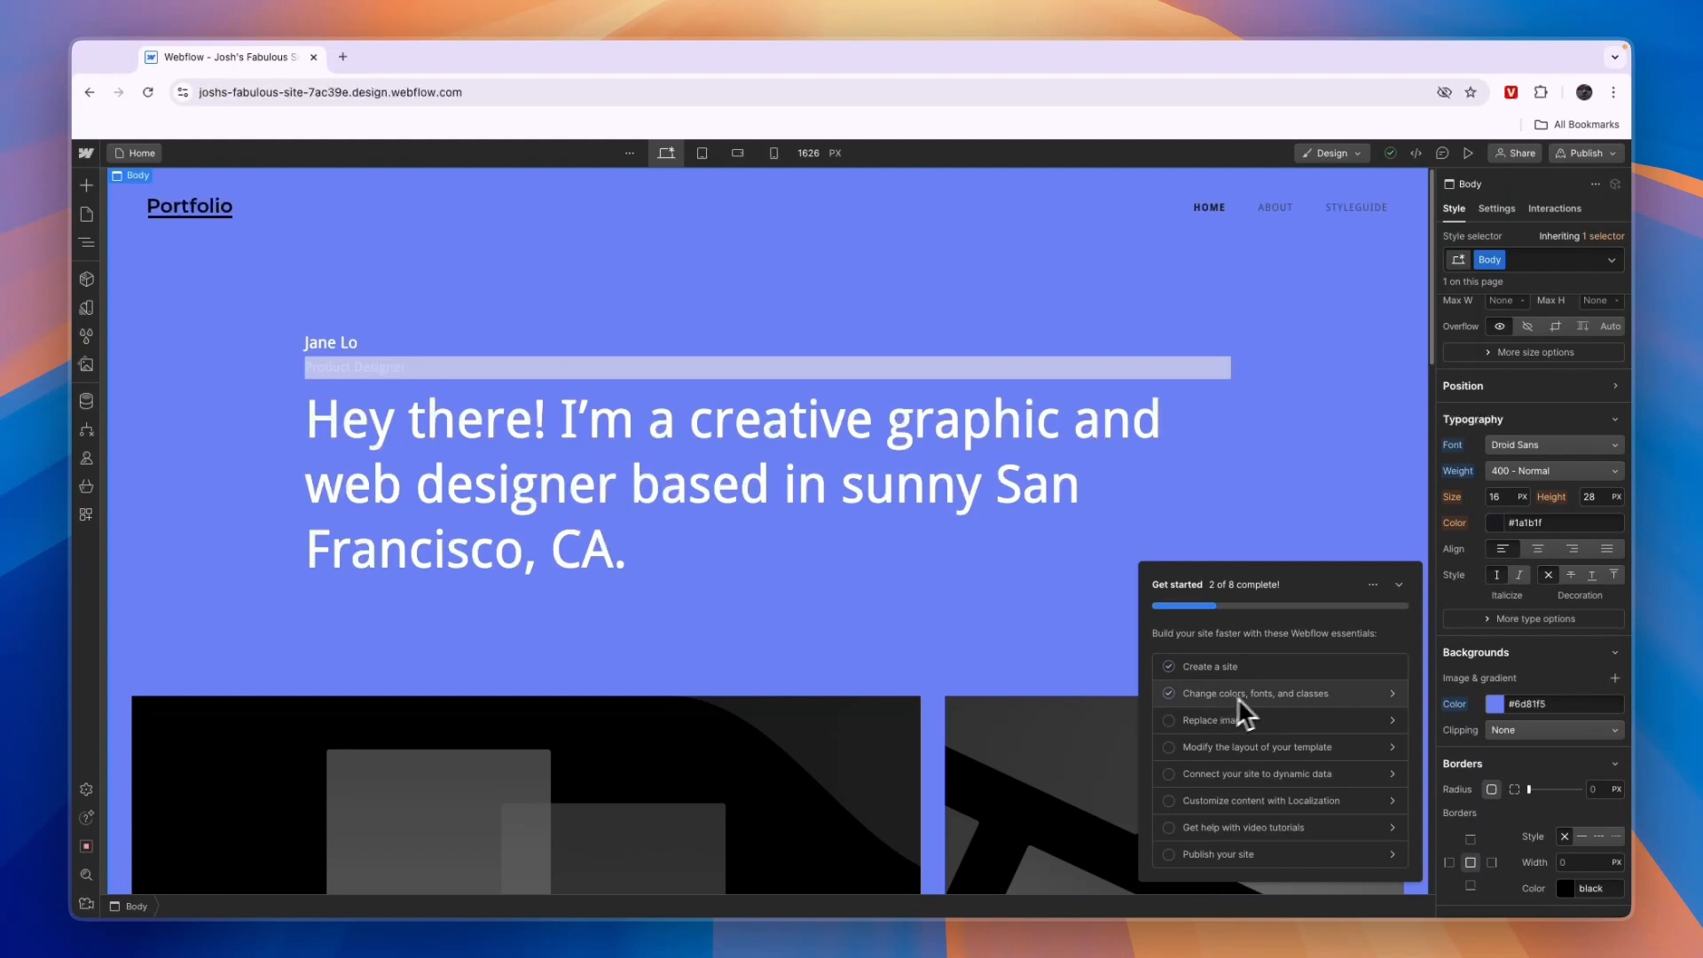
Open the Replace images task of the getting-started checklist to bring up the site's assets
{"action": "scroll", "coordinate": [902, 689], "scroll_direction": "down", "scroll_amount": 3}
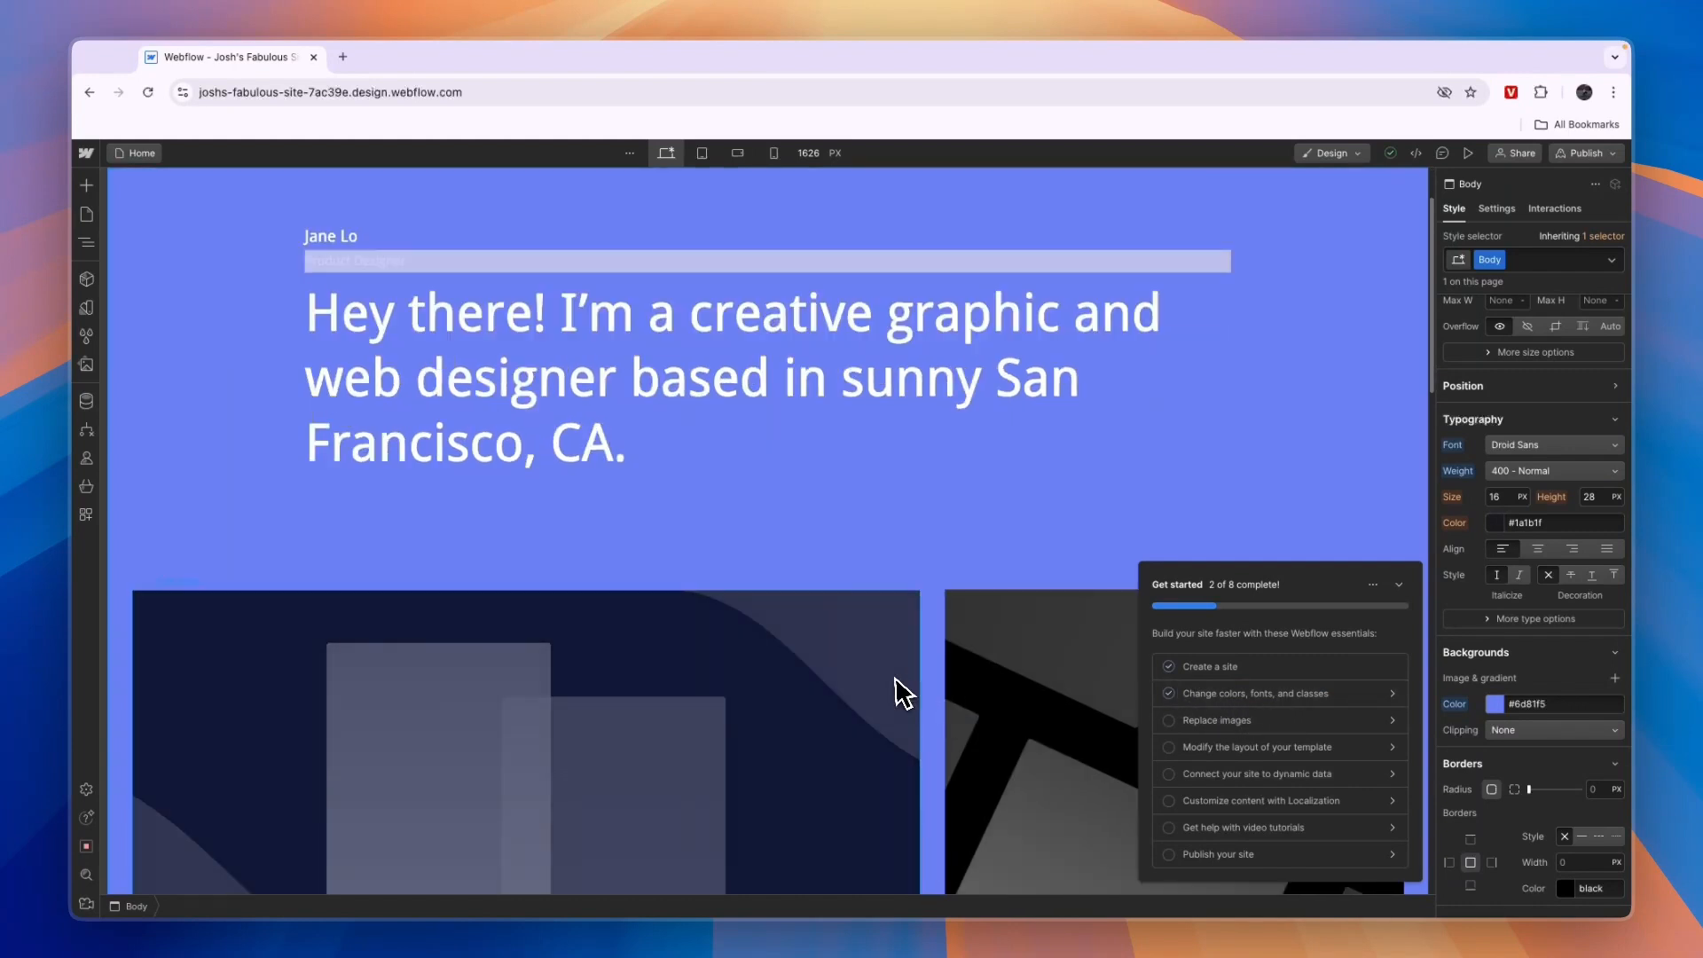
{"action": "left_click", "coordinate": [1211, 722]}
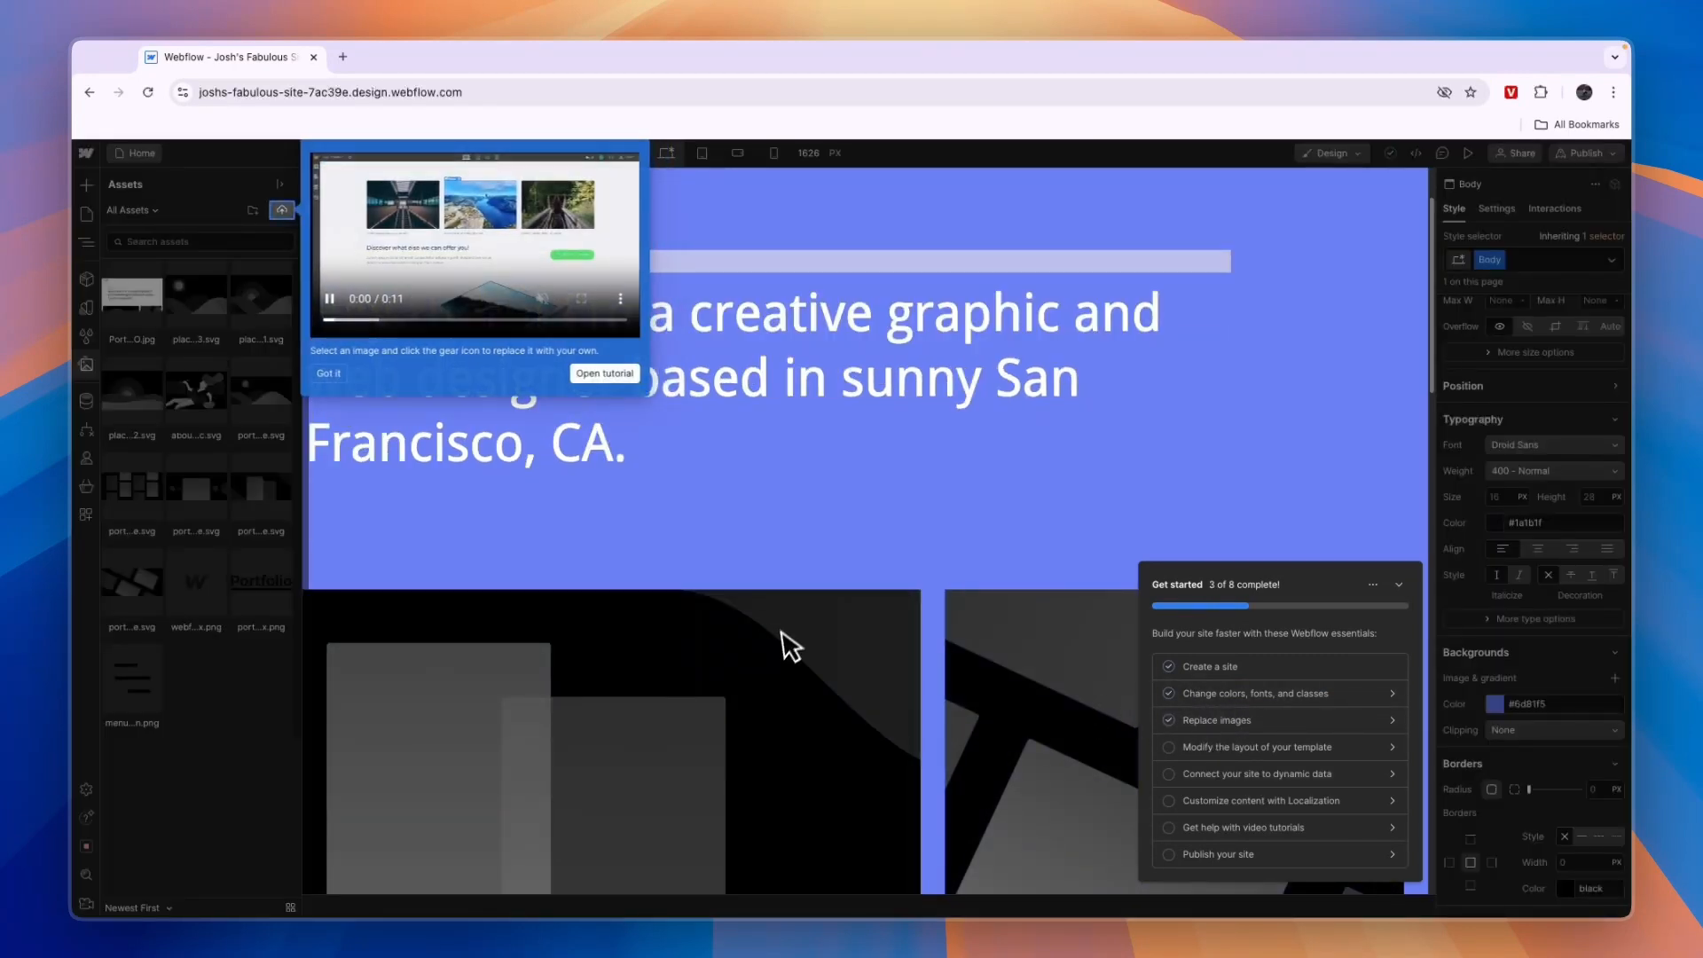
{"action": "left_click", "coordinate": [325, 373]}
{"action": "left_click", "coordinate": [1179, 720]}
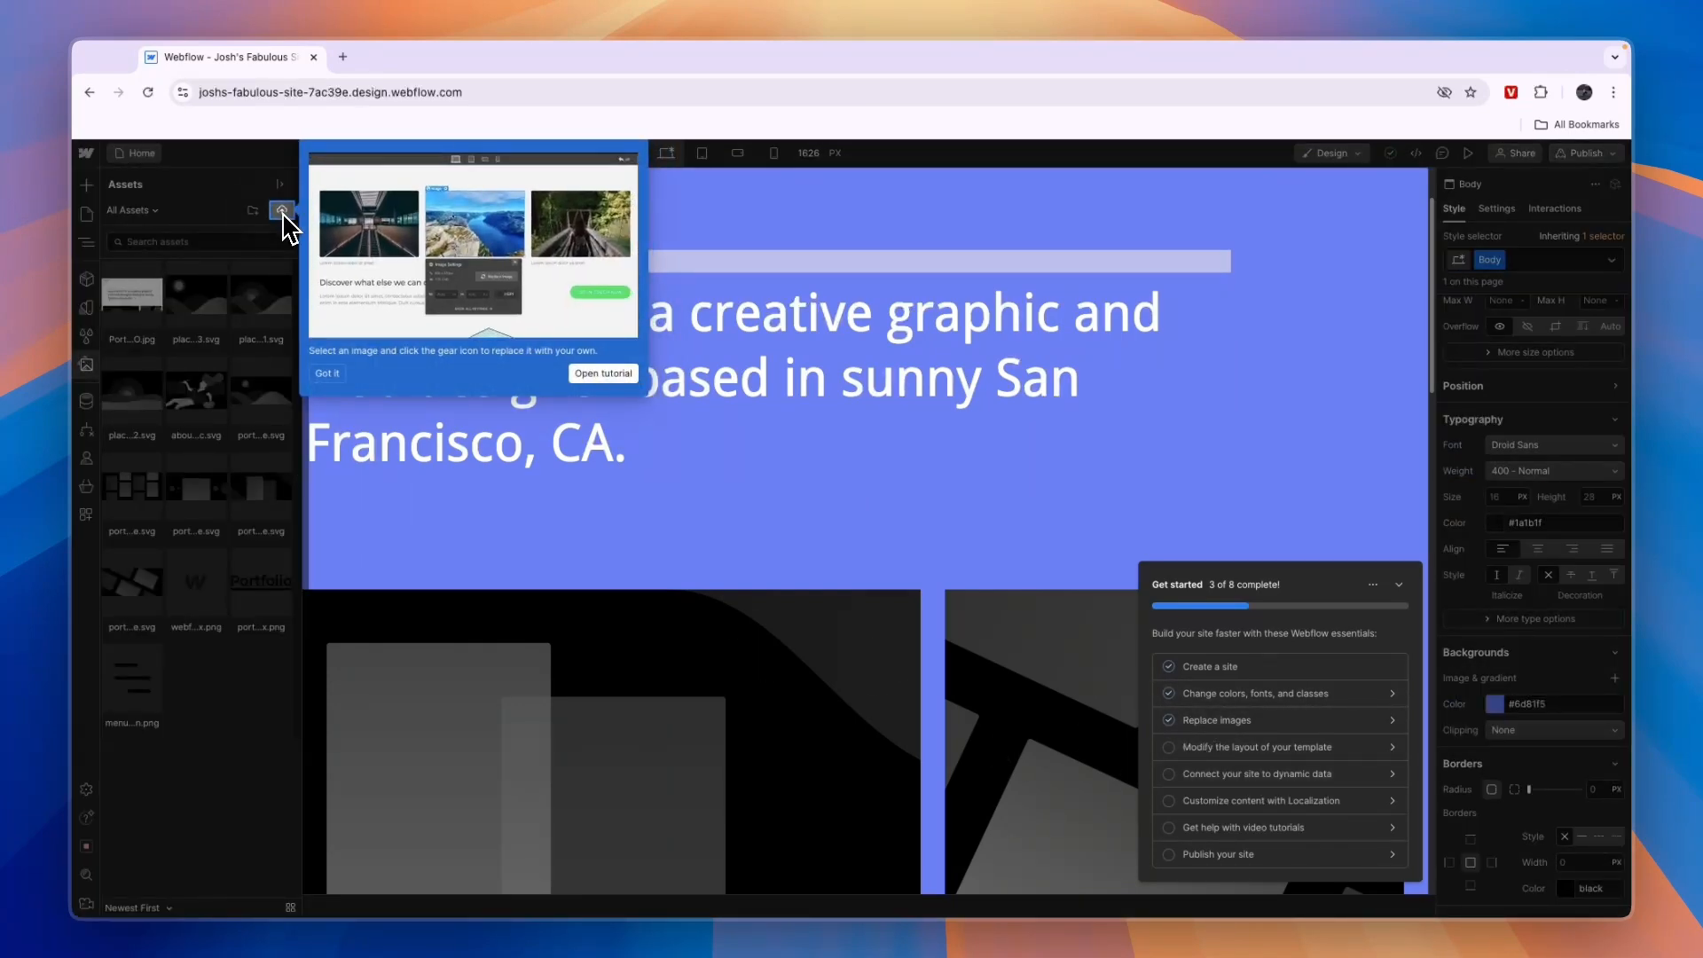
Upload the seven PNG files whose names begin with BUSINESS from Downloads to the site's assets, and dismiss the image tip
{"action": "left_click", "coordinate": [280, 211]}
{"action": "scroll", "coordinate": [726, 525], "scroll_direction": "down", "scroll_amount": 10}
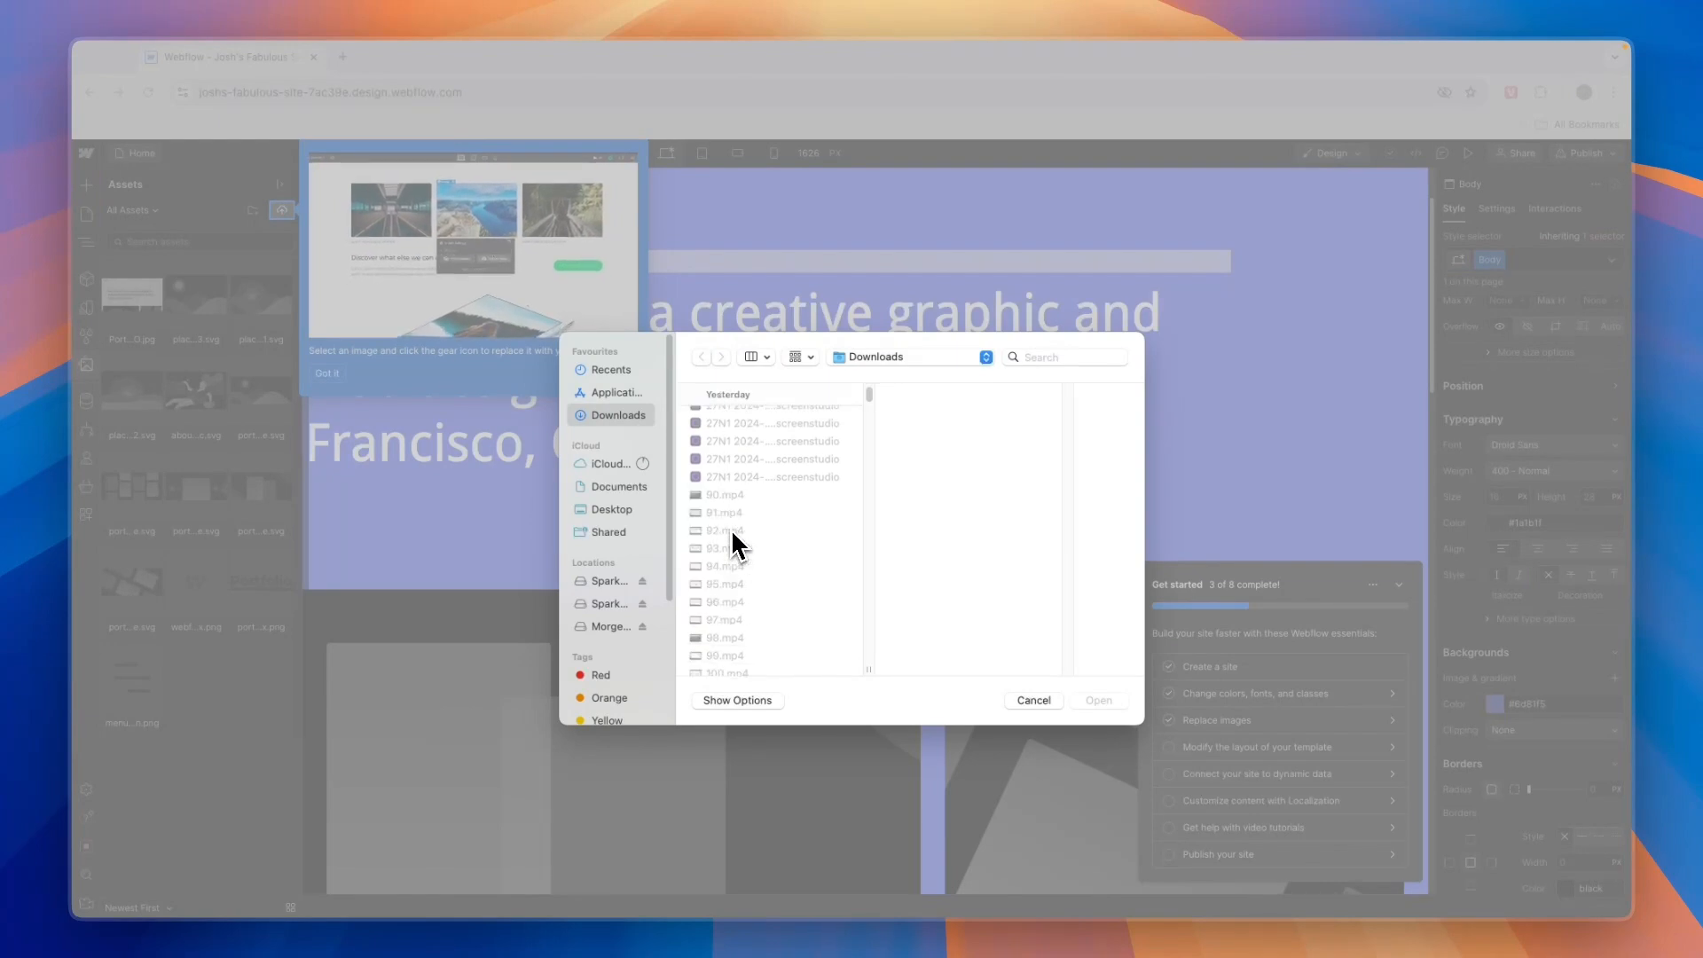
{"action": "left_click", "coordinate": [742, 446]}
{"action": "left_click", "coordinate": [748, 544], "text": "shift"}
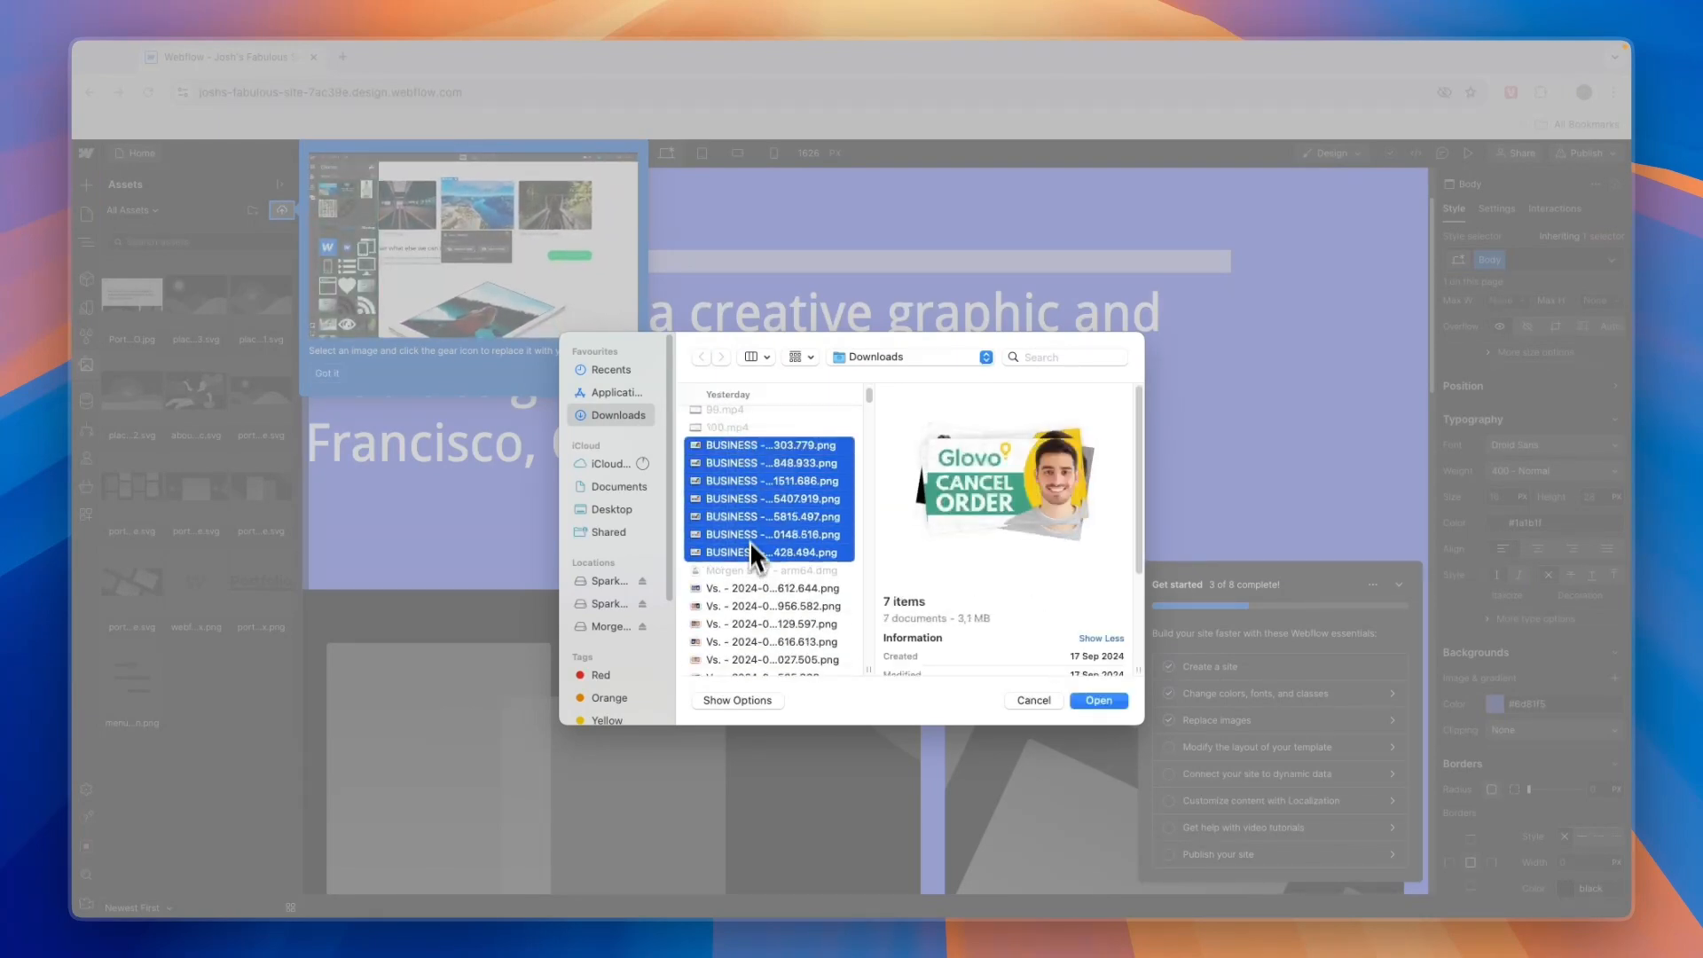
{"action": "key", "text": "Return"}
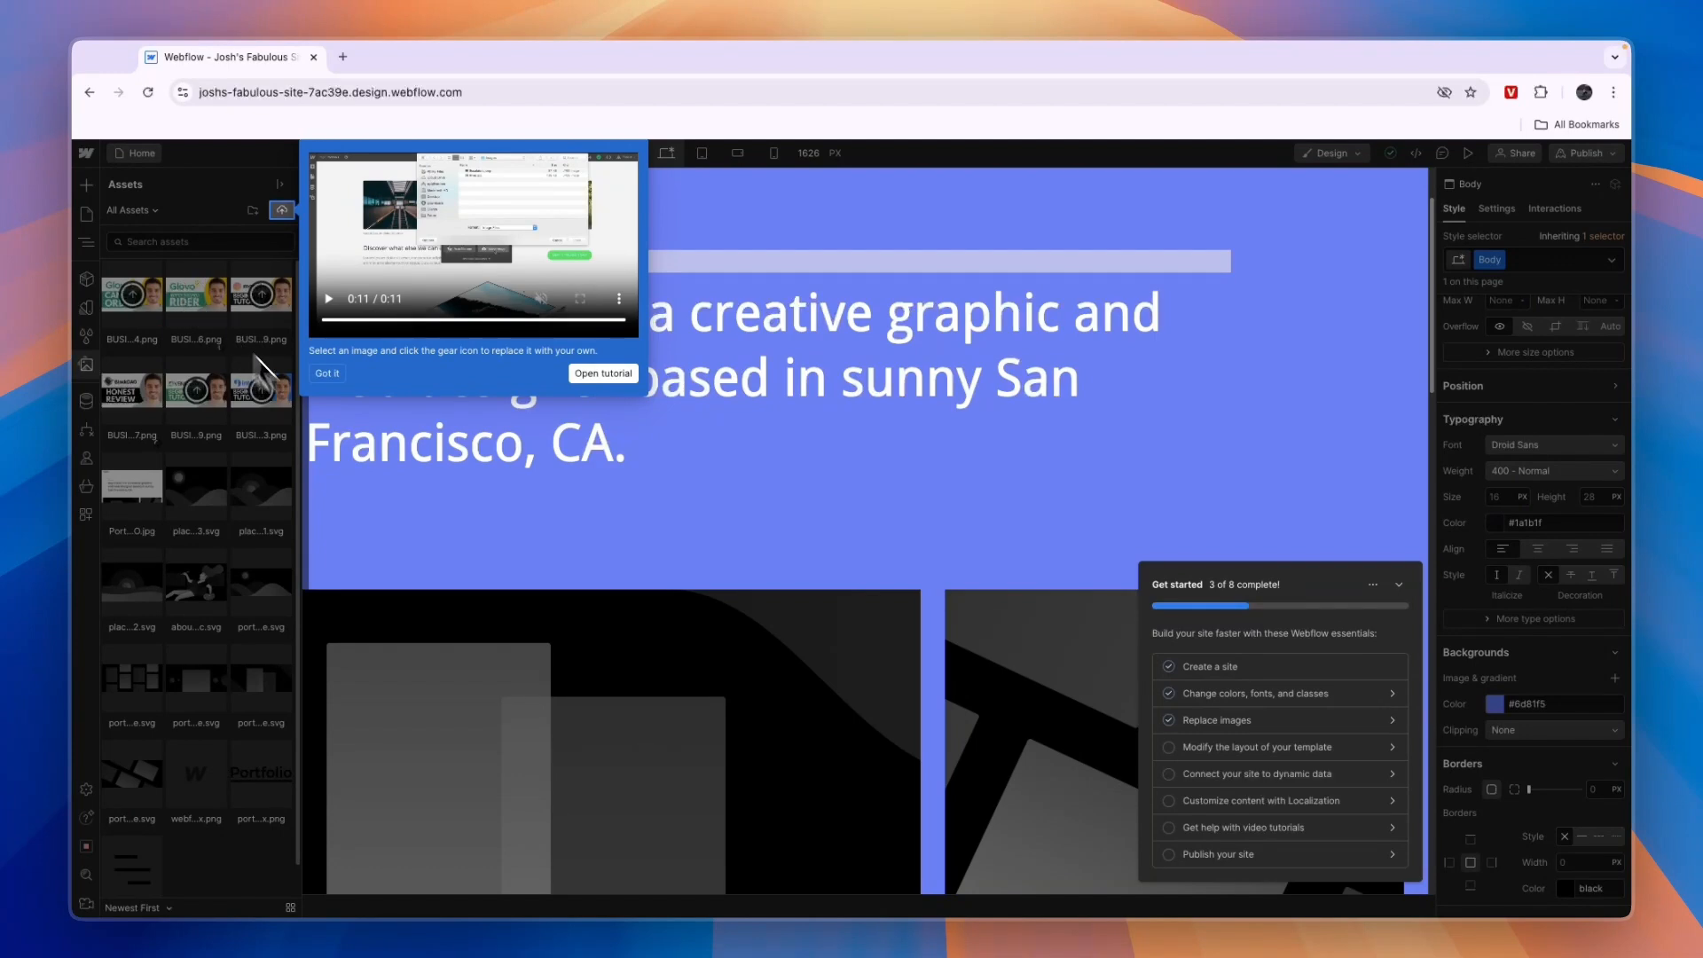
{"action": "left_click", "coordinate": [328, 374]}
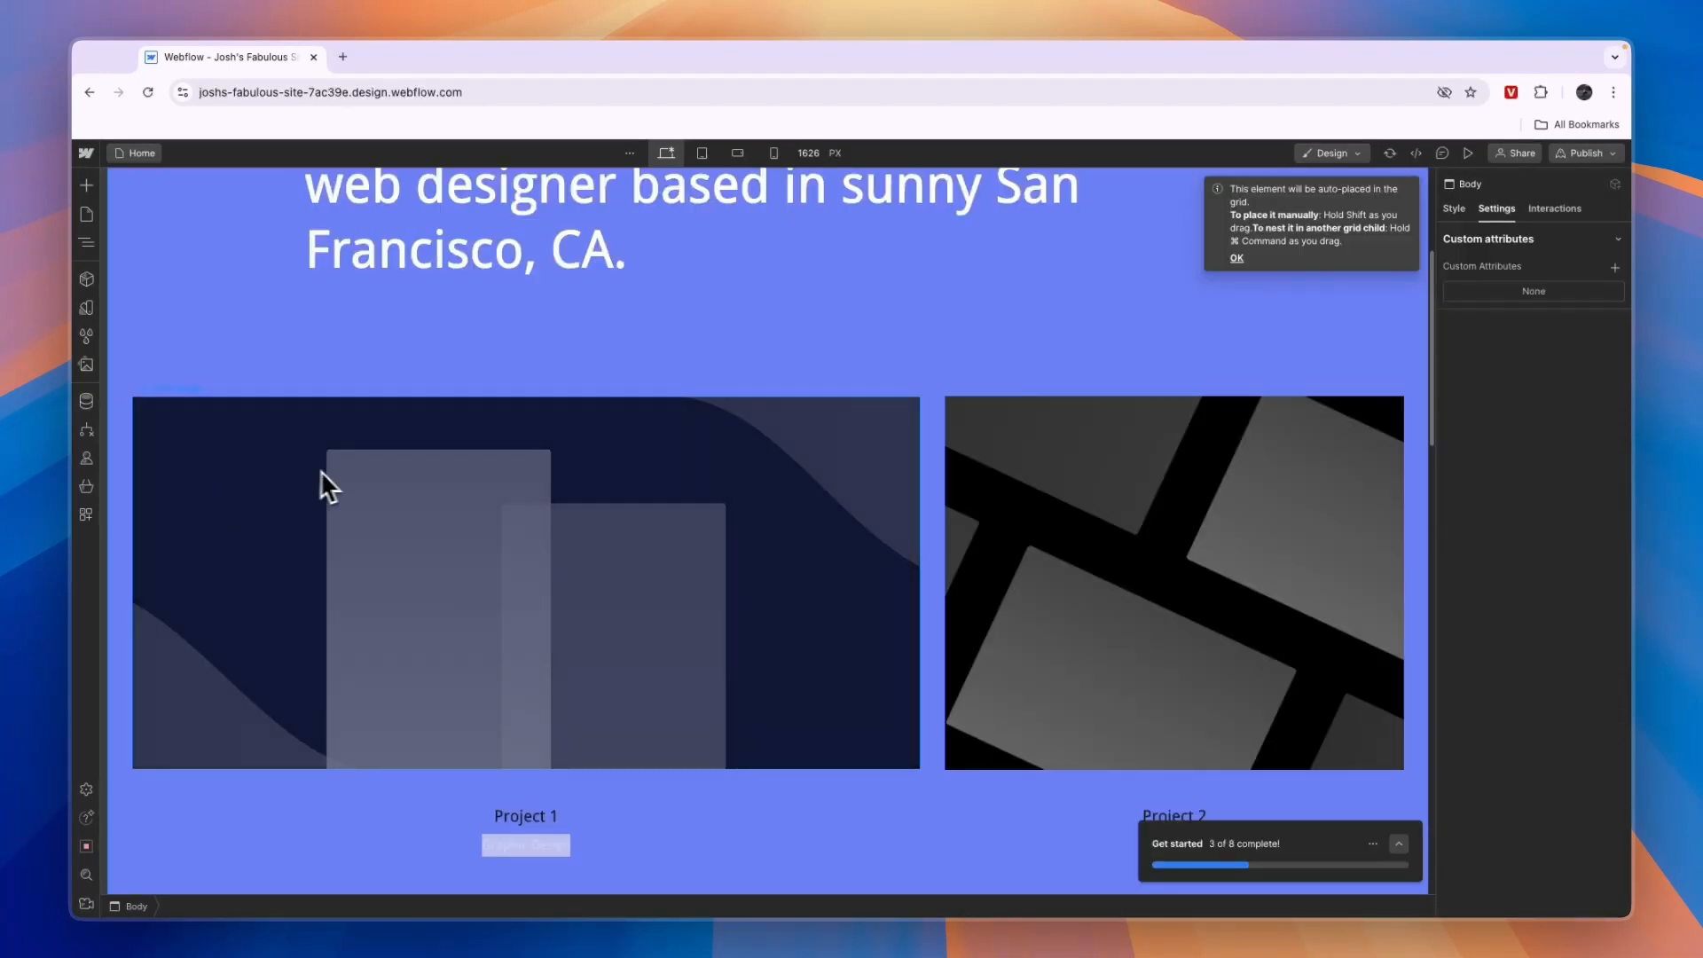
Add the UpHex image to the works grid and place the interact Beginner's Tutorial image in the Project 4 picture block
{"action": "scroll", "coordinate": [975, 550], "scroll_direction": "up", "scroll_amount": 4}
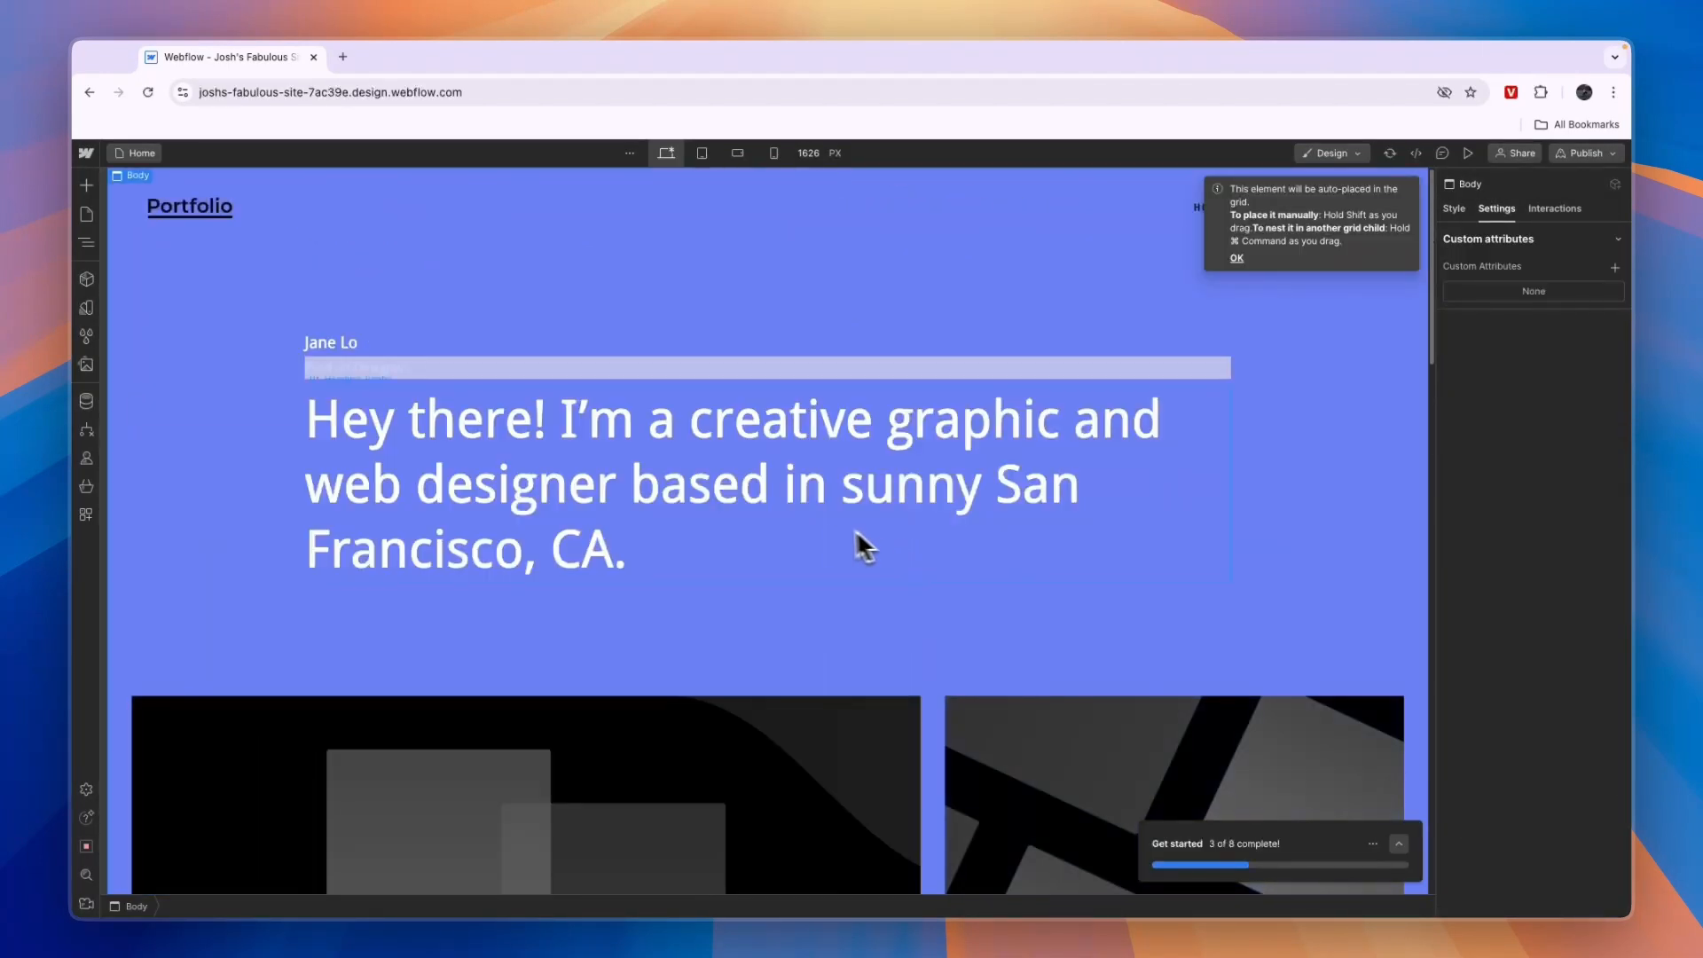
{"action": "scroll", "coordinate": [825, 577], "scroll_direction": "down", "scroll_amount": 9}
{"action": "scroll", "coordinate": [754, 604], "scroll_direction": "down", "scroll_amount": 2}
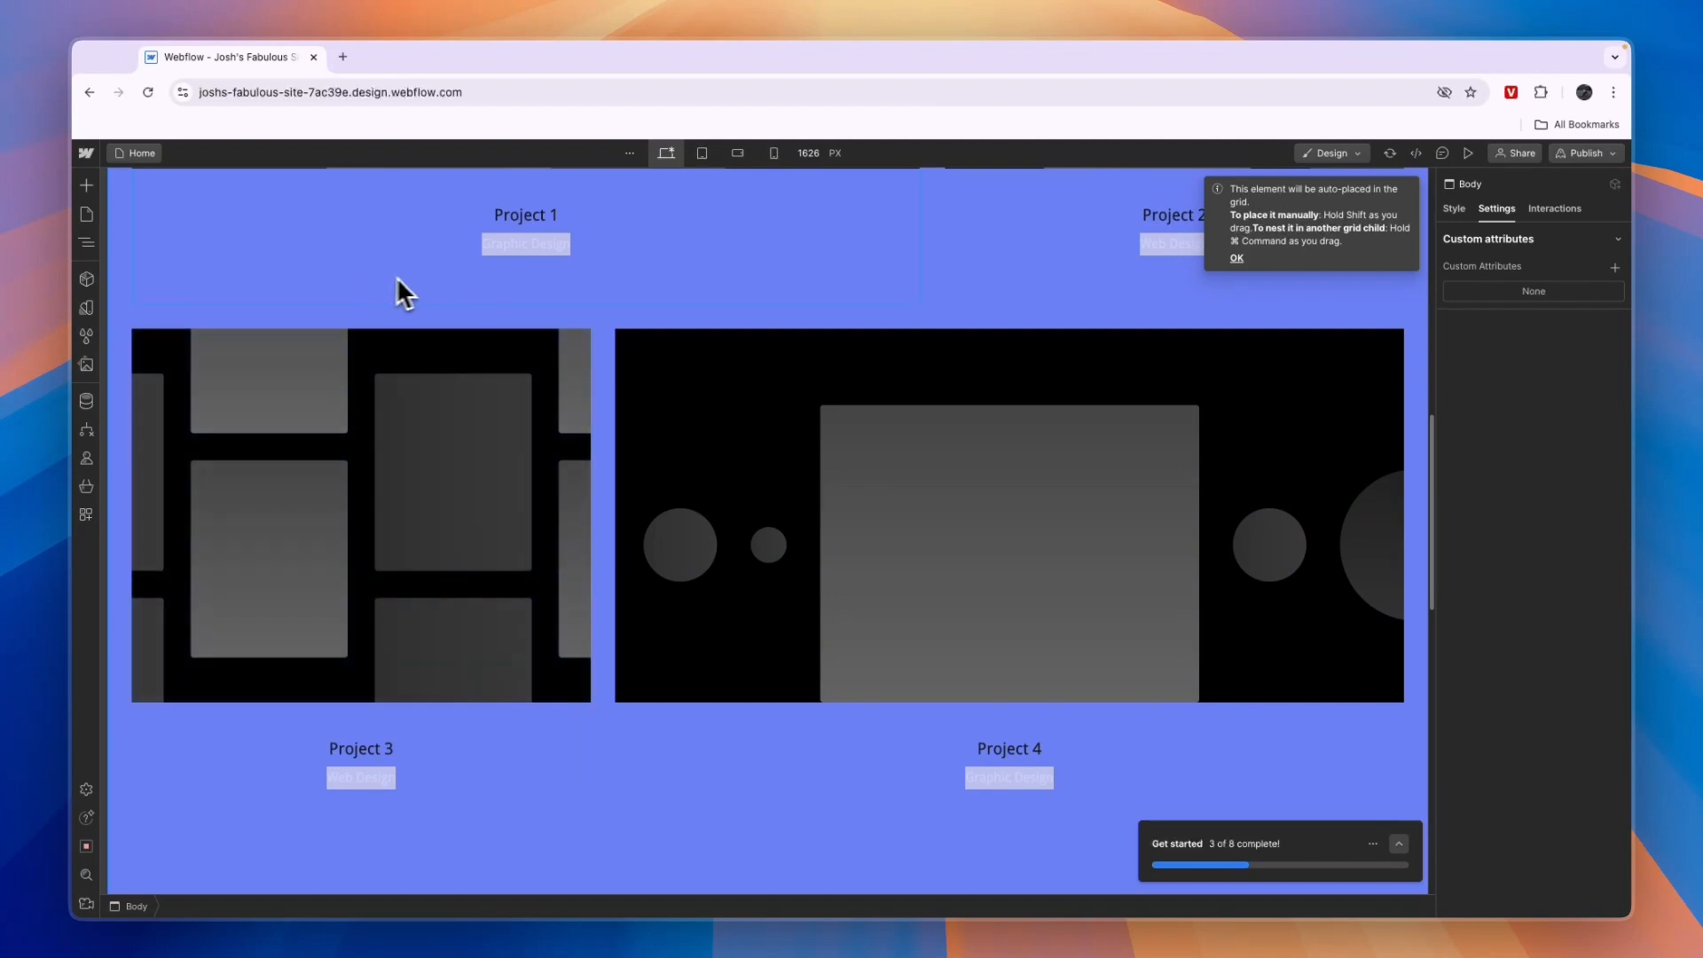
{"action": "left_click", "coordinate": [87, 368]}
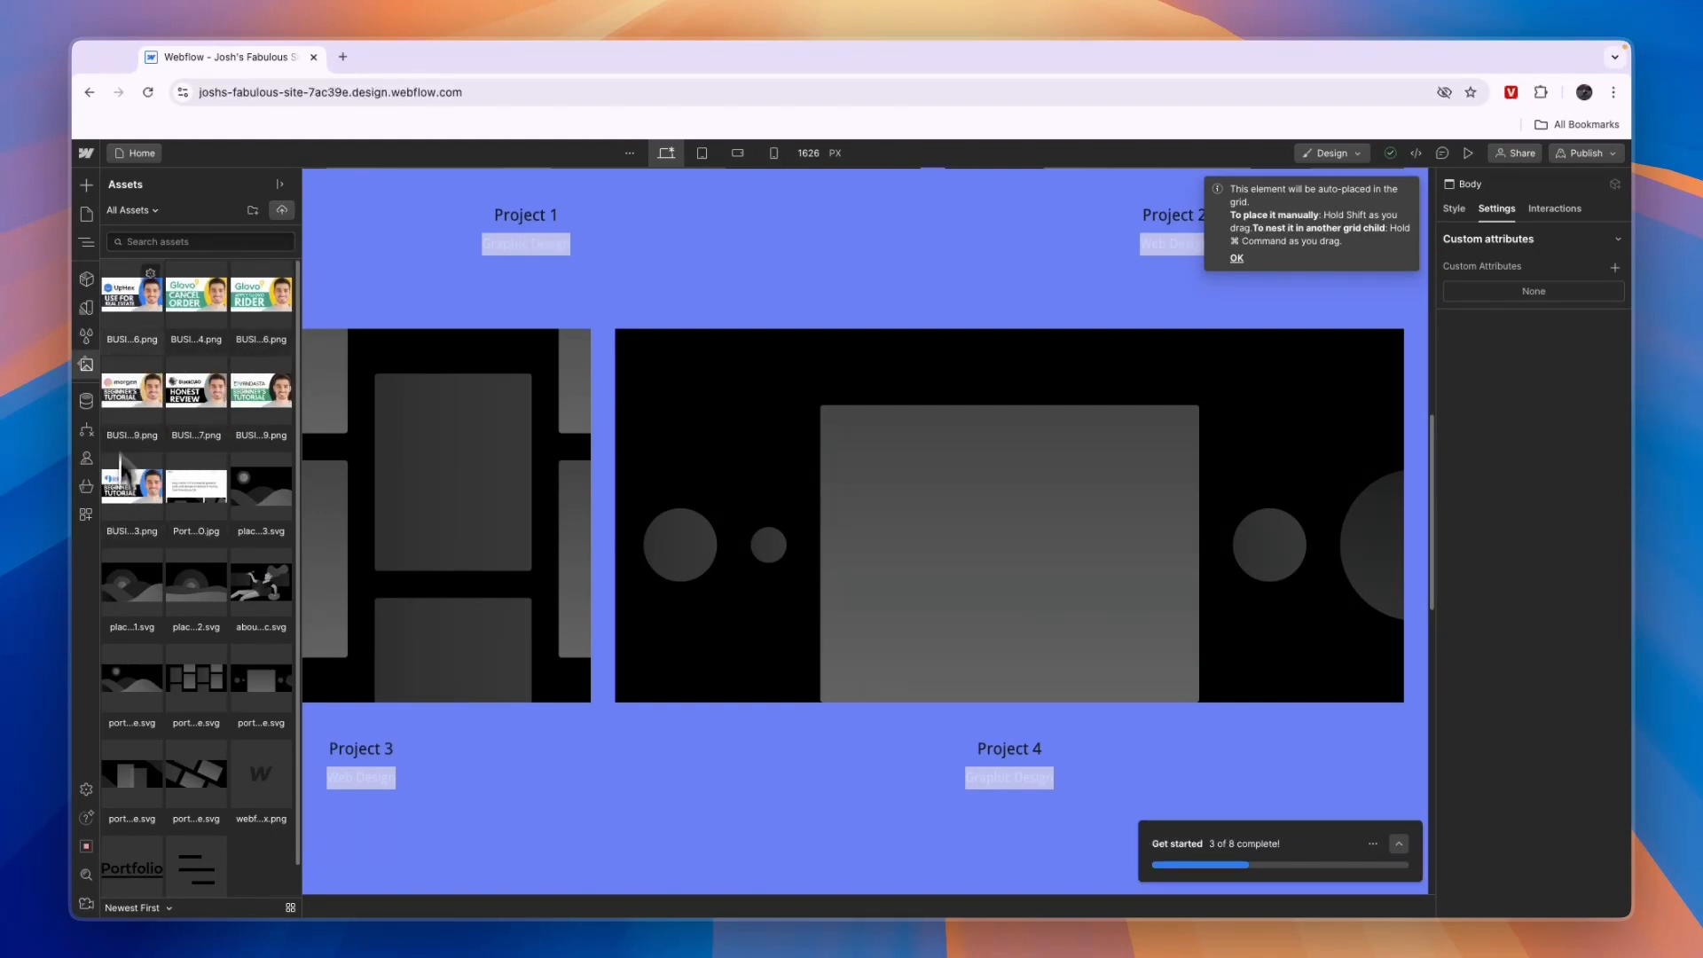
{"action": "left_click_drag", "start_coordinate": [119, 305], "coordinate": [1014, 477]}
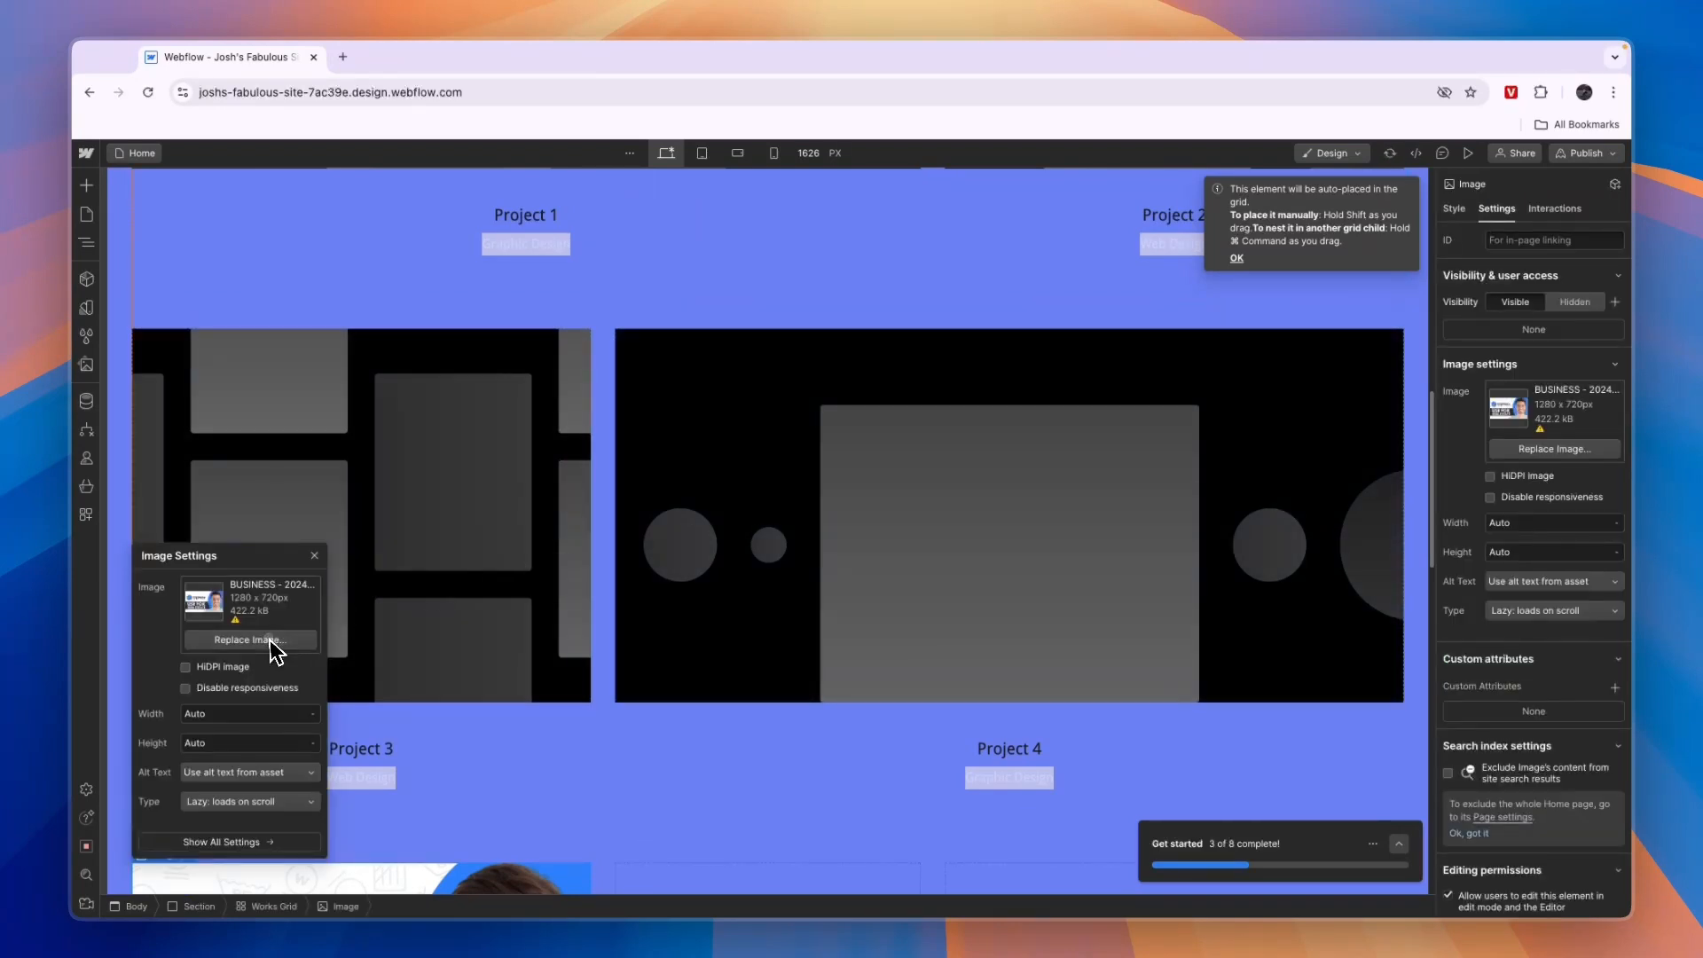
{"action": "left_click", "coordinate": [268, 640]}
{"action": "left_click", "coordinate": [132, 486]}
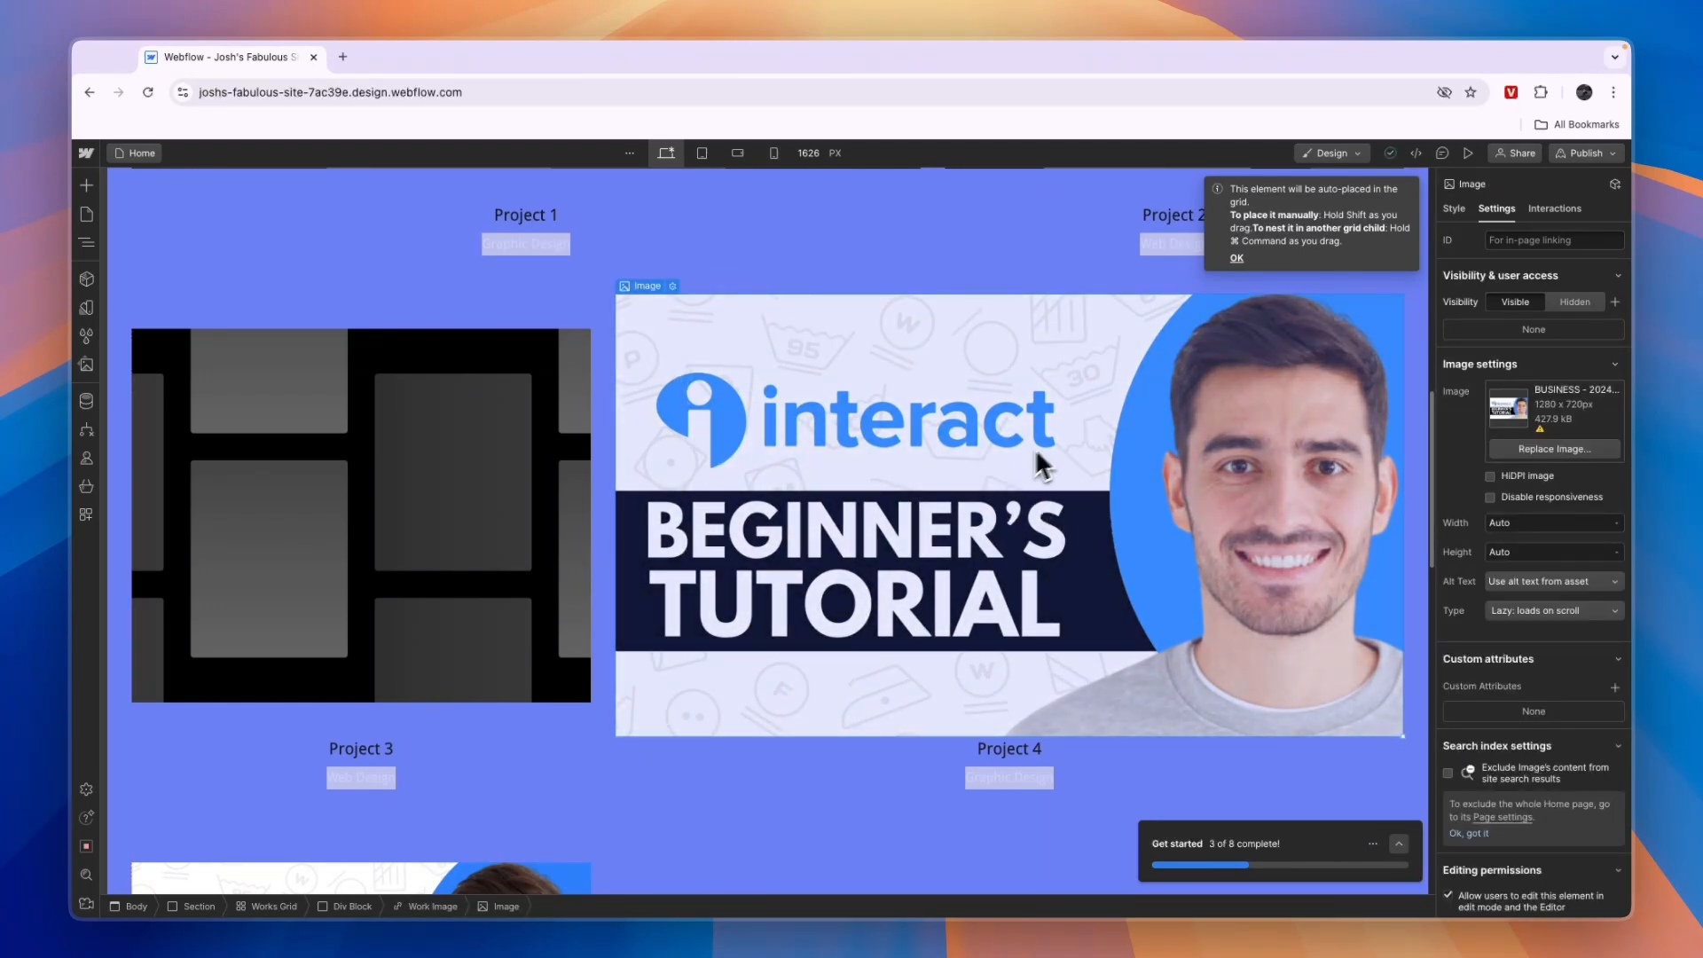
Try heights of 1000 and 800 px for the Project 4 interact image, and settle on 500 px
{"action": "left_click", "coordinate": [1455, 210]}
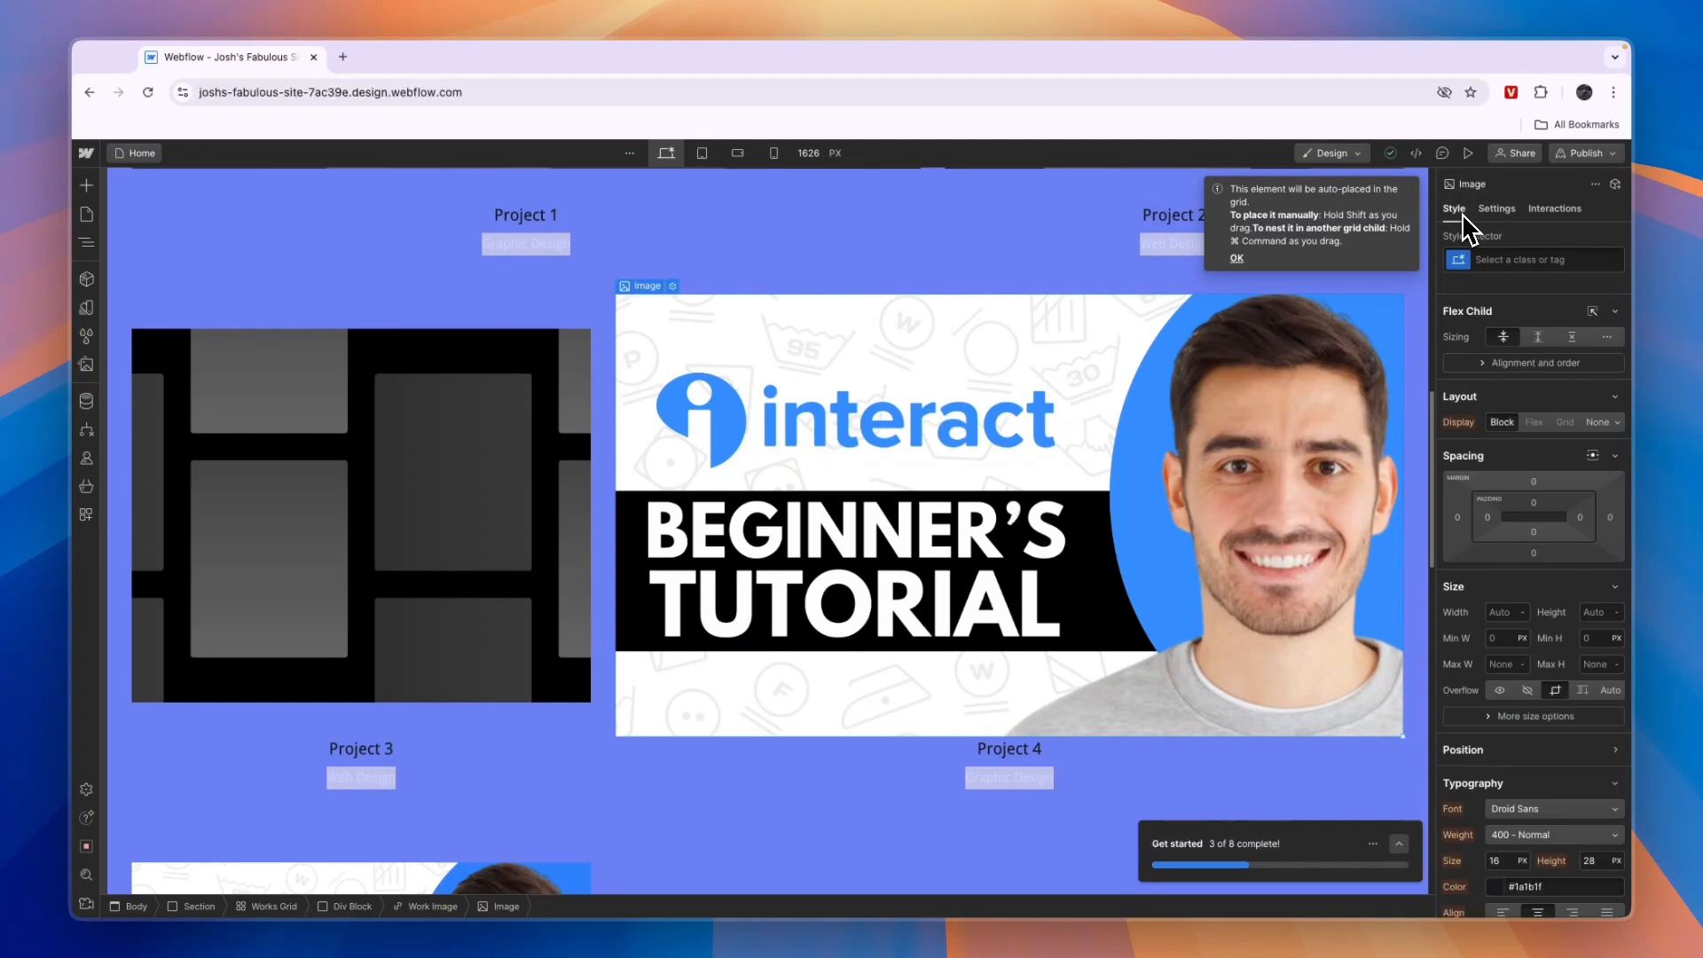
{"action": "scroll", "coordinate": [1532, 620], "scroll_direction": "down", "scroll_amount": 2}
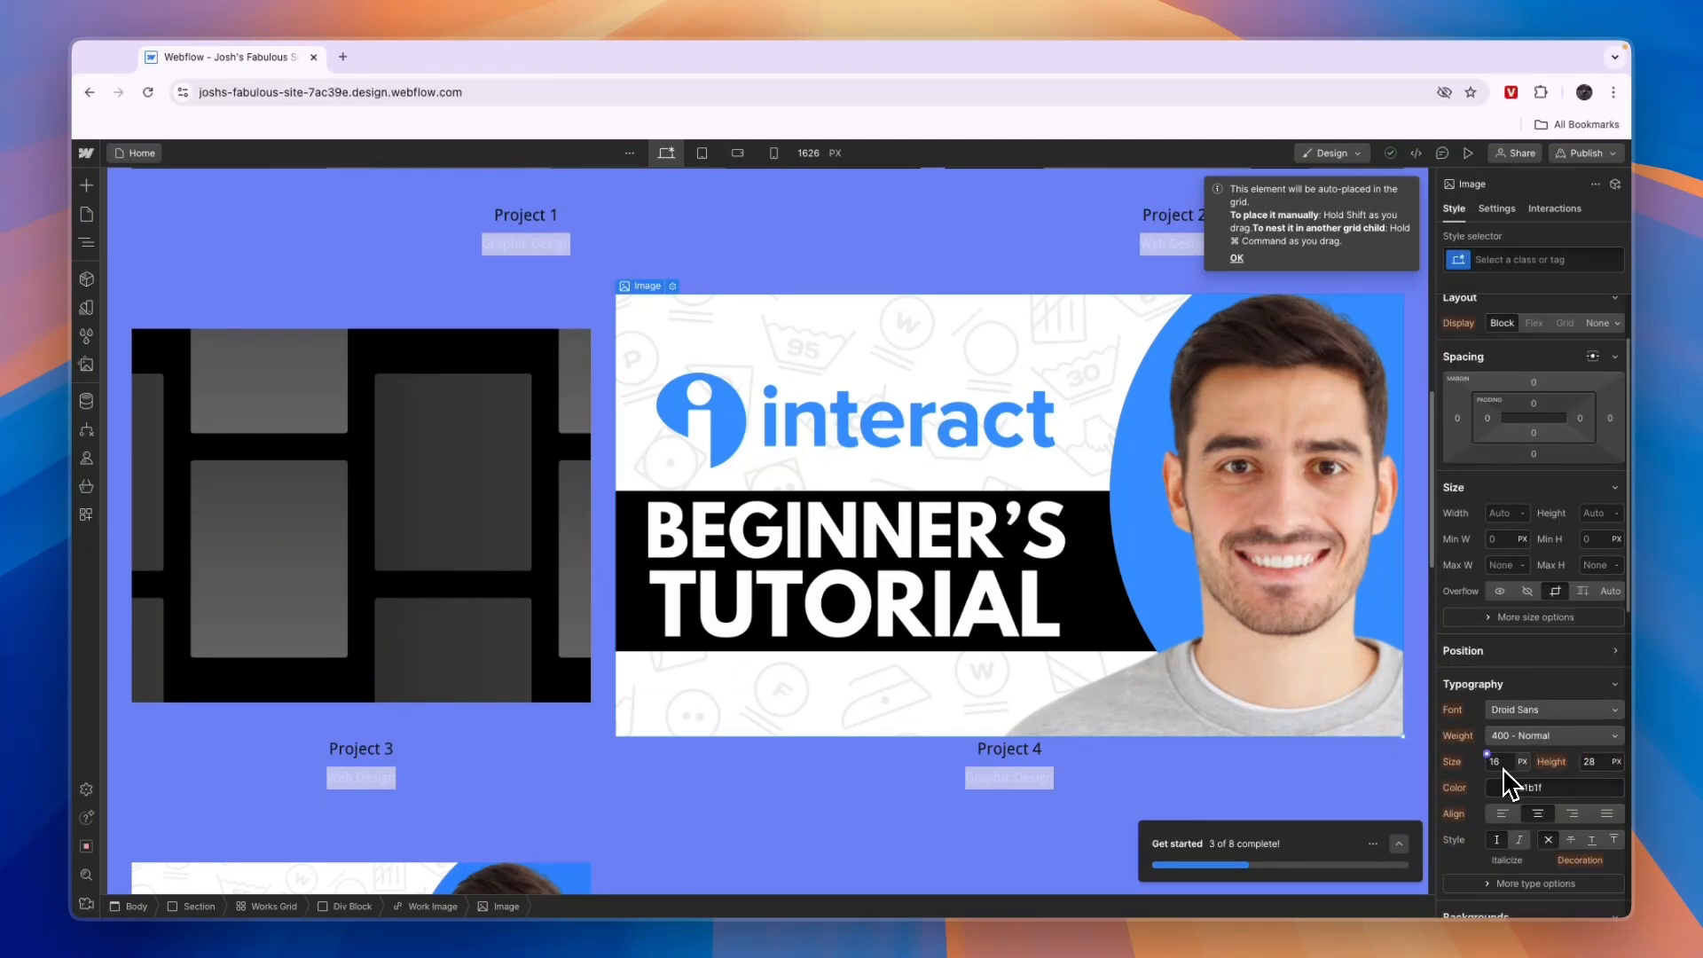
{"action": "scroll", "coordinate": [1529, 767], "scroll_direction": "down", "scroll_amount": 2}
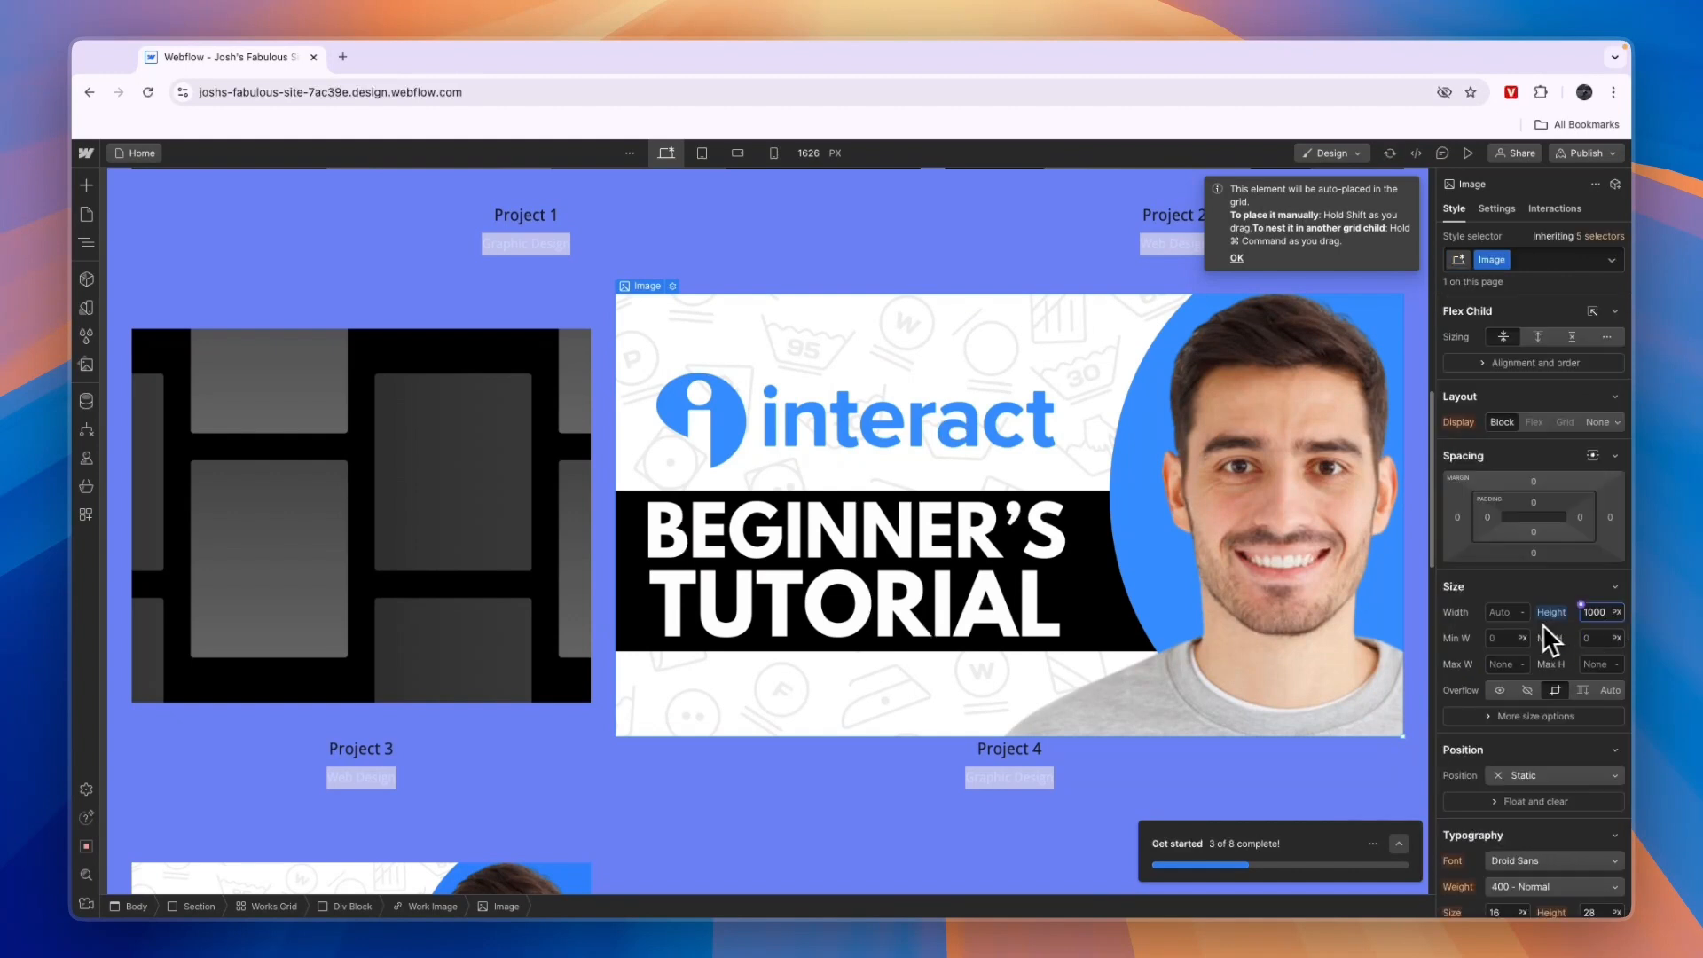
{"action": "left_click", "coordinate": [1476, 591]}
{"action": "left_click", "coordinate": [1593, 612]}
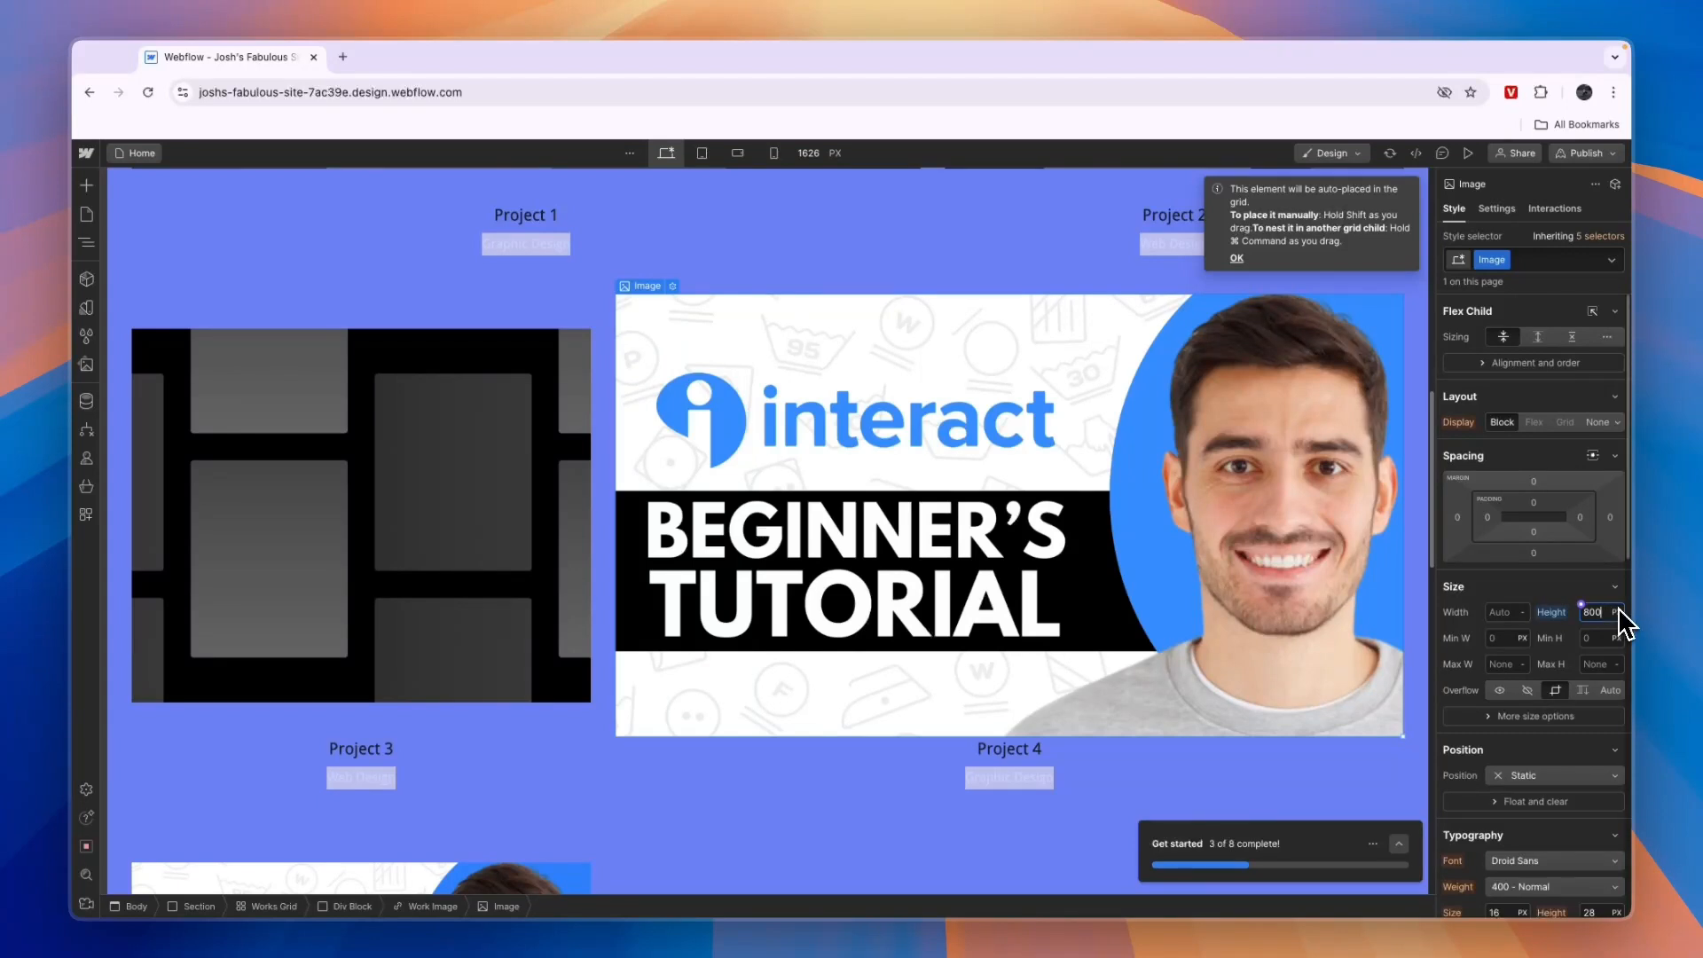
{"action": "left_click", "coordinate": [1554, 592]}
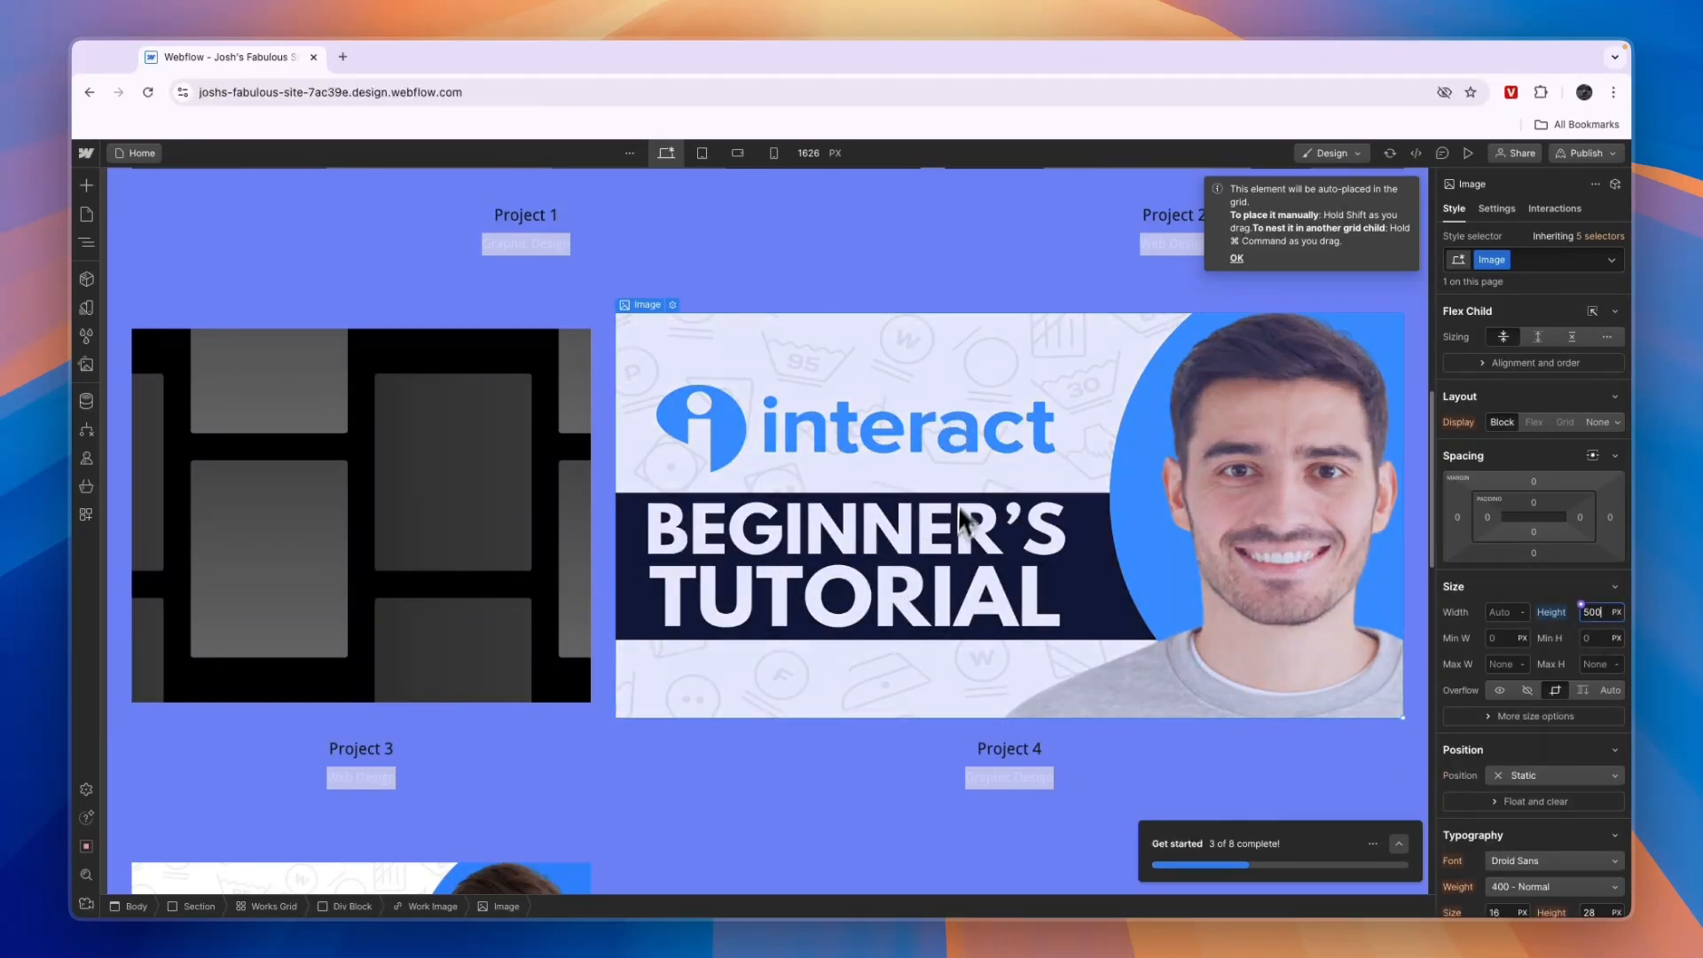
Set the interact image's overflow to scroll and its fit to Fill
{"action": "left_click", "coordinate": [1584, 691]}
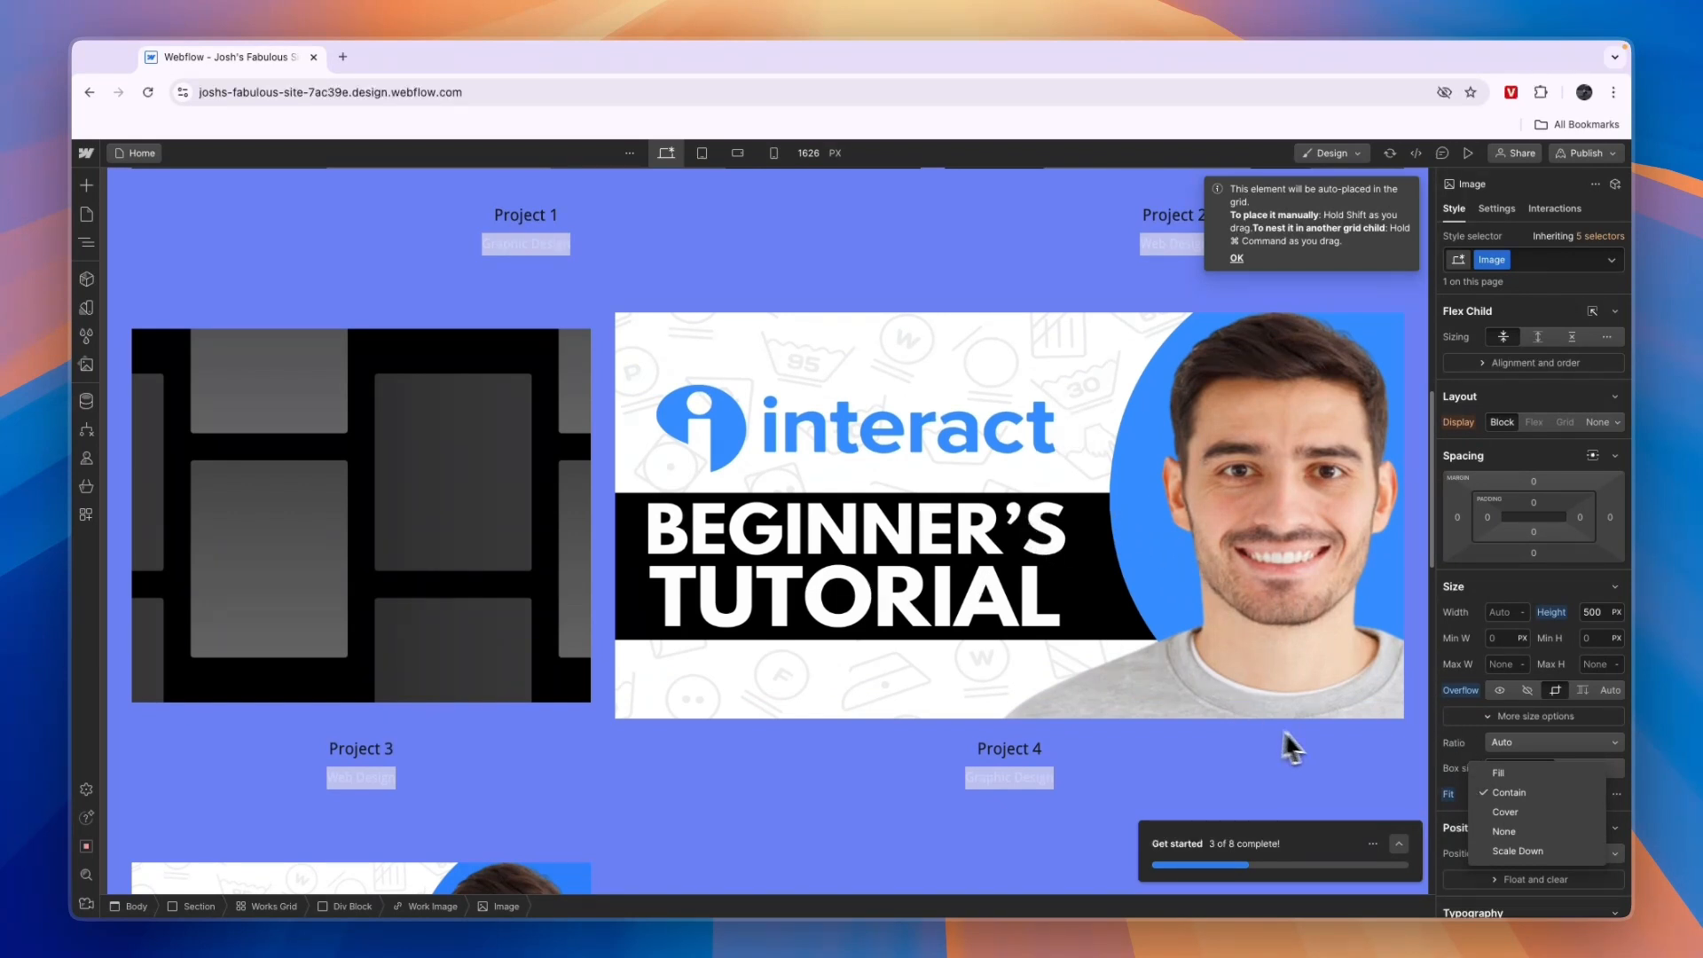
{"action": "left_click", "coordinate": [1472, 745]}
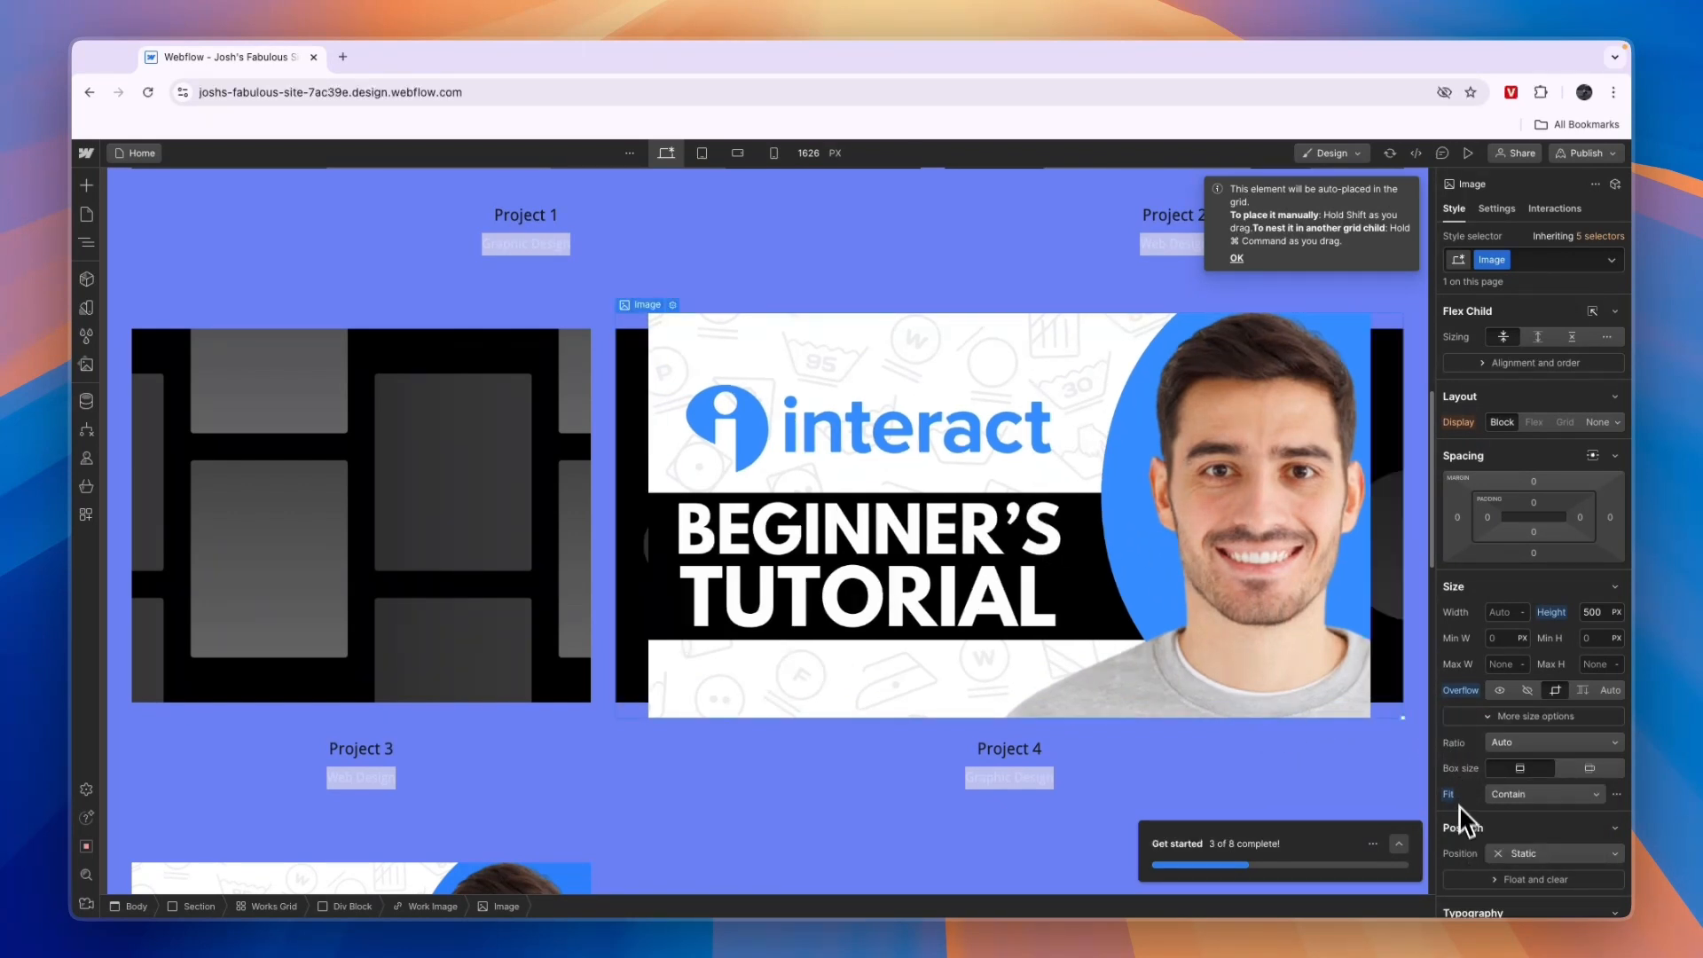
{"action": "left_click", "coordinate": [1499, 797]}
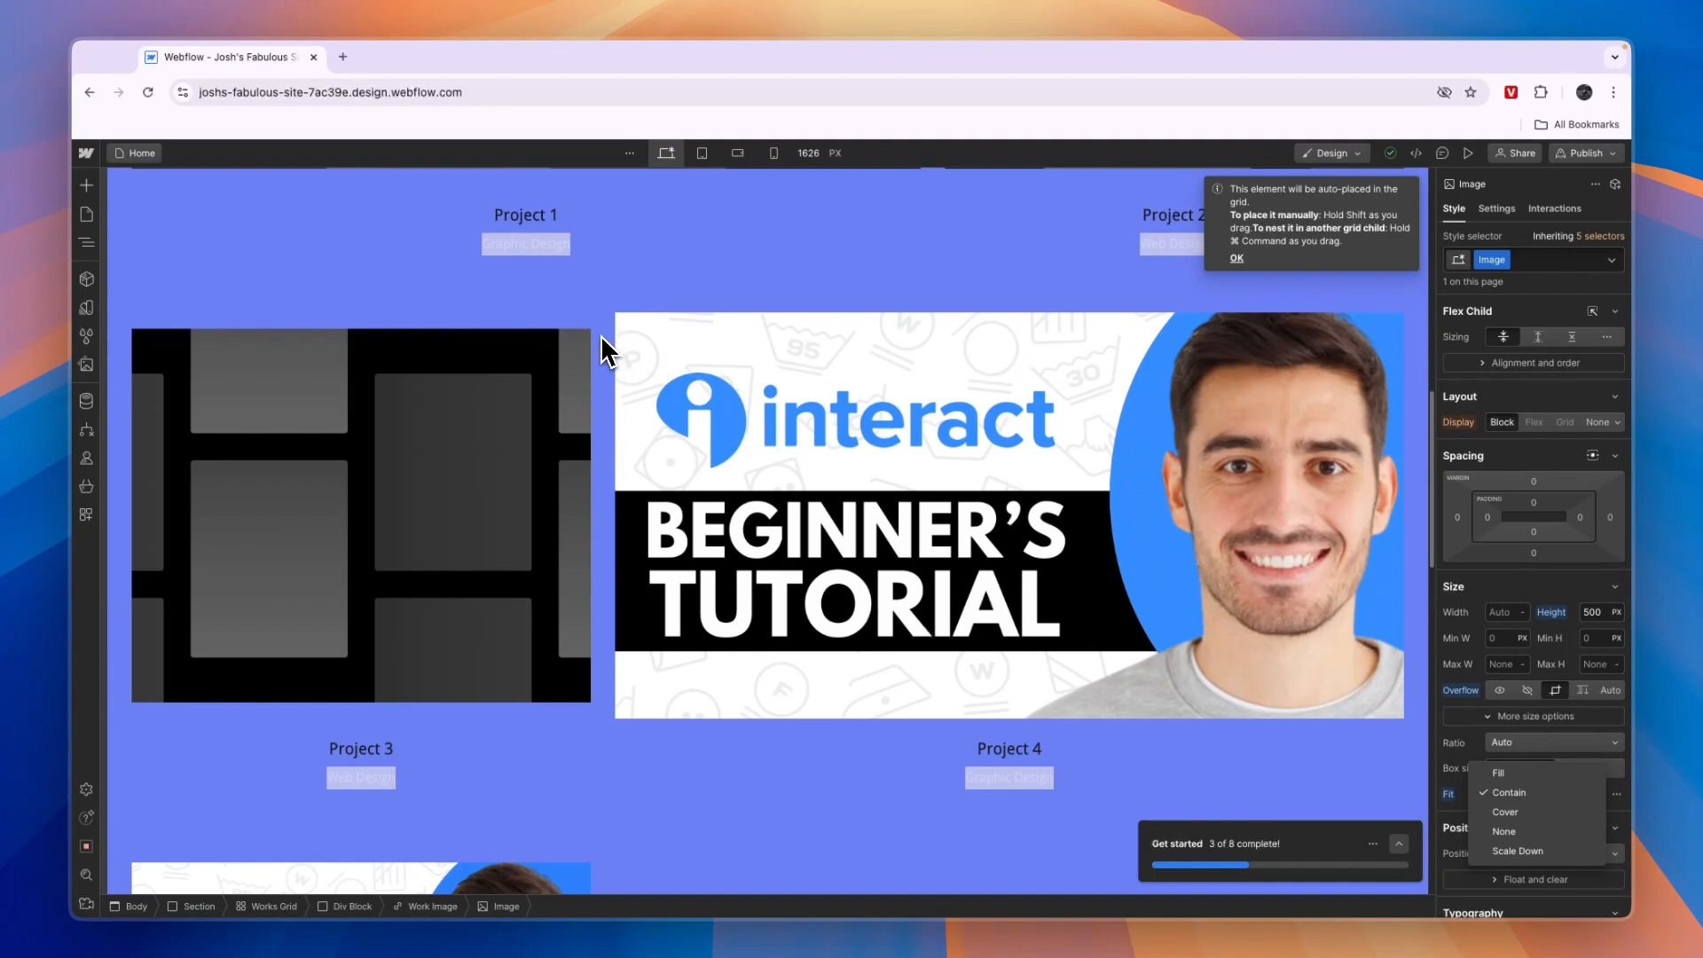
{"action": "left_click", "coordinate": [564, 470]}
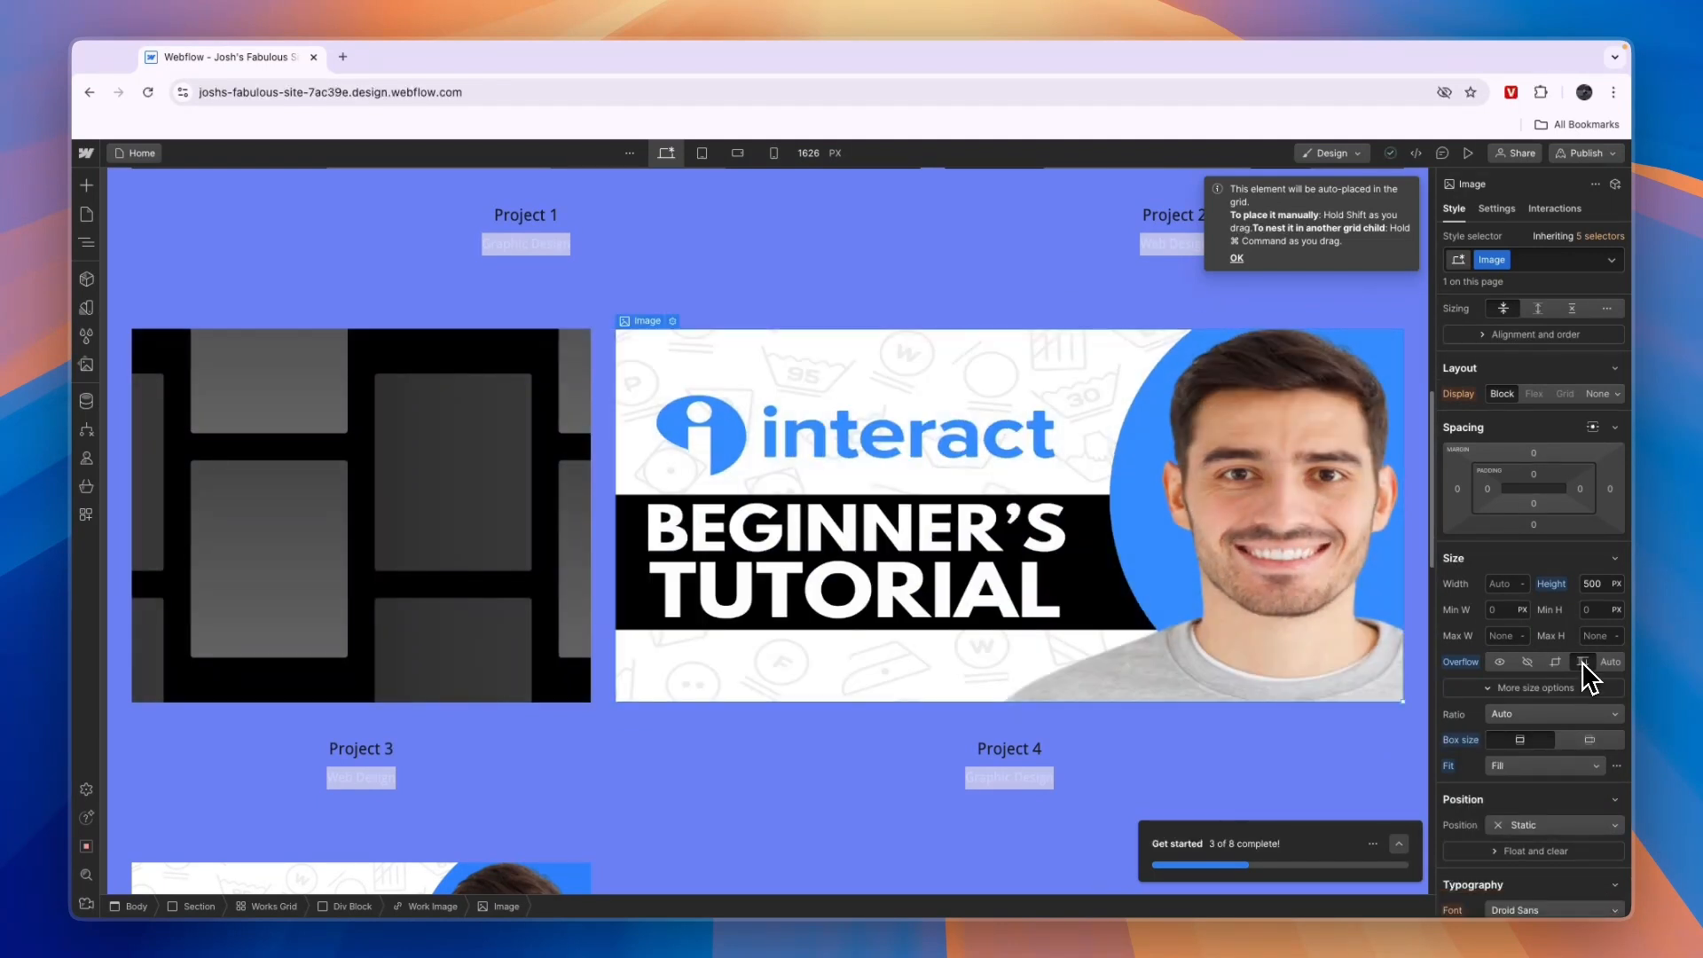
Try the Contain fit on the interact image, and set its fit to Scale Down
{"action": "left_click", "coordinate": [1528, 765]}
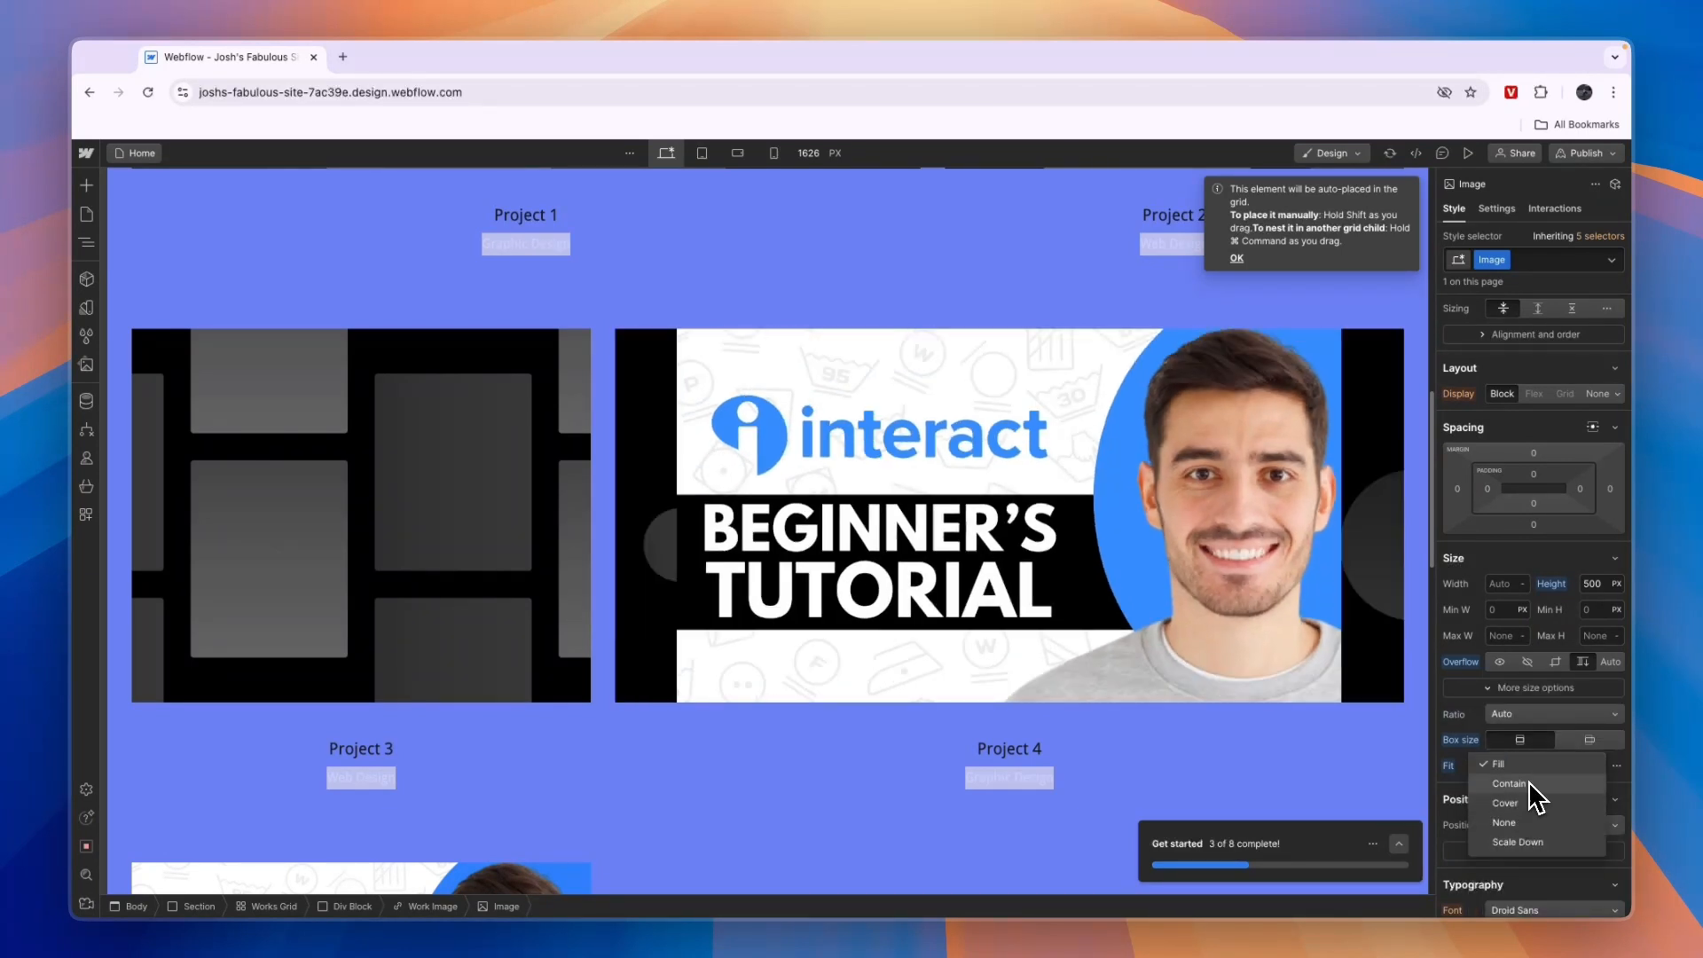
{"action": "left_click", "coordinate": [1529, 782]}
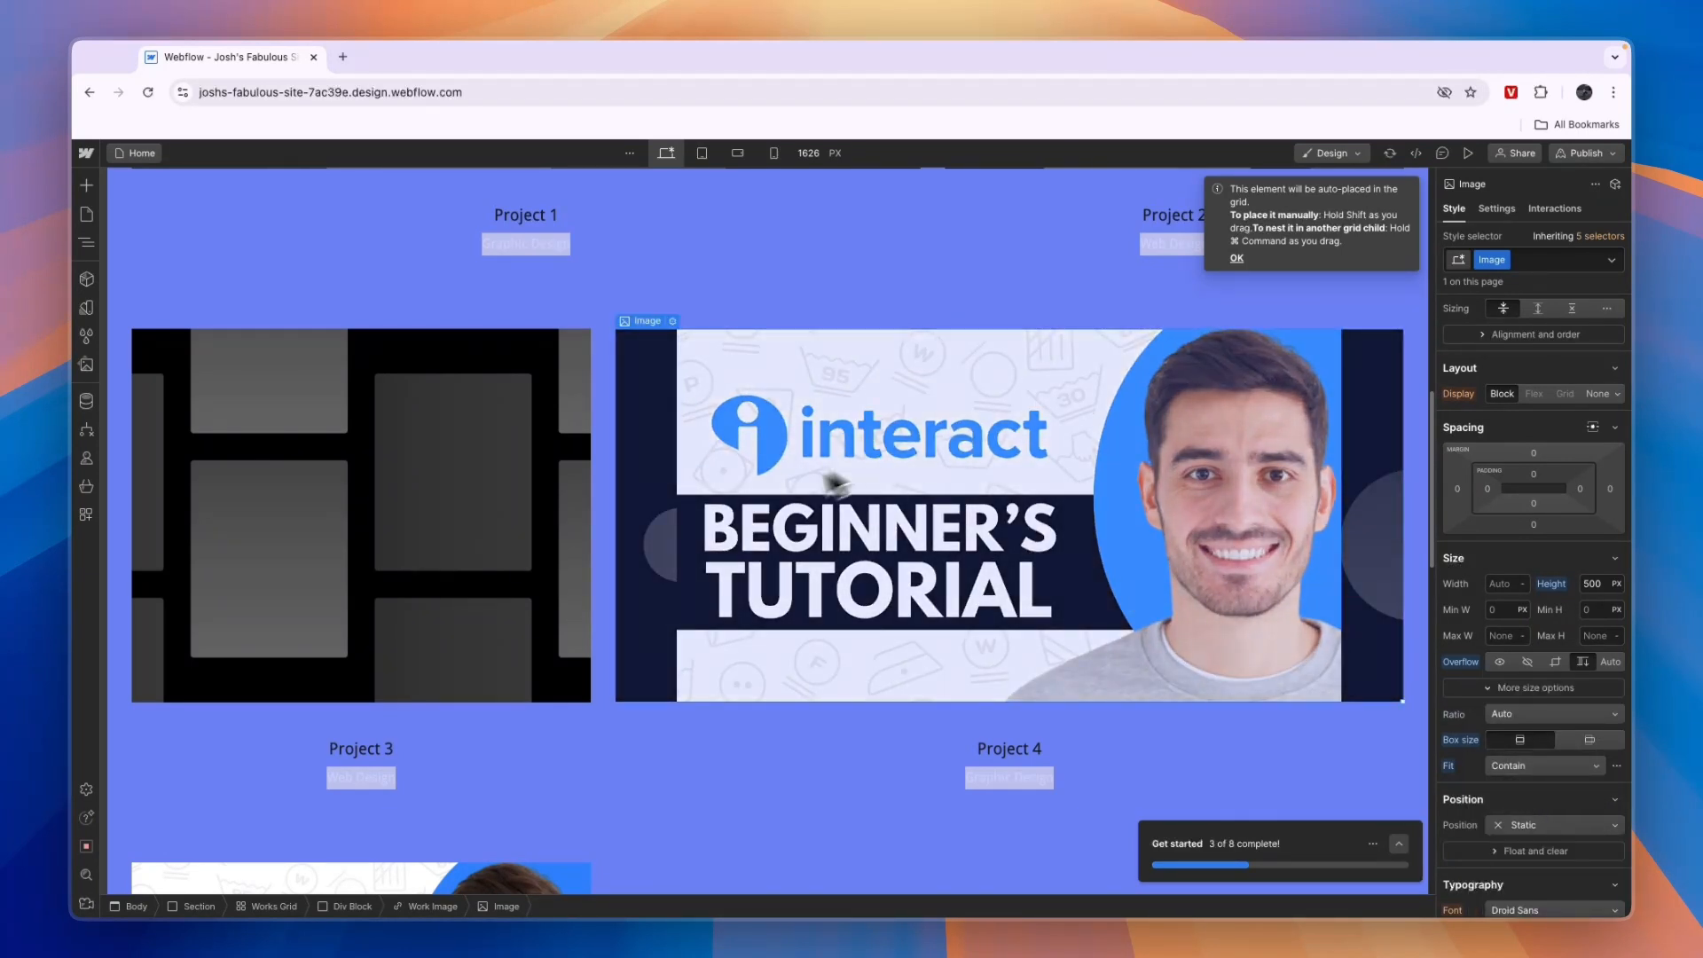
{"action": "left_click", "coordinate": [1539, 765]}
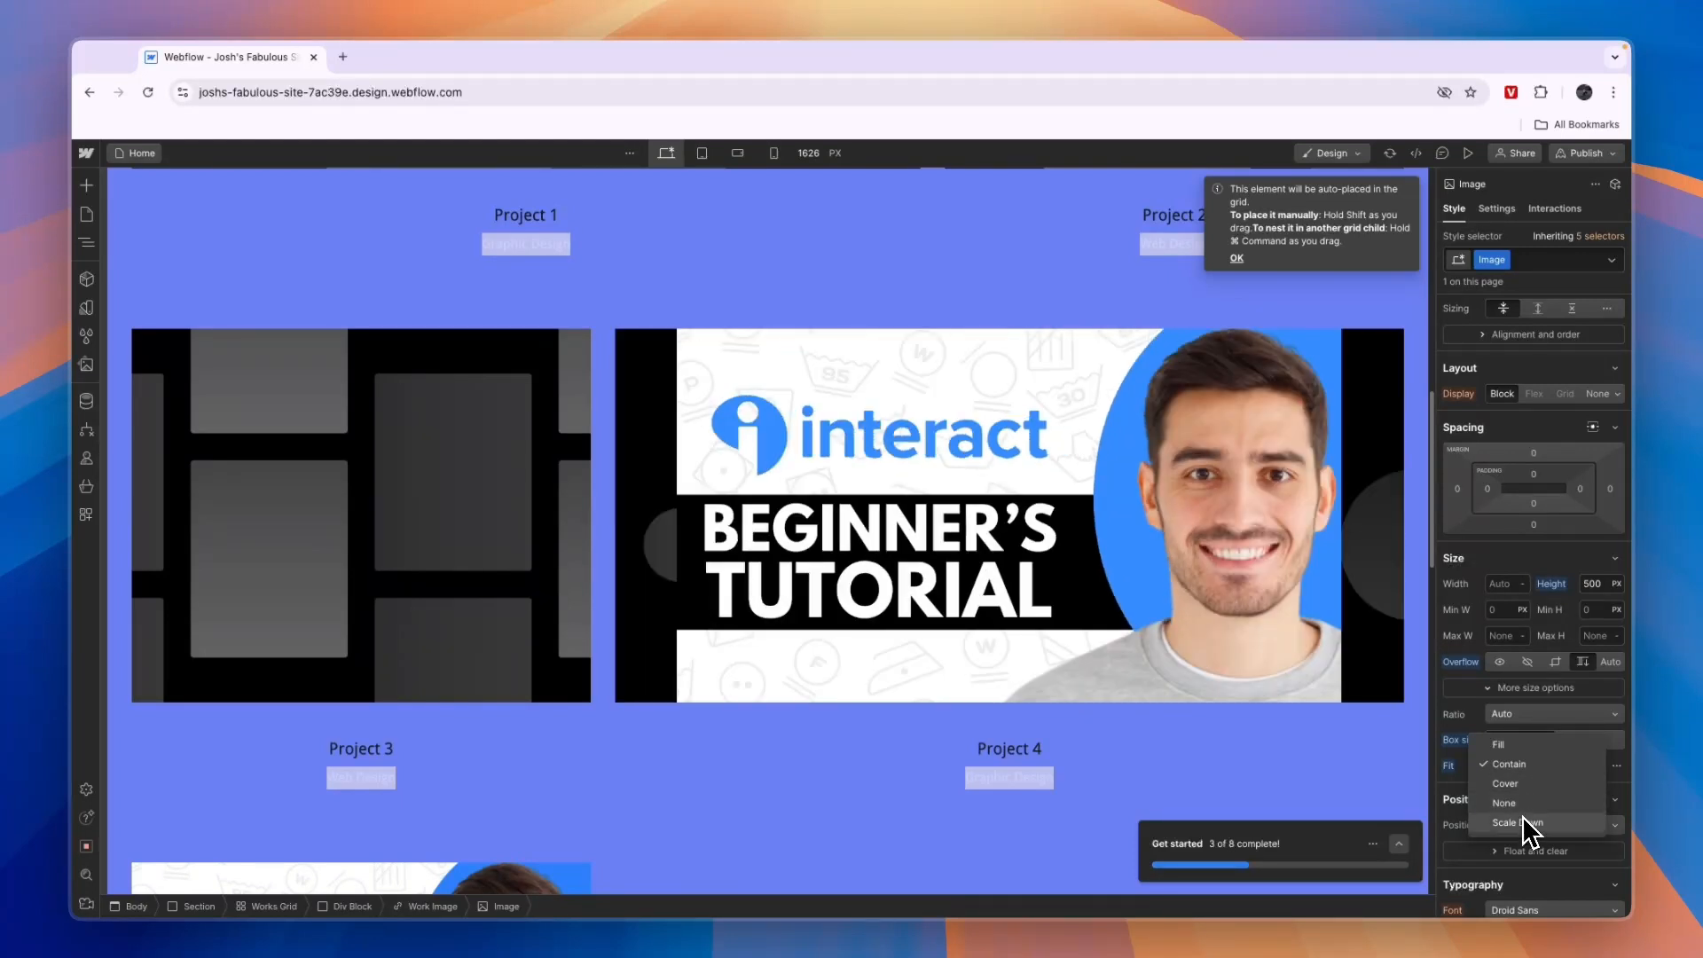
{"action": "left_click", "coordinate": [1519, 822]}
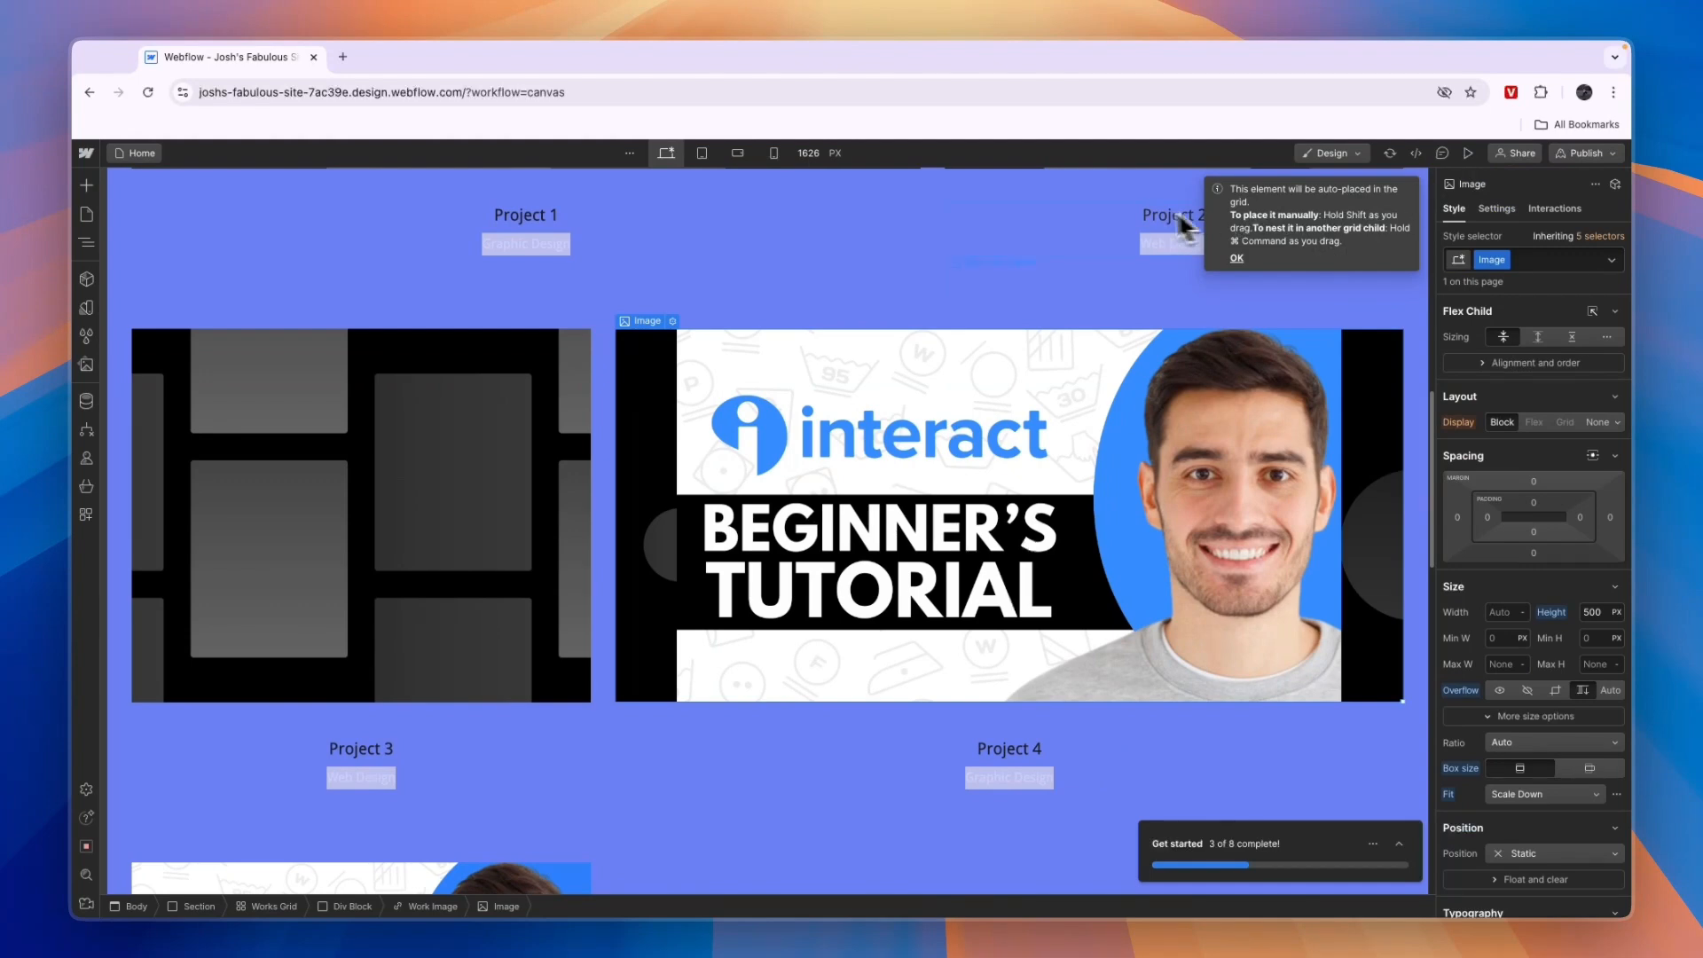
Preview the site at desktop width and check how the project images are displayed
{"action": "left_click", "coordinate": [1467, 152]}
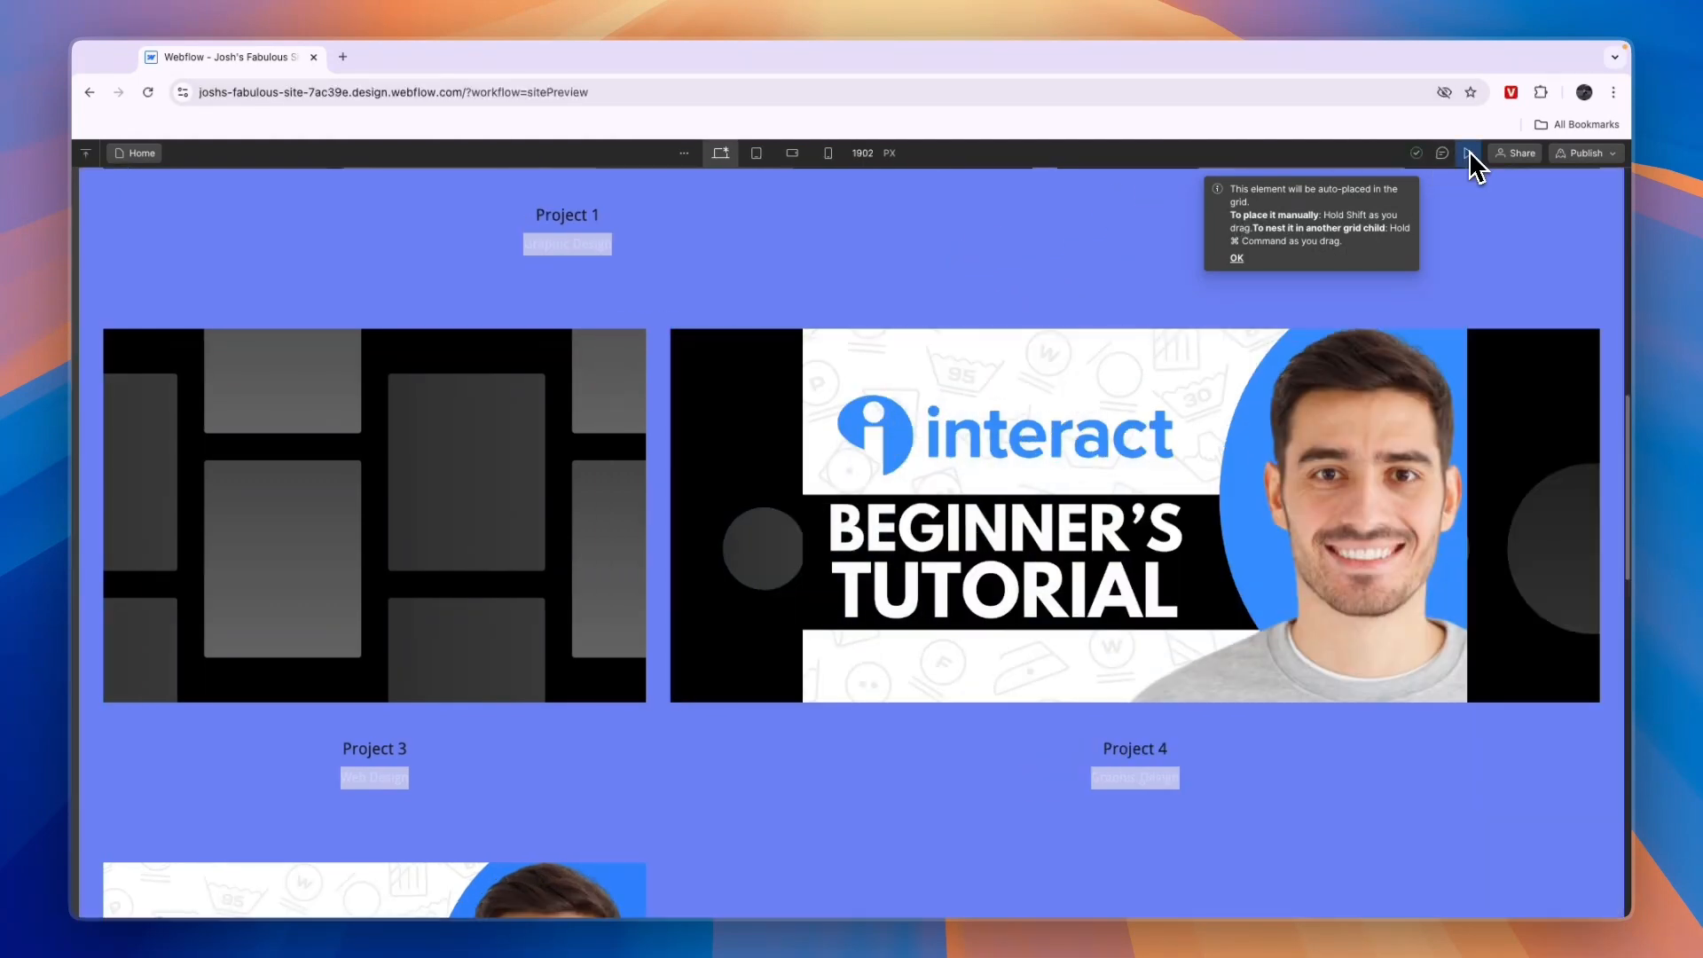
{"action": "scroll", "coordinate": [1103, 312], "scroll_direction": "down", "scroll_amount": 10}
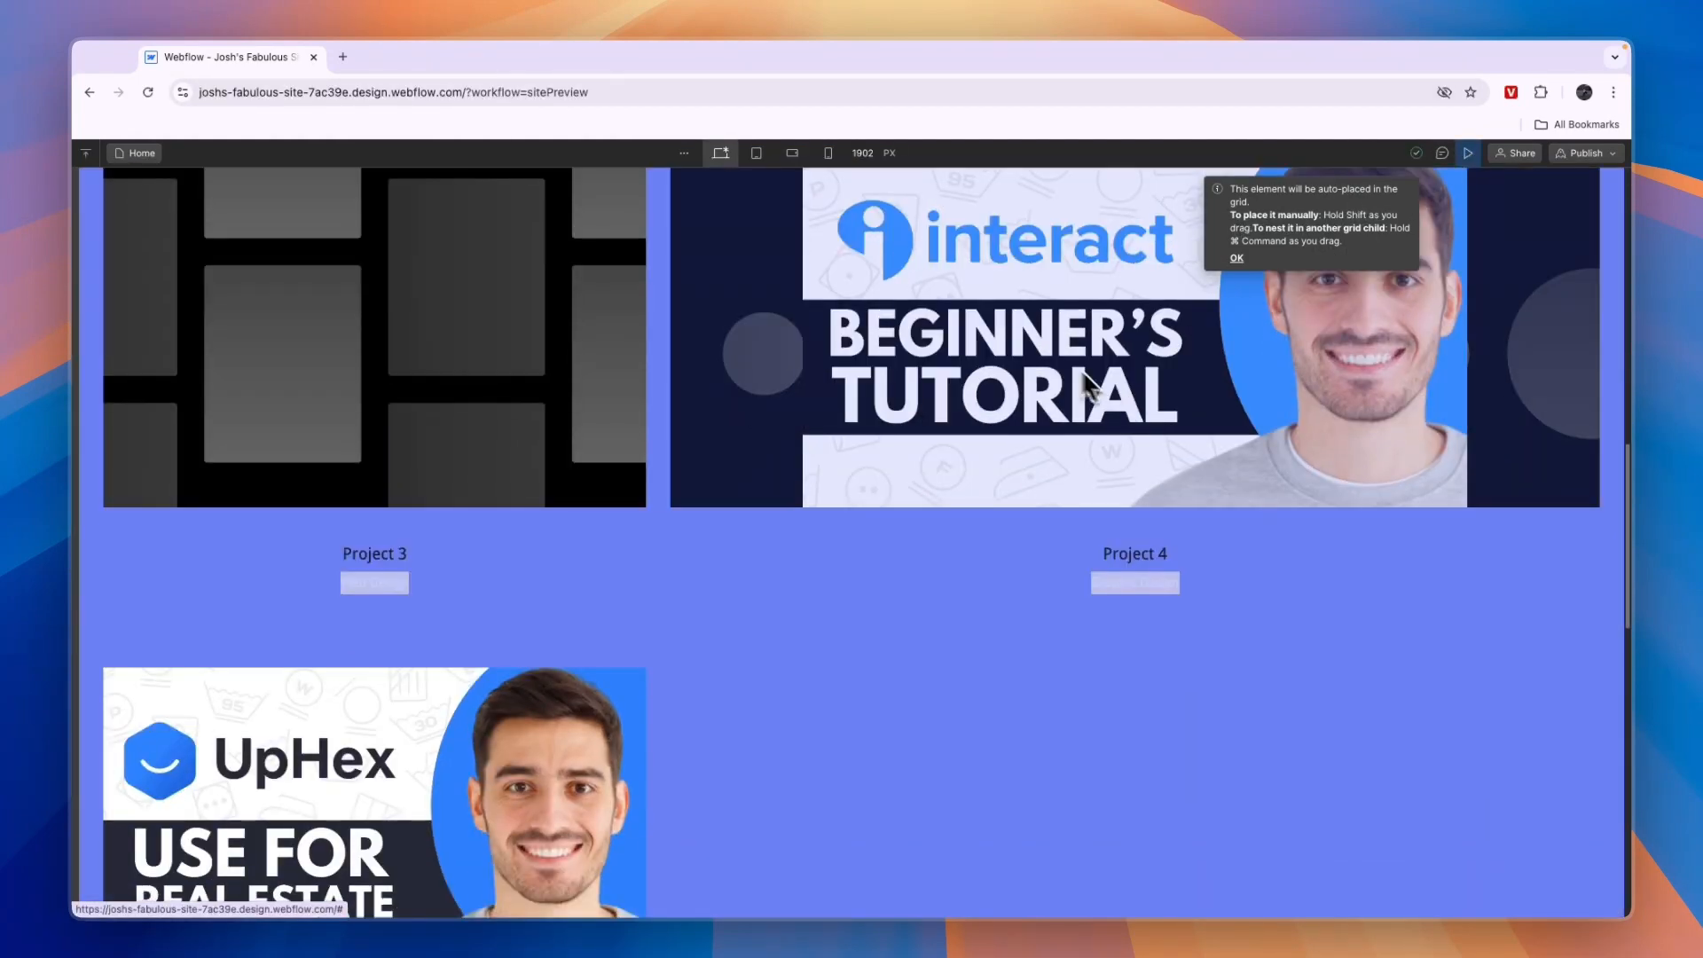
{"action": "scroll", "coordinate": [719, 359], "scroll_direction": "up", "scroll_amount": 4}
{"action": "scroll", "coordinate": [502, 656], "scroll_direction": "up", "scroll_amount": 4}
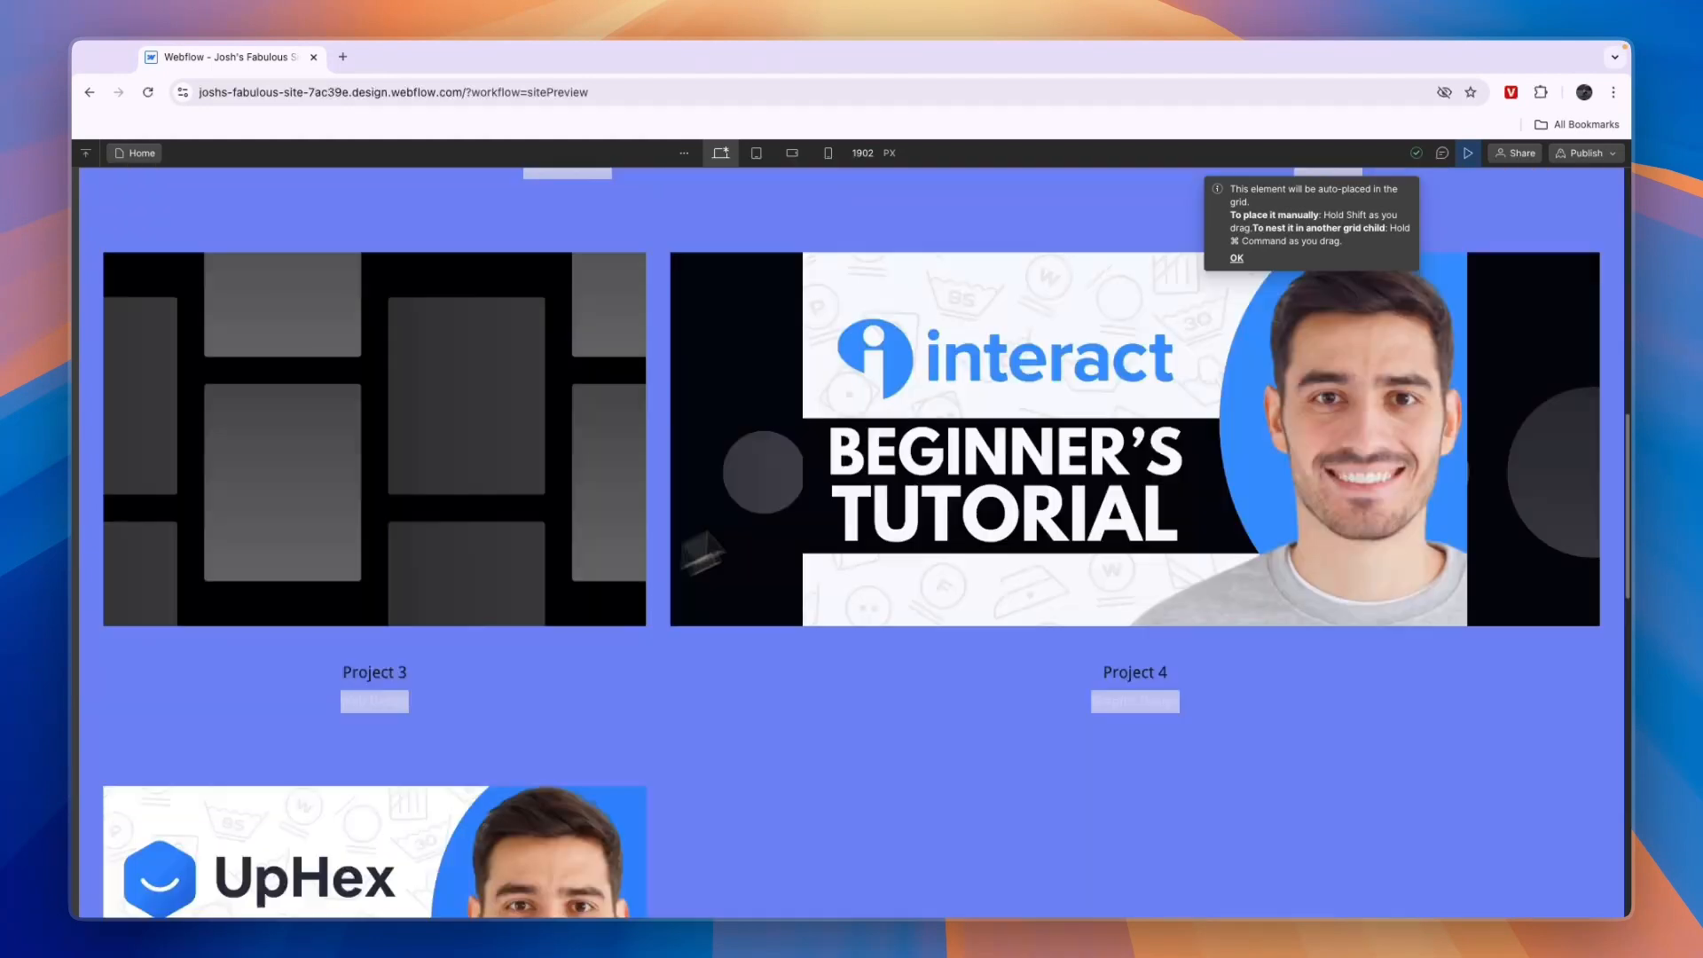
Preview the page in the mobile portrait layout, examine the project images, and leave the preview
{"action": "left_click", "coordinate": [823, 156]}
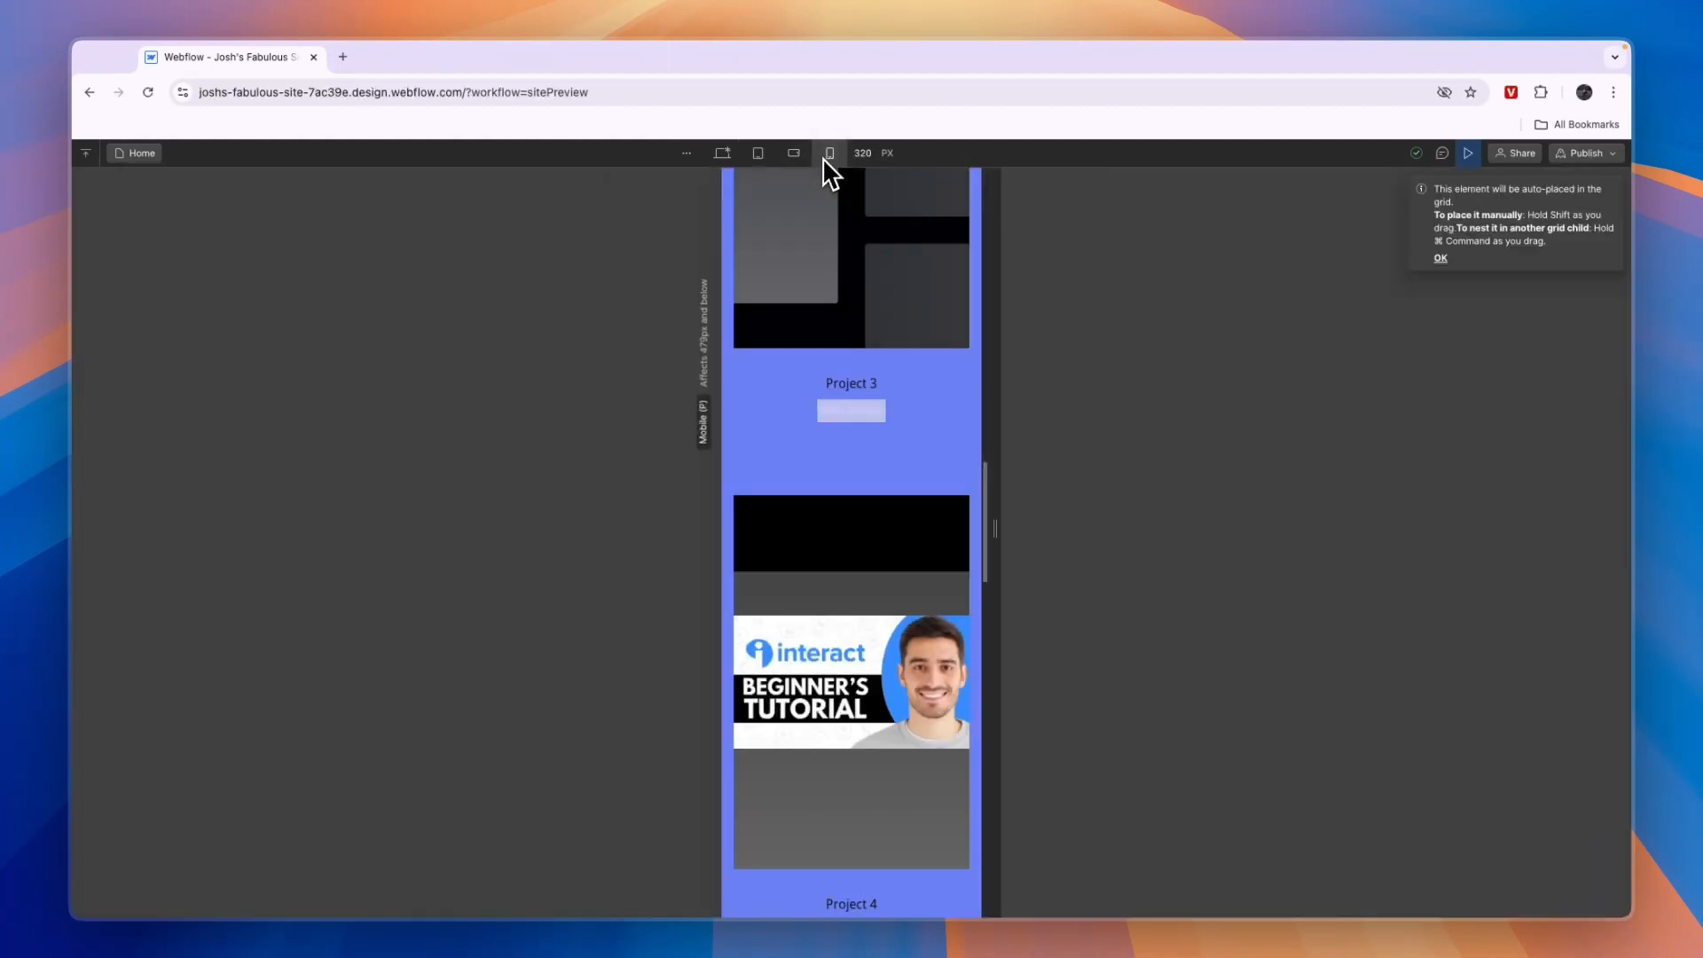
{"action": "scroll", "coordinate": [816, 370], "scroll_direction": "down", "scroll_amount": 10}
{"action": "scroll", "coordinate": [827, 401], "scroll_direction": "up", "scroll_amount": 10}
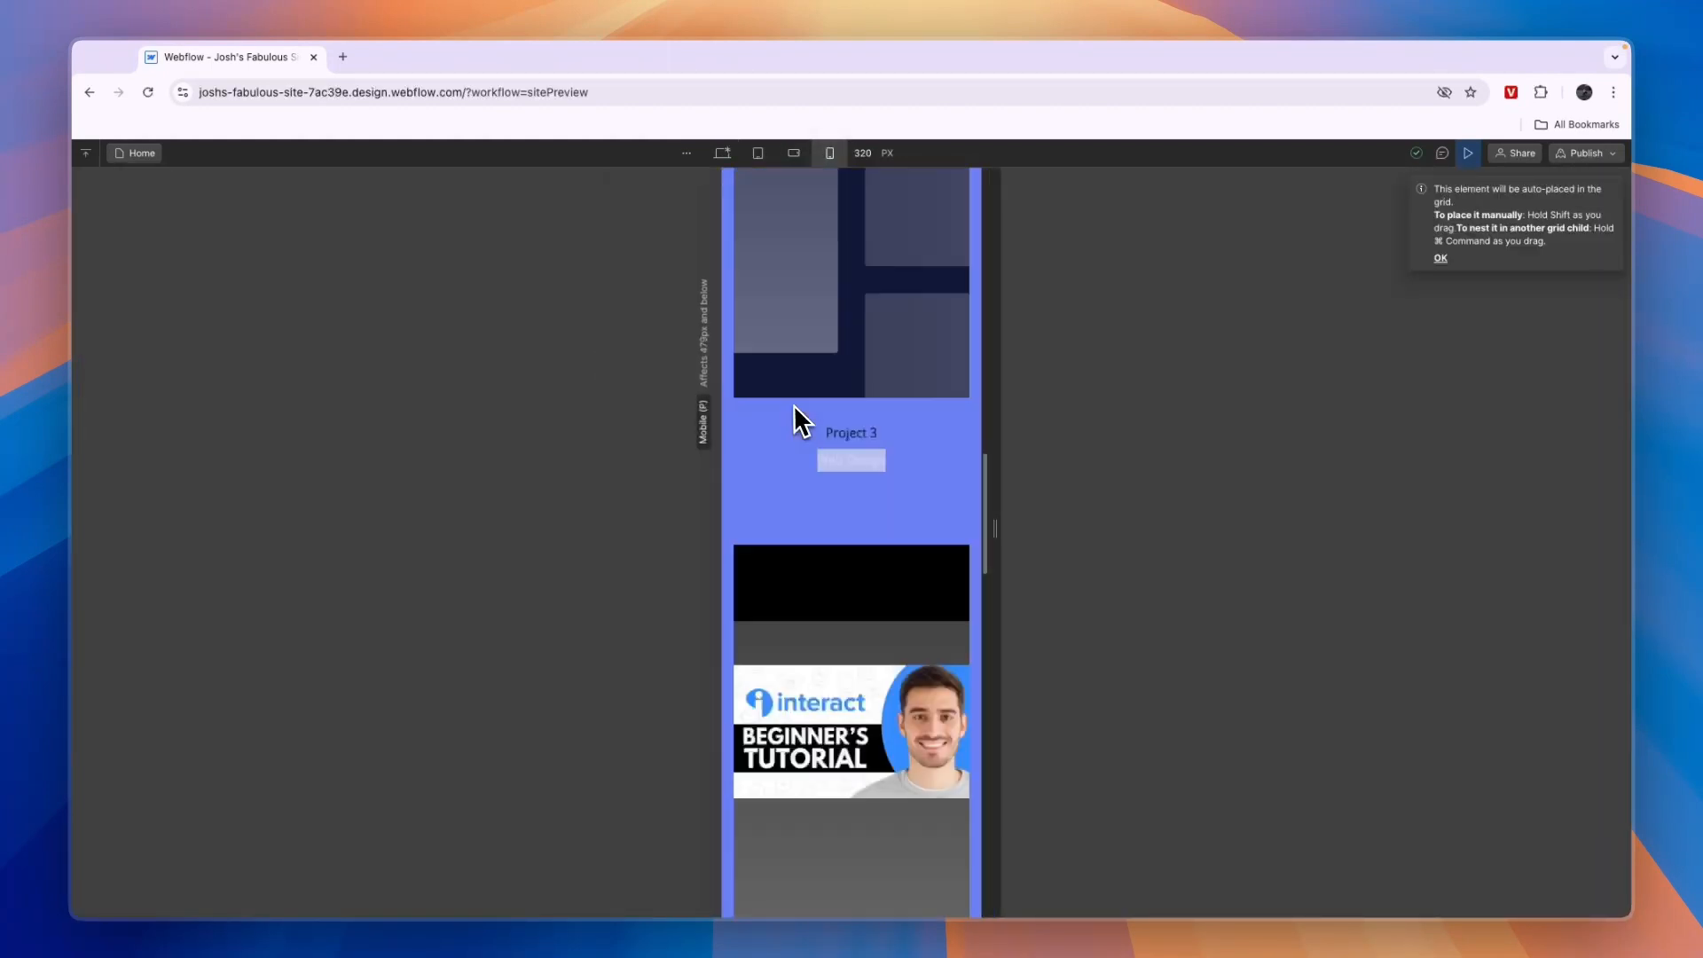
{"action": "scroll", "coordinate": [787, 408], "scroll_direction": "down", "scroll_amount": 3}
{"action": "left_click", "coordinate": [1468, 152]}
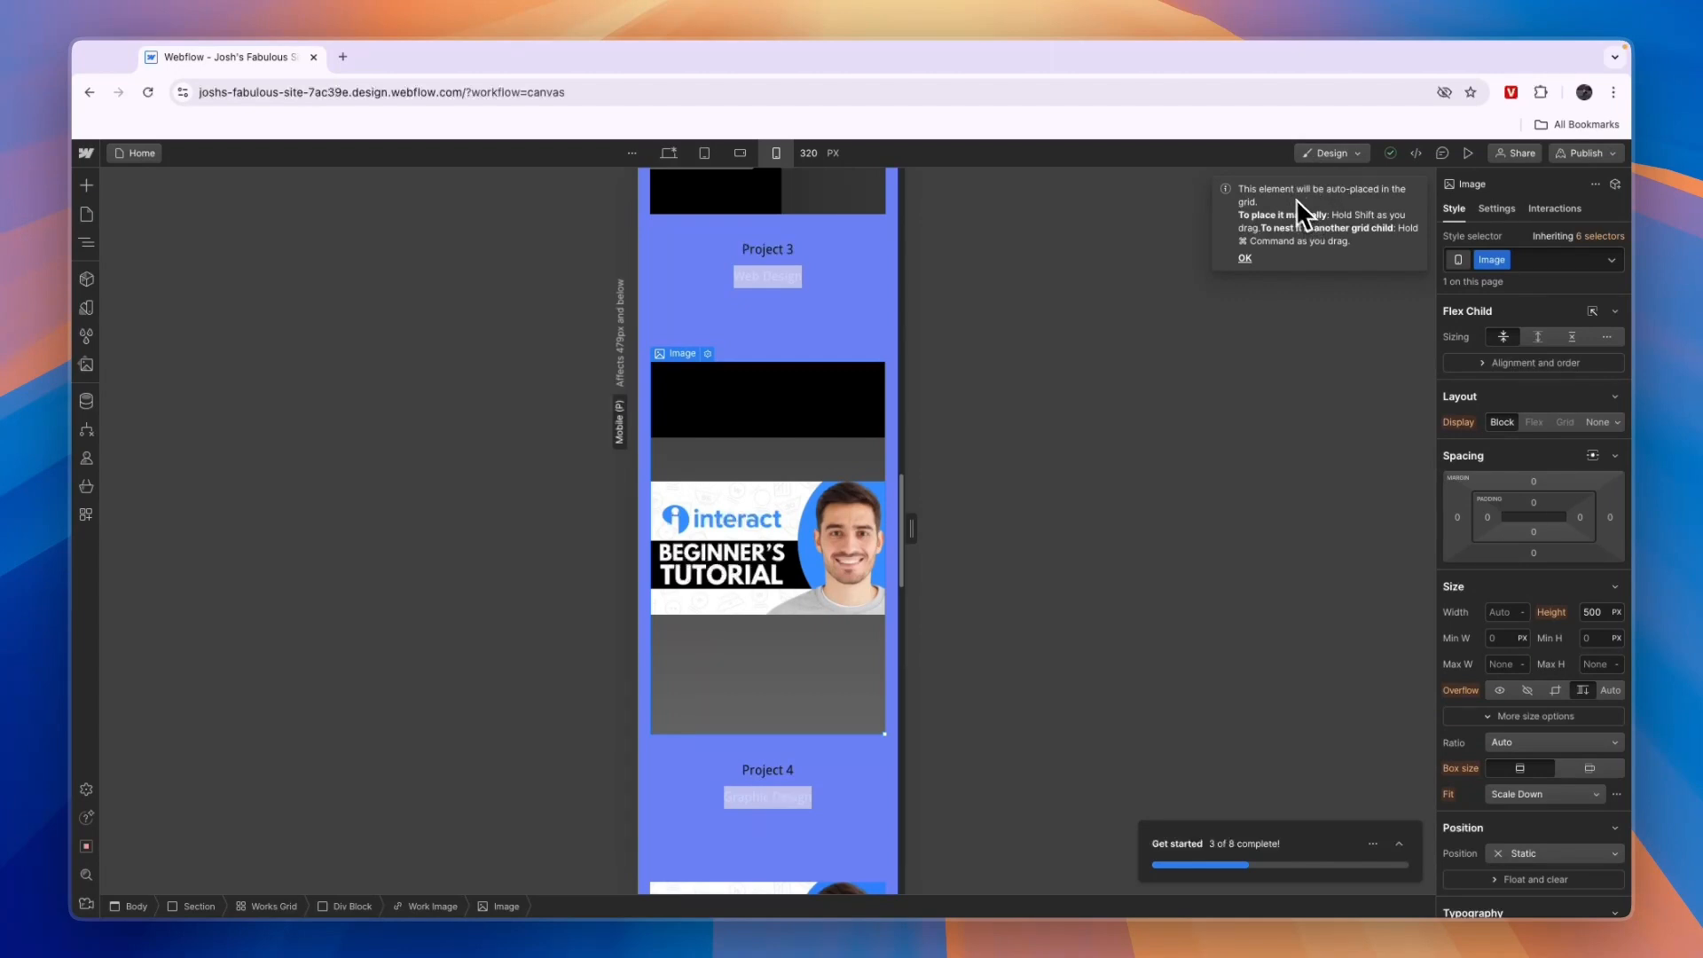
Return the canvas to the desktop breakpoint and select the Project 1 block in the works grid
{"action": "left_click", "coordinate": [670, 153]}
{"action": "scroll", "coordinate": [683, 399], "scroll_direction": "up", "scroll_amount": 10}
{"action": "left_click", "coordinate": [677, 407]}
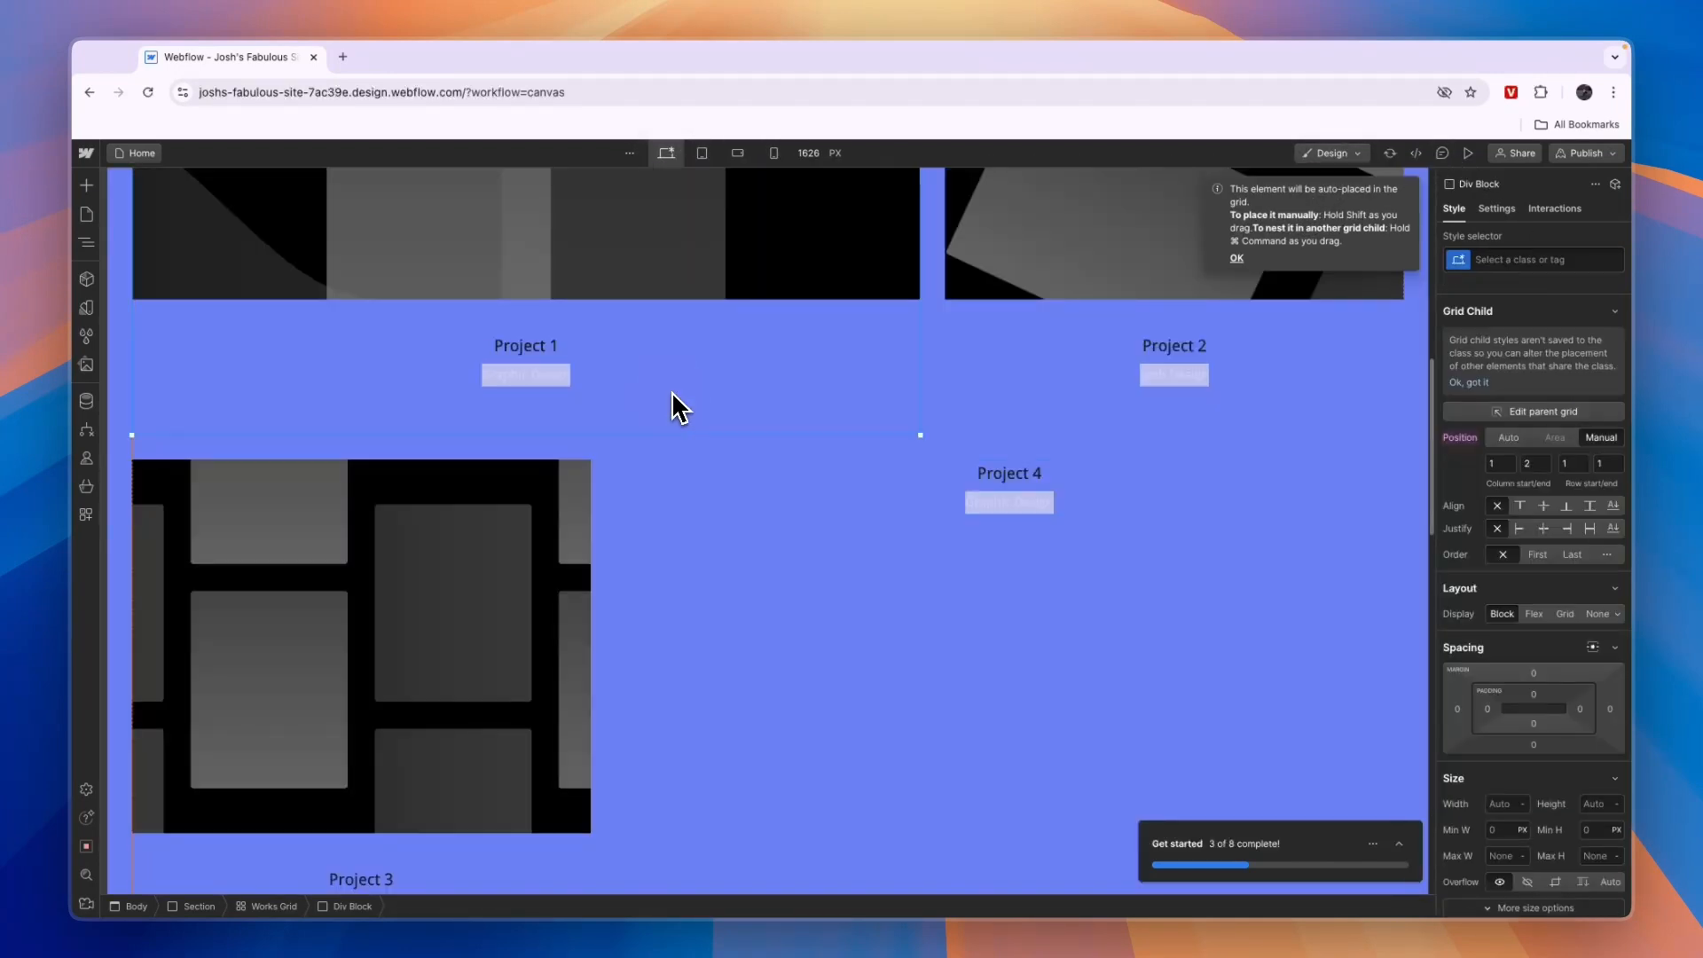
Insert a Section element under Project 1 and a Container element inside the Project 4 block of the works grid
{"action": "left_click", "coordinate": [89, 185]}
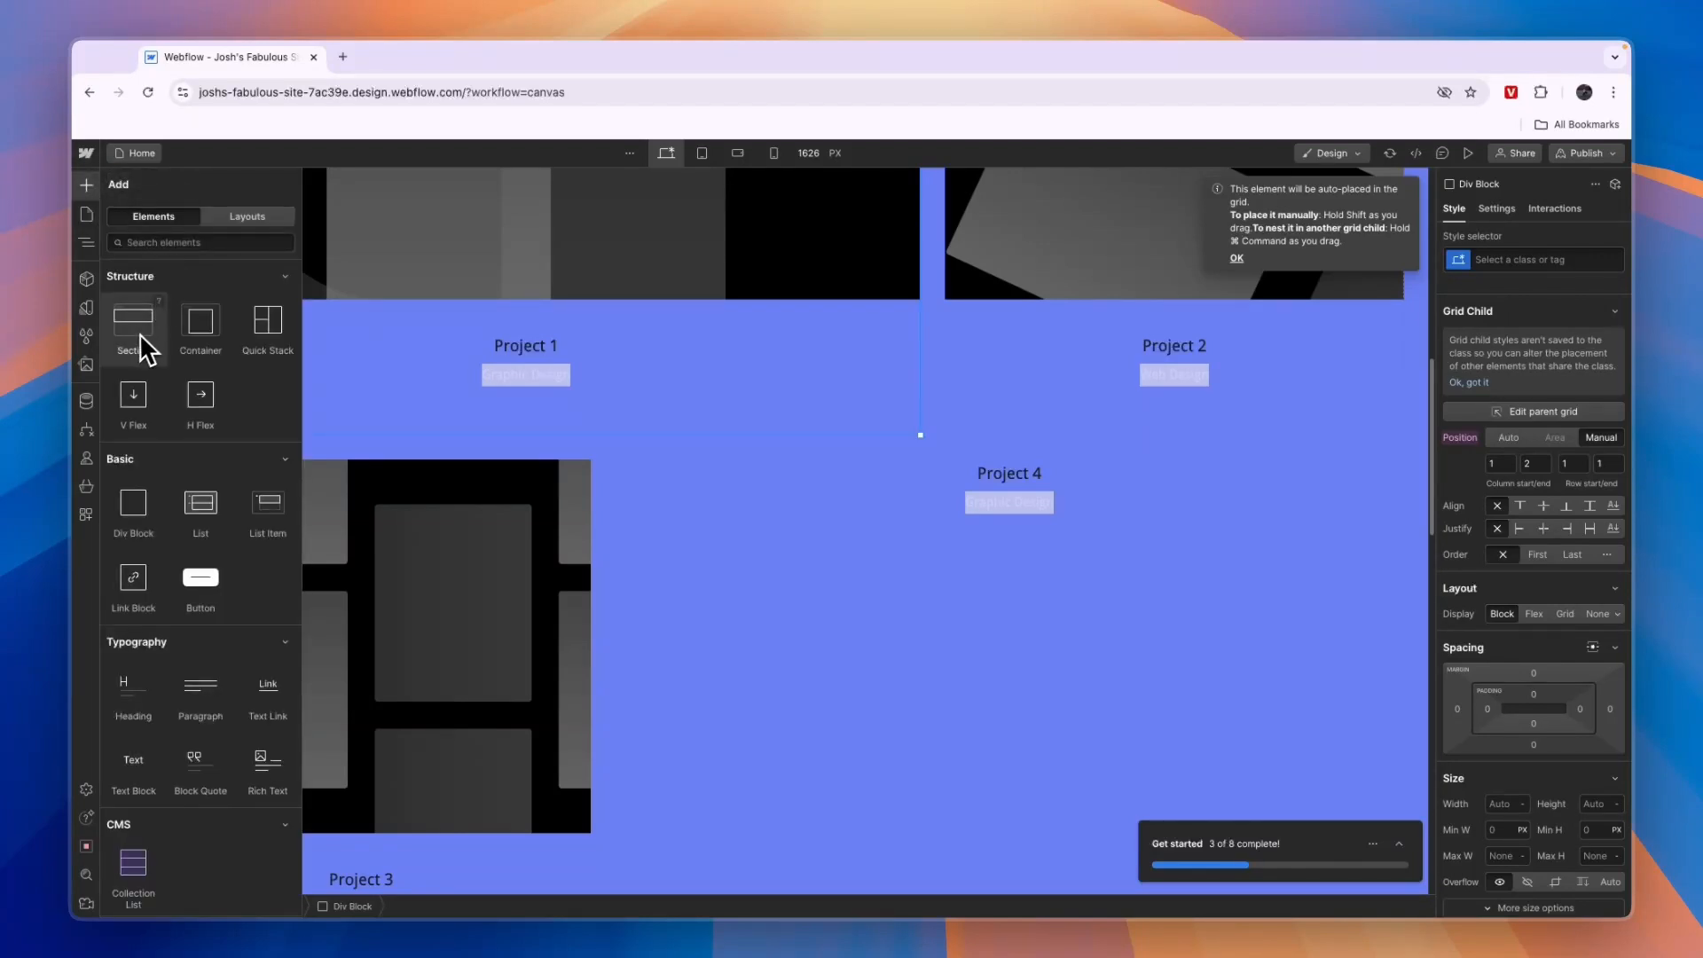
{"action": "left_click_drag", "start_coordinate": [137, 345], "coordinate": [756, 446]}
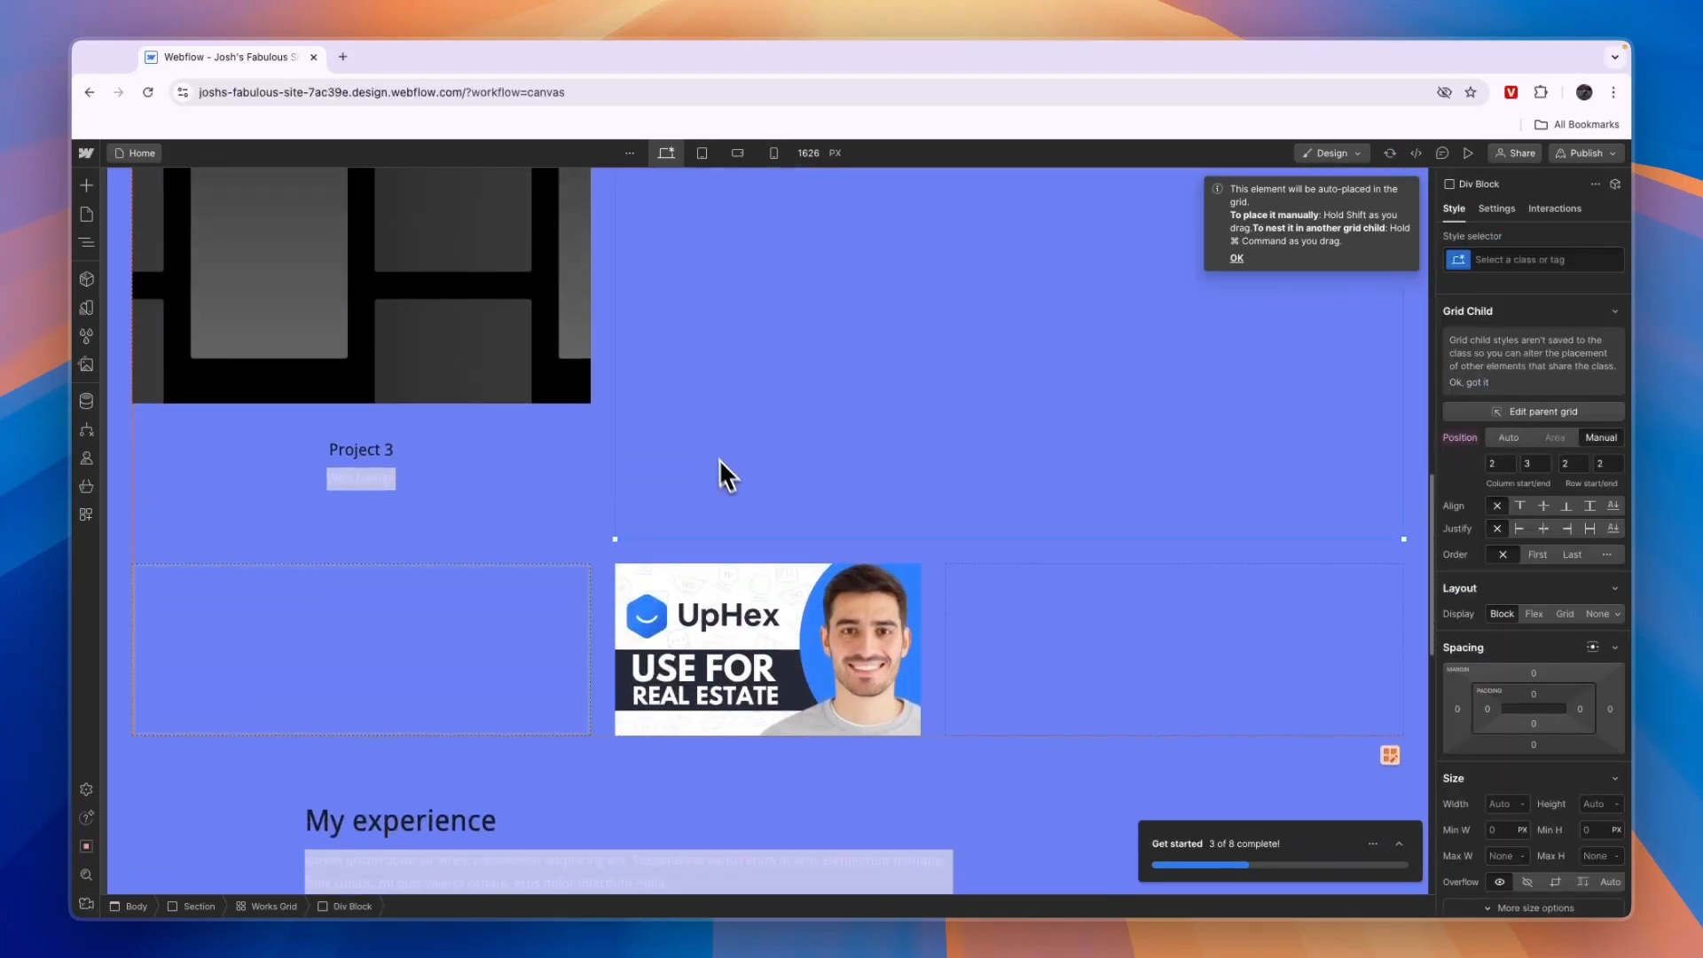
{"action": "left_click", "coordinate": [86, 184]}
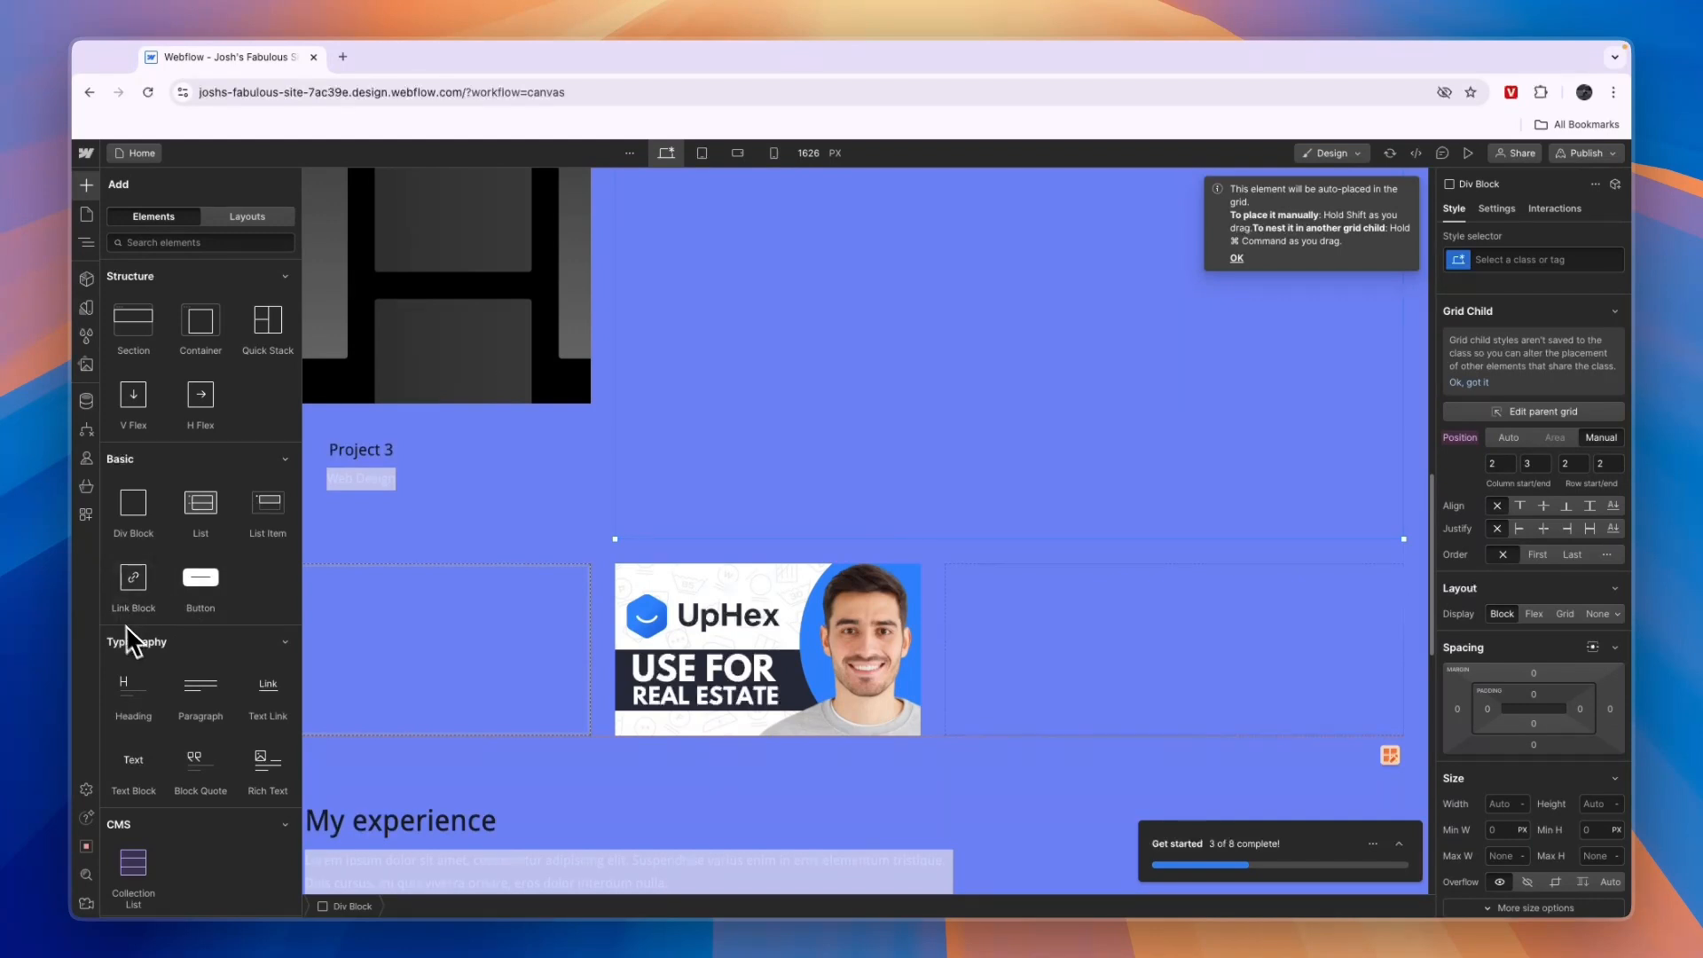
{"action": "scroll", "coordinate": [126, 626], "scroll_direction": "down", "scroll_amount": 5}
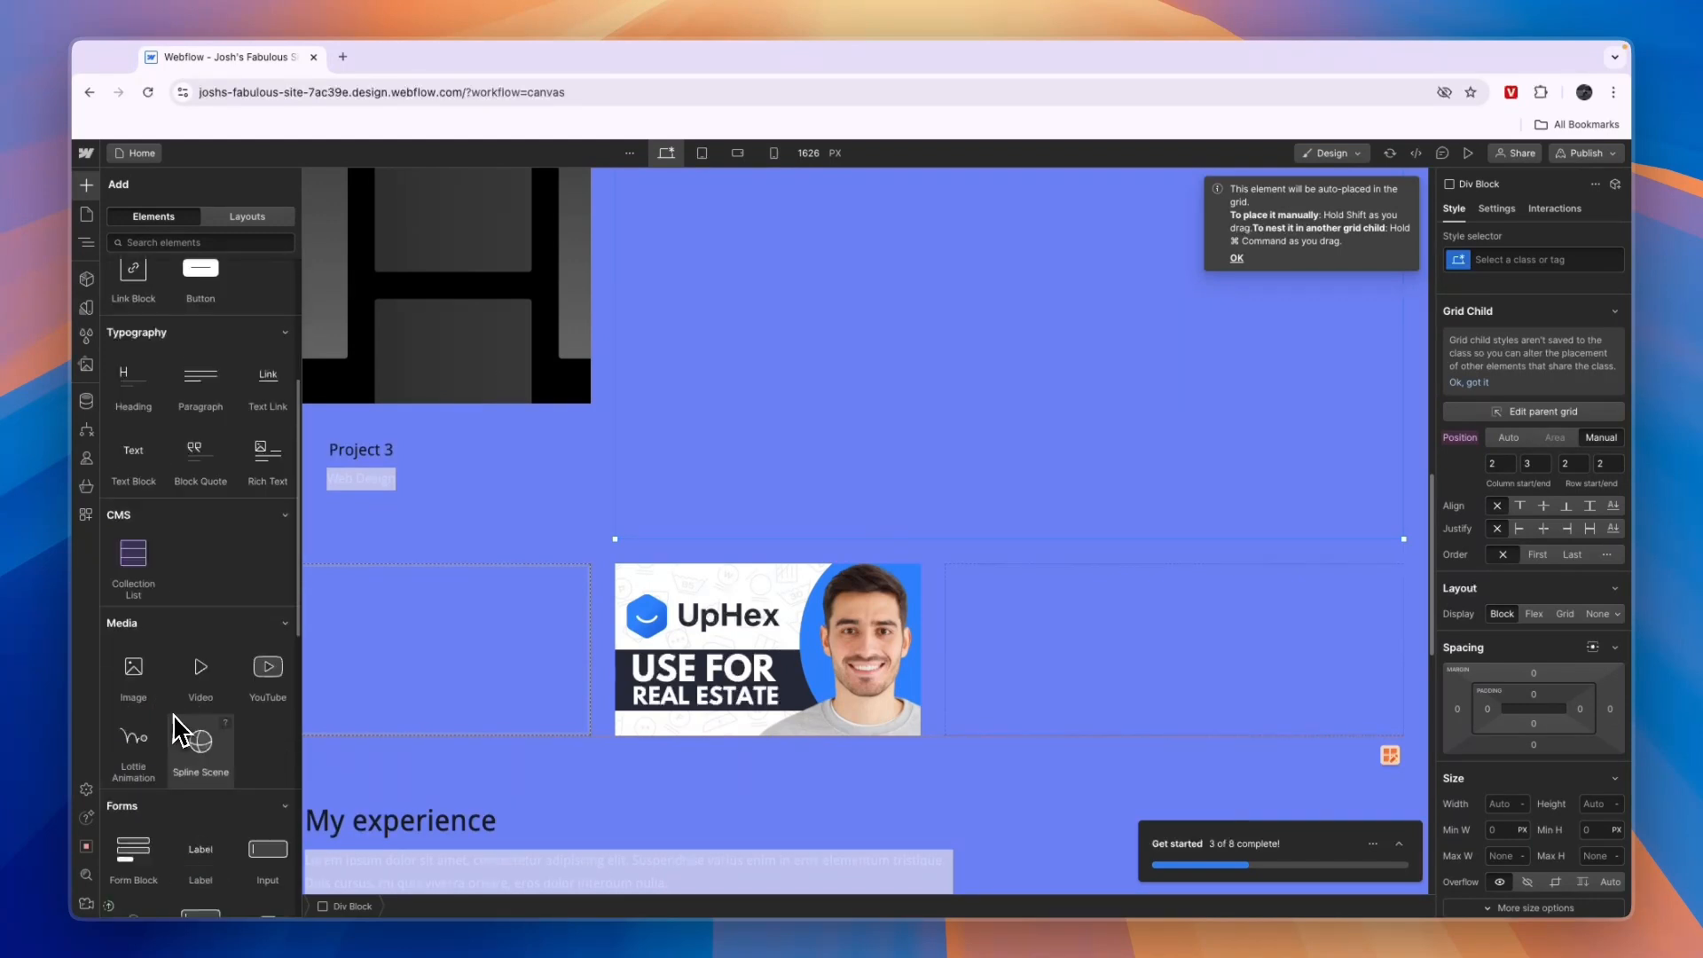
{"action": "scroll", "coordinate": [171, 701], "scroll_direction": "down", "scroll_amount": 4}
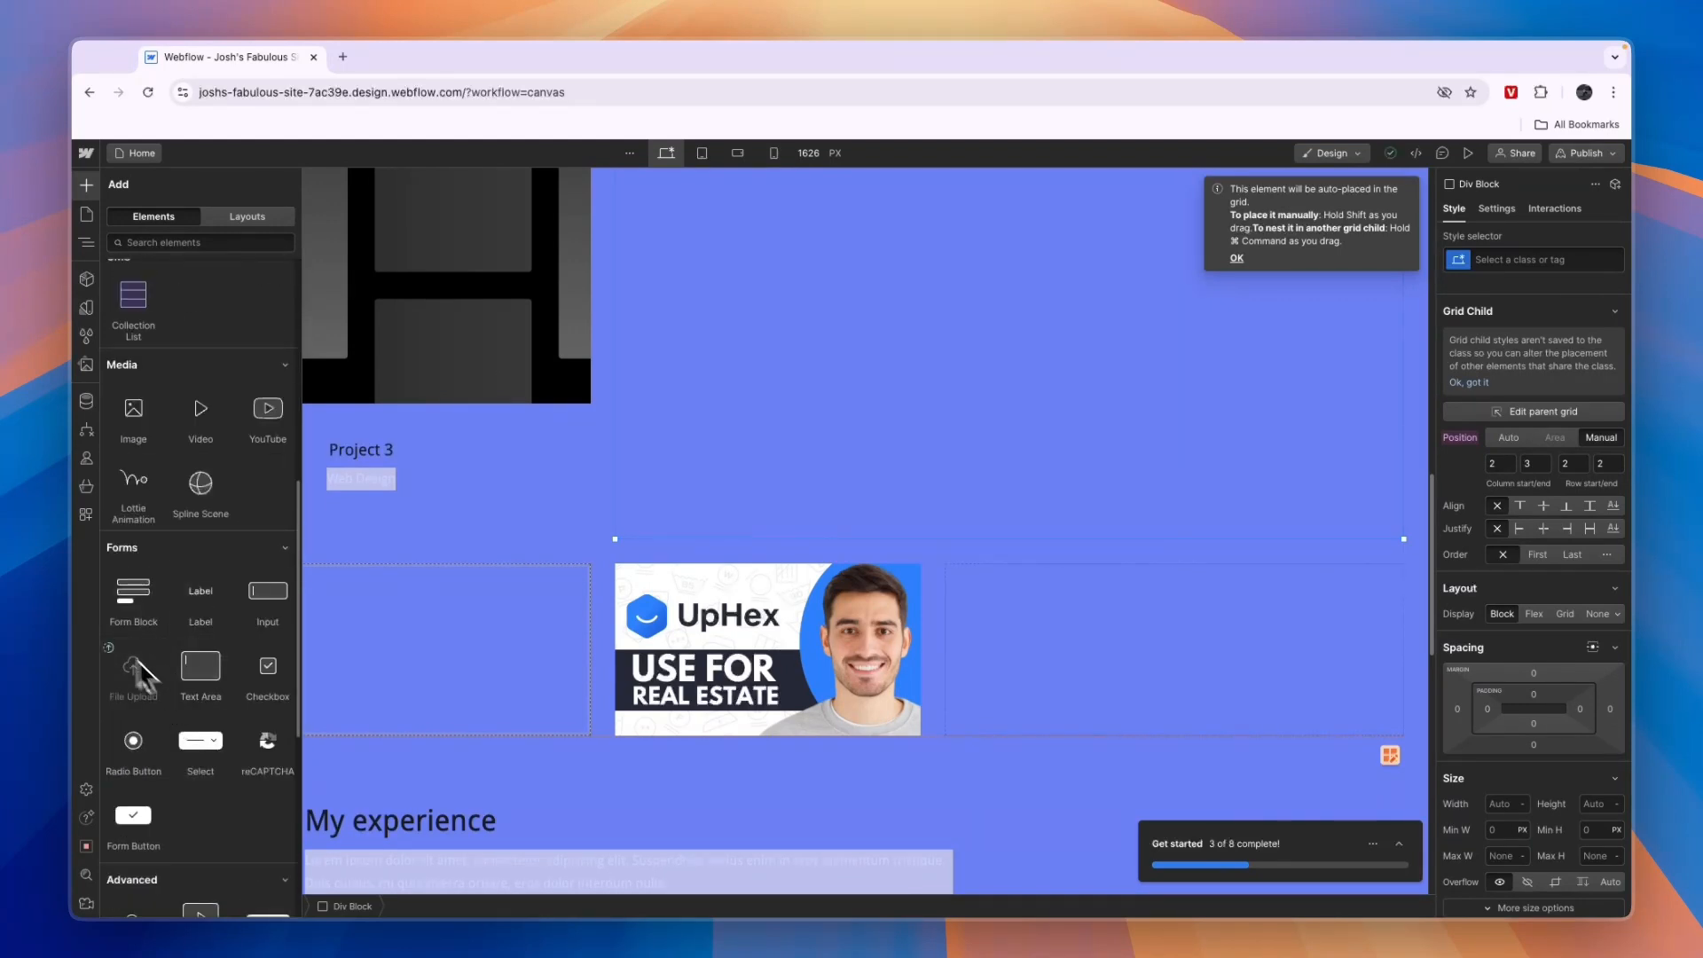
{"action": "scroll", "coordinate": [140, 660], "scroll_direction": "down", "scroll_amount": 7}
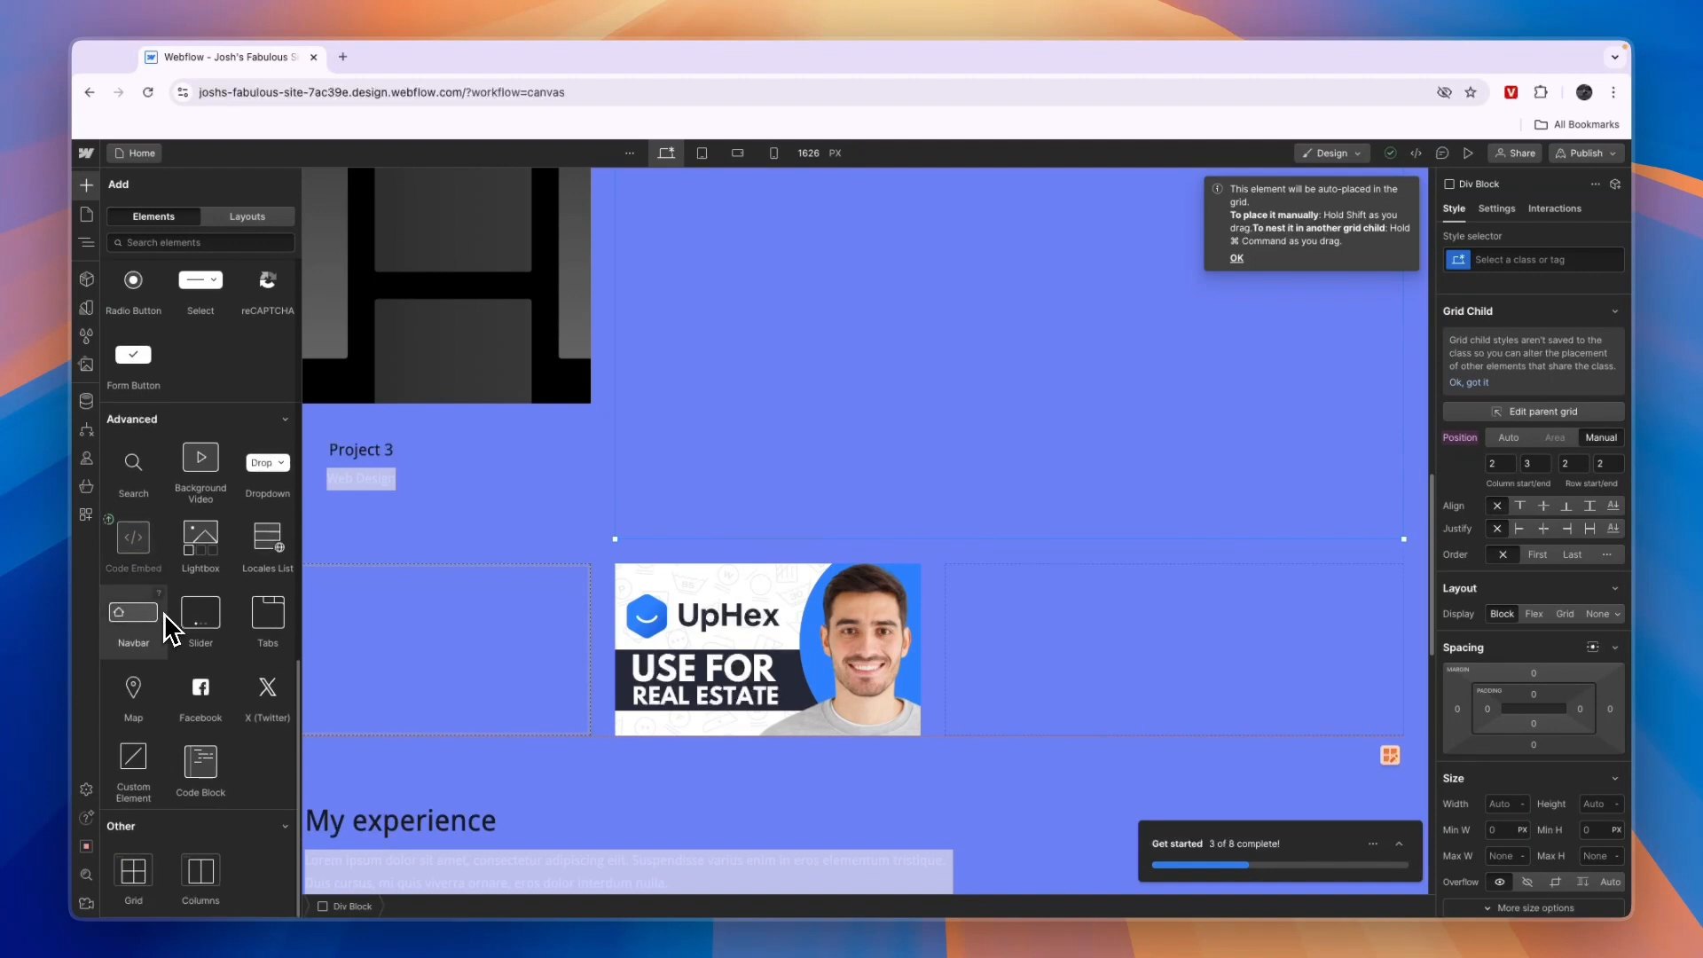
{"action": "scroll", "coordinate": [169, 625], "scroll_direction": "up", "scroll_amount": 15}
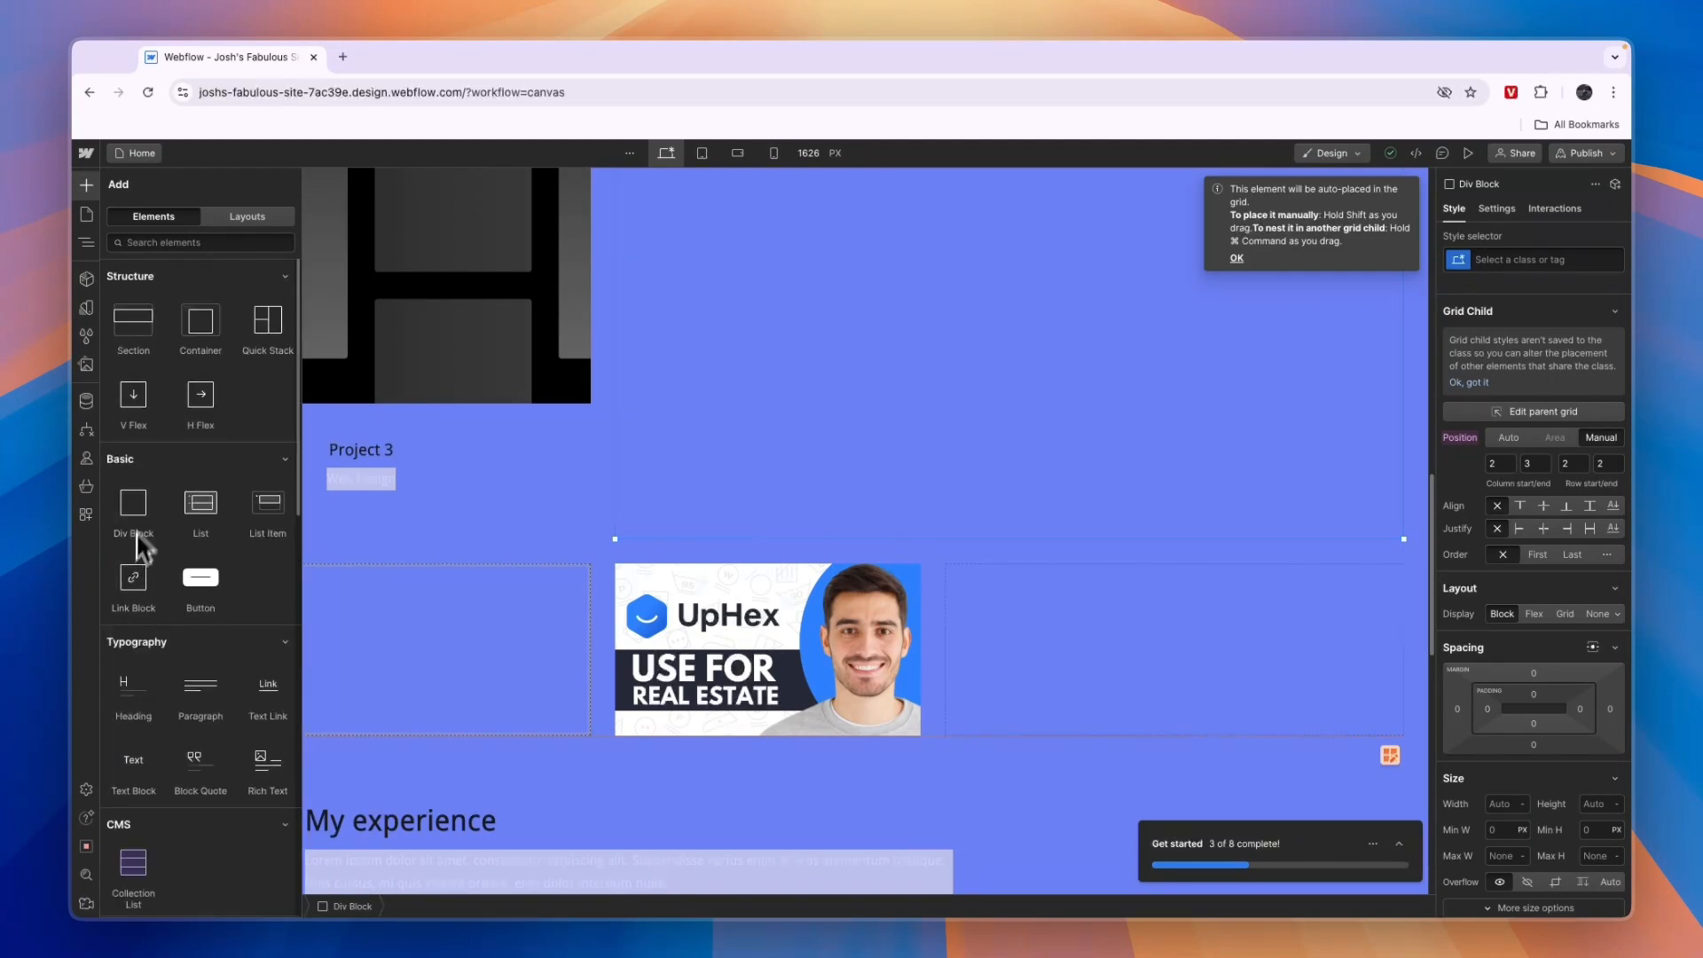
{"action": "left_click_drag", "start_coordinate": [203, 347], "coordinate": [761, 661]}
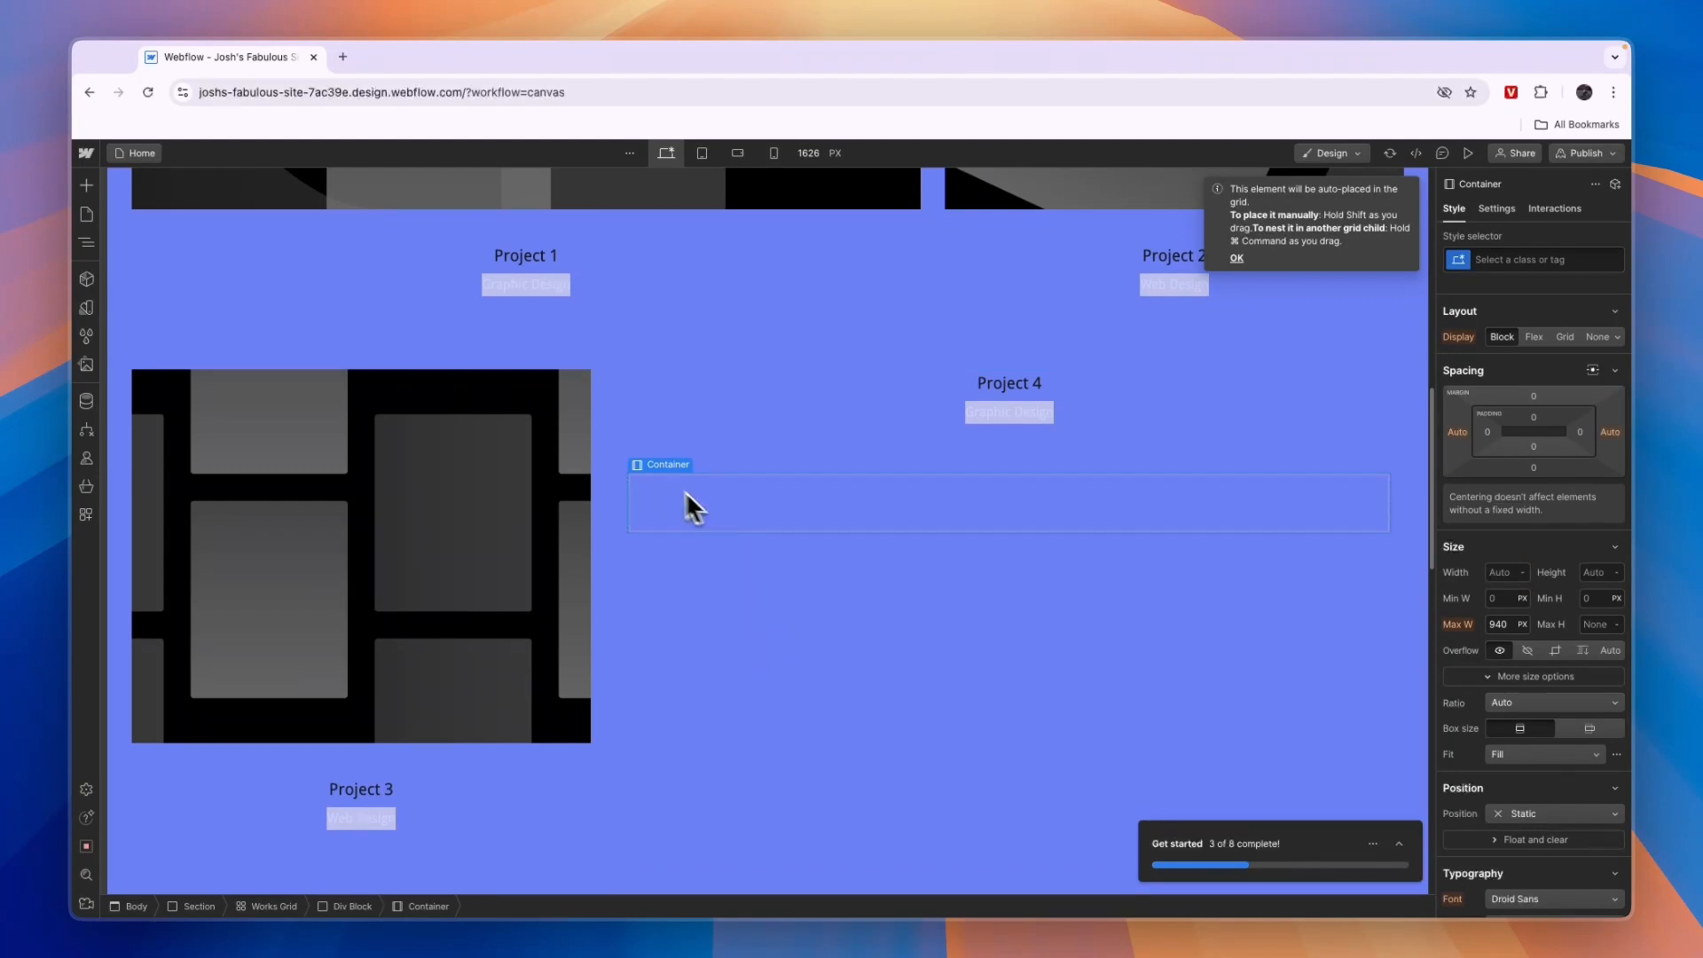
Insert a Button element into the Project 4 container, look at its link settings, and return to the Project 1 block
{"action": "left_click", "coordinate": [86, 185]}
{"action": "left_click_drag", "start_coordinate": [218, 563], "coordinate": [1011, 501]}
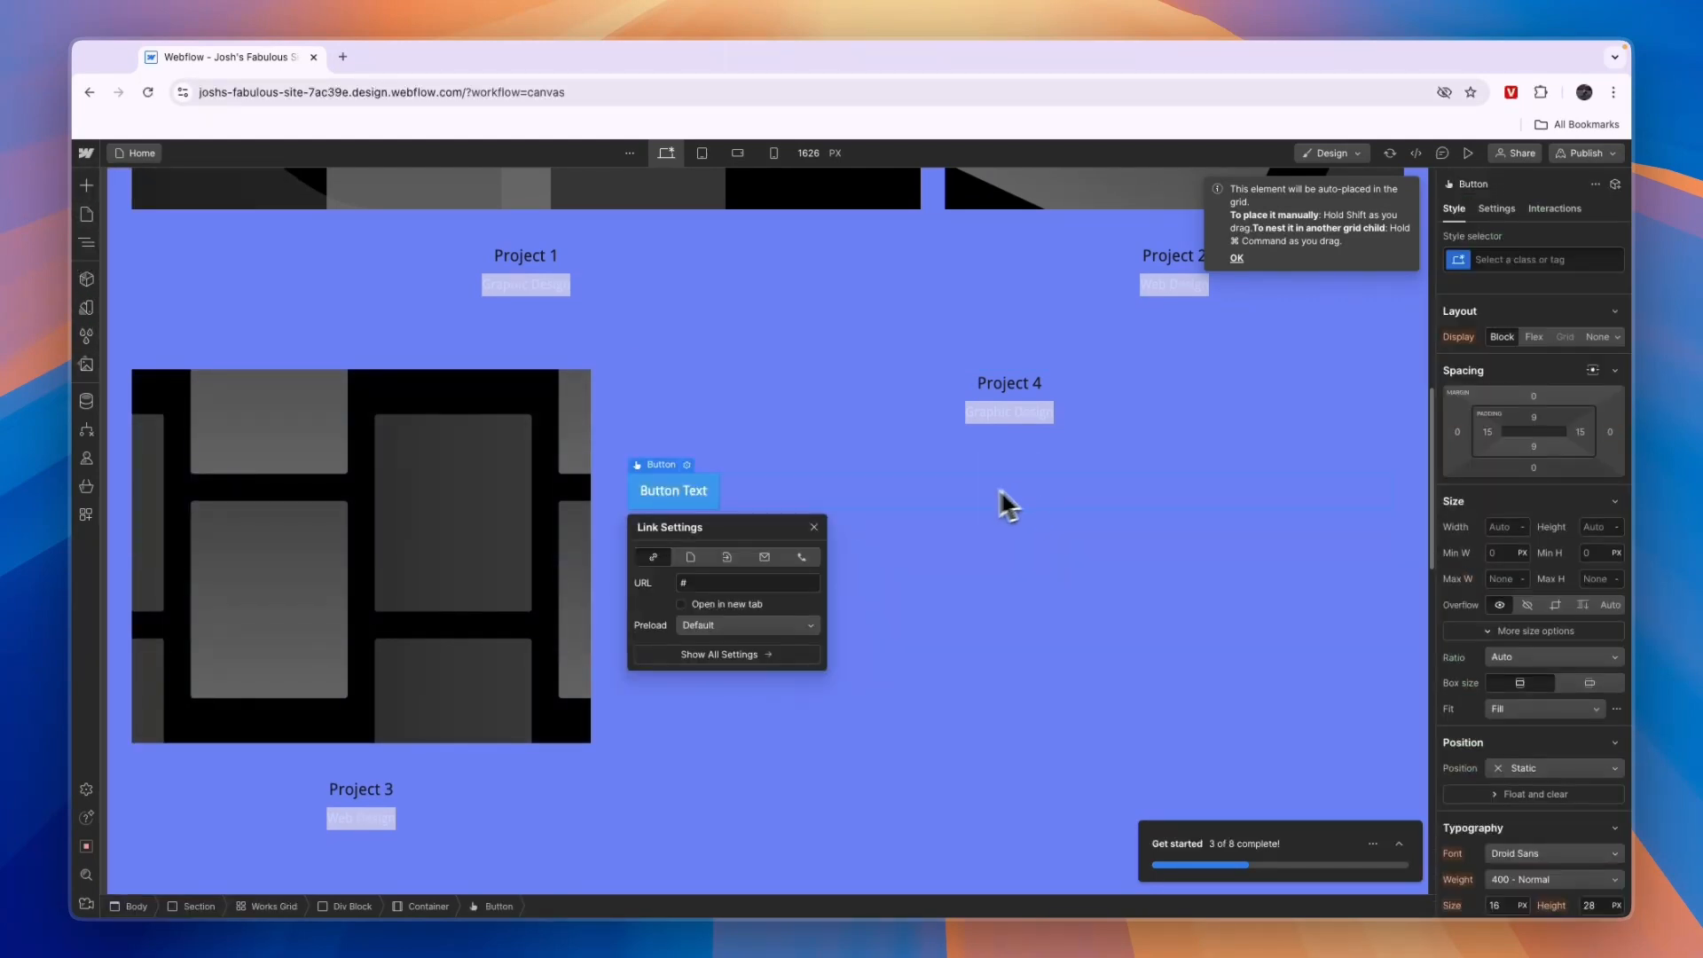
{"action": "left_click", "coordinate": [667, 506]}
{"action": "left_click", "coordinate": [678, 479]}
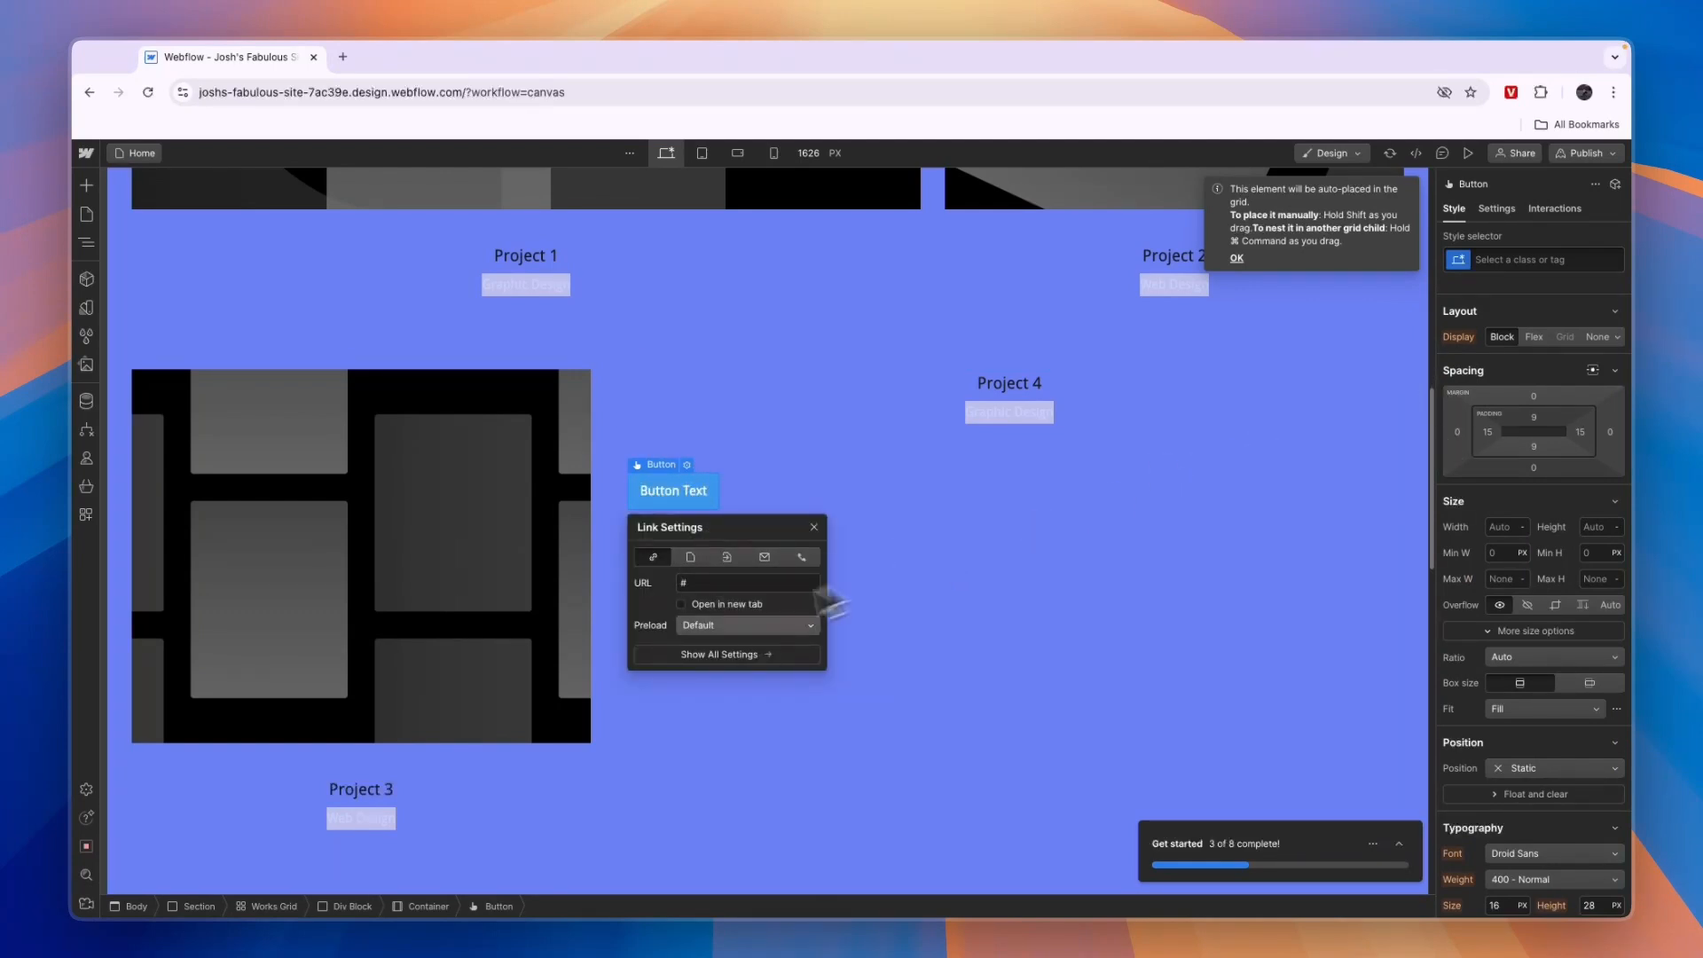
{"action": "left_click", "coordinate": [720, 603]}
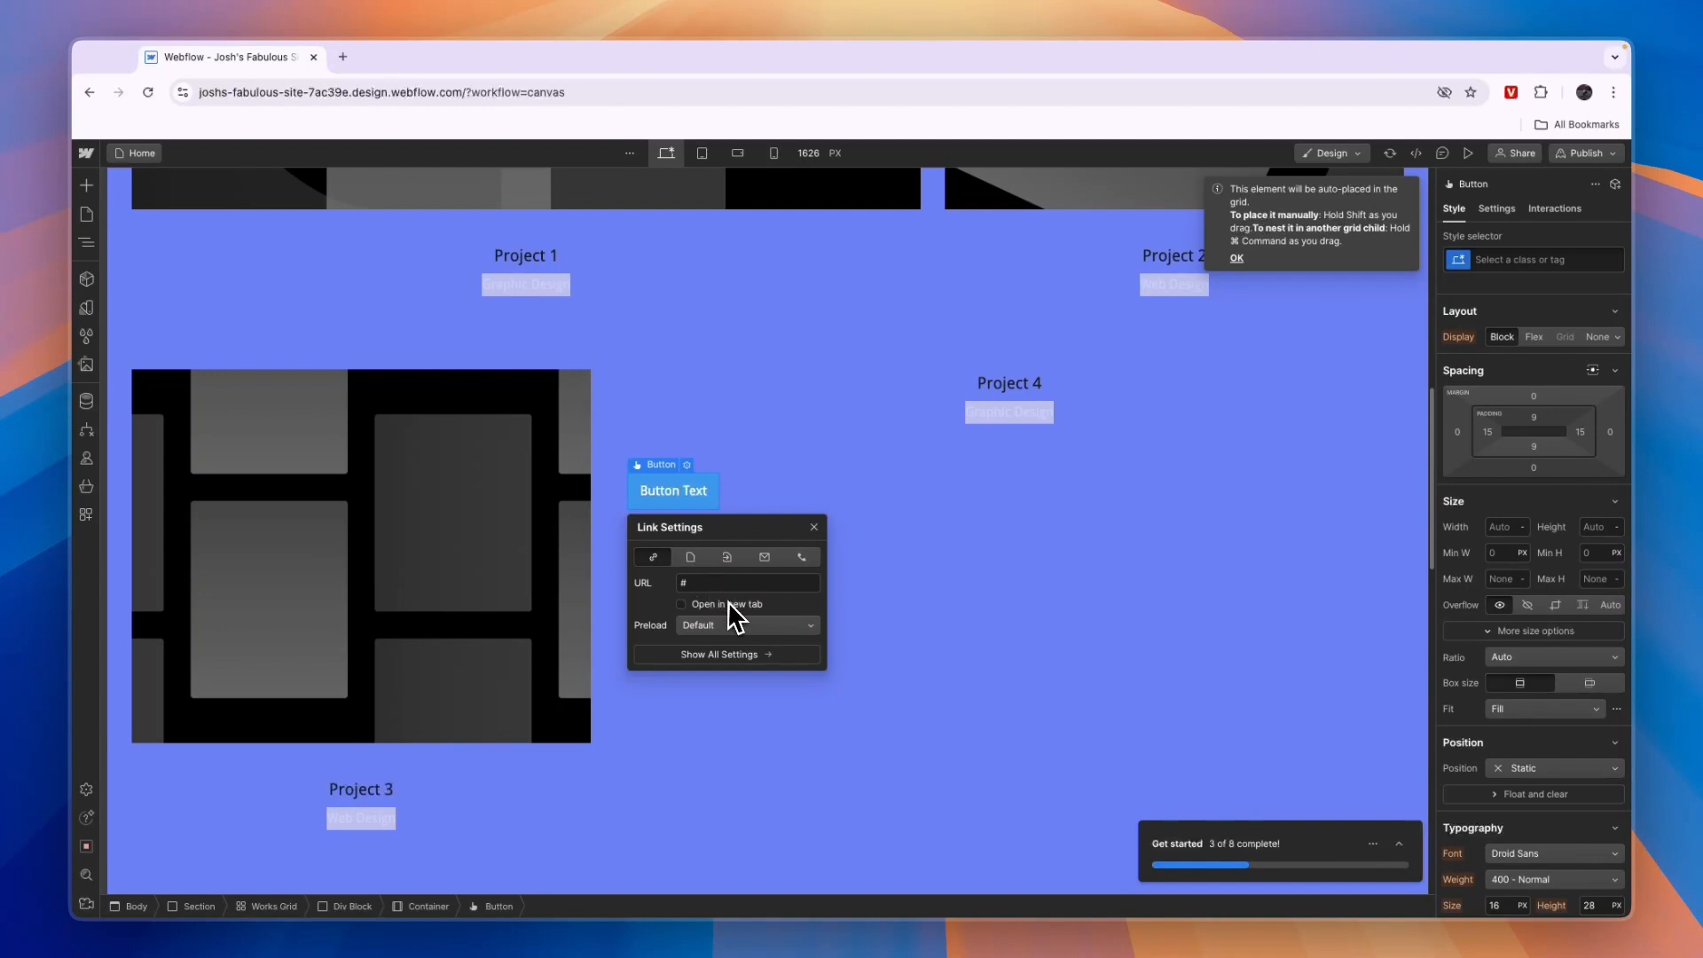
{"action": "left_click", "coordinate": [573, 622]}
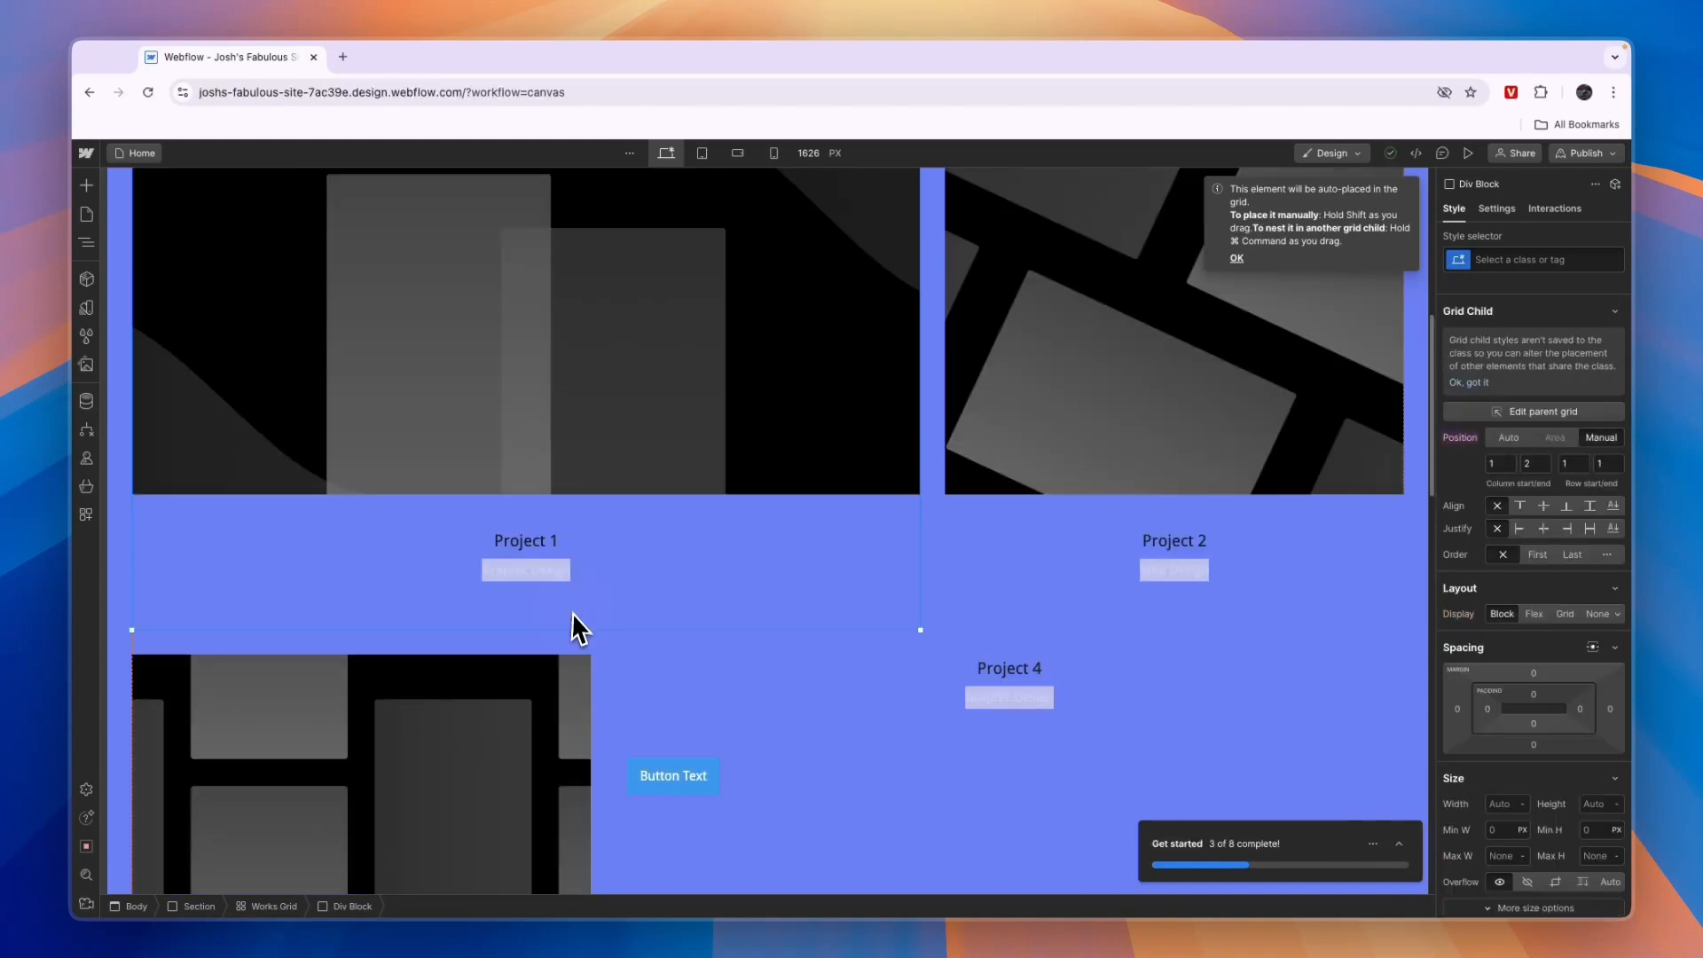
Insert the Contact component below Project 1, look through its form in component editing, and return to the page
{"action": "left_click", "coordinate": [87, 280]}
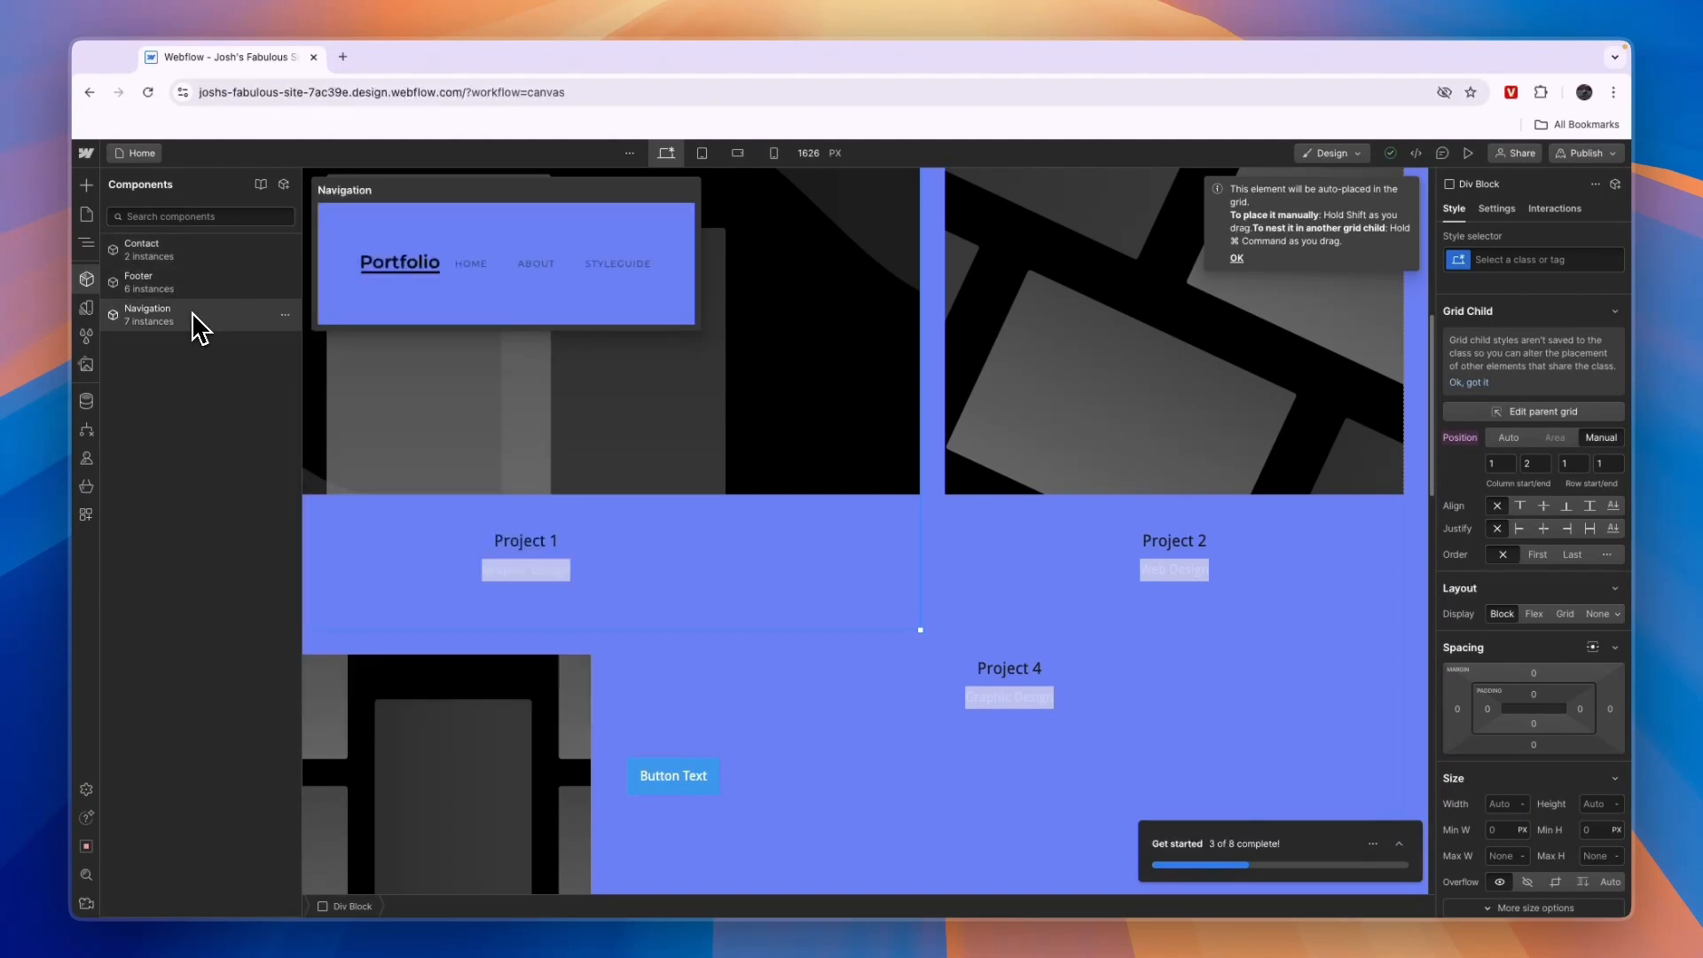
{"action": "left_click", "coordinate": [194, 259]}
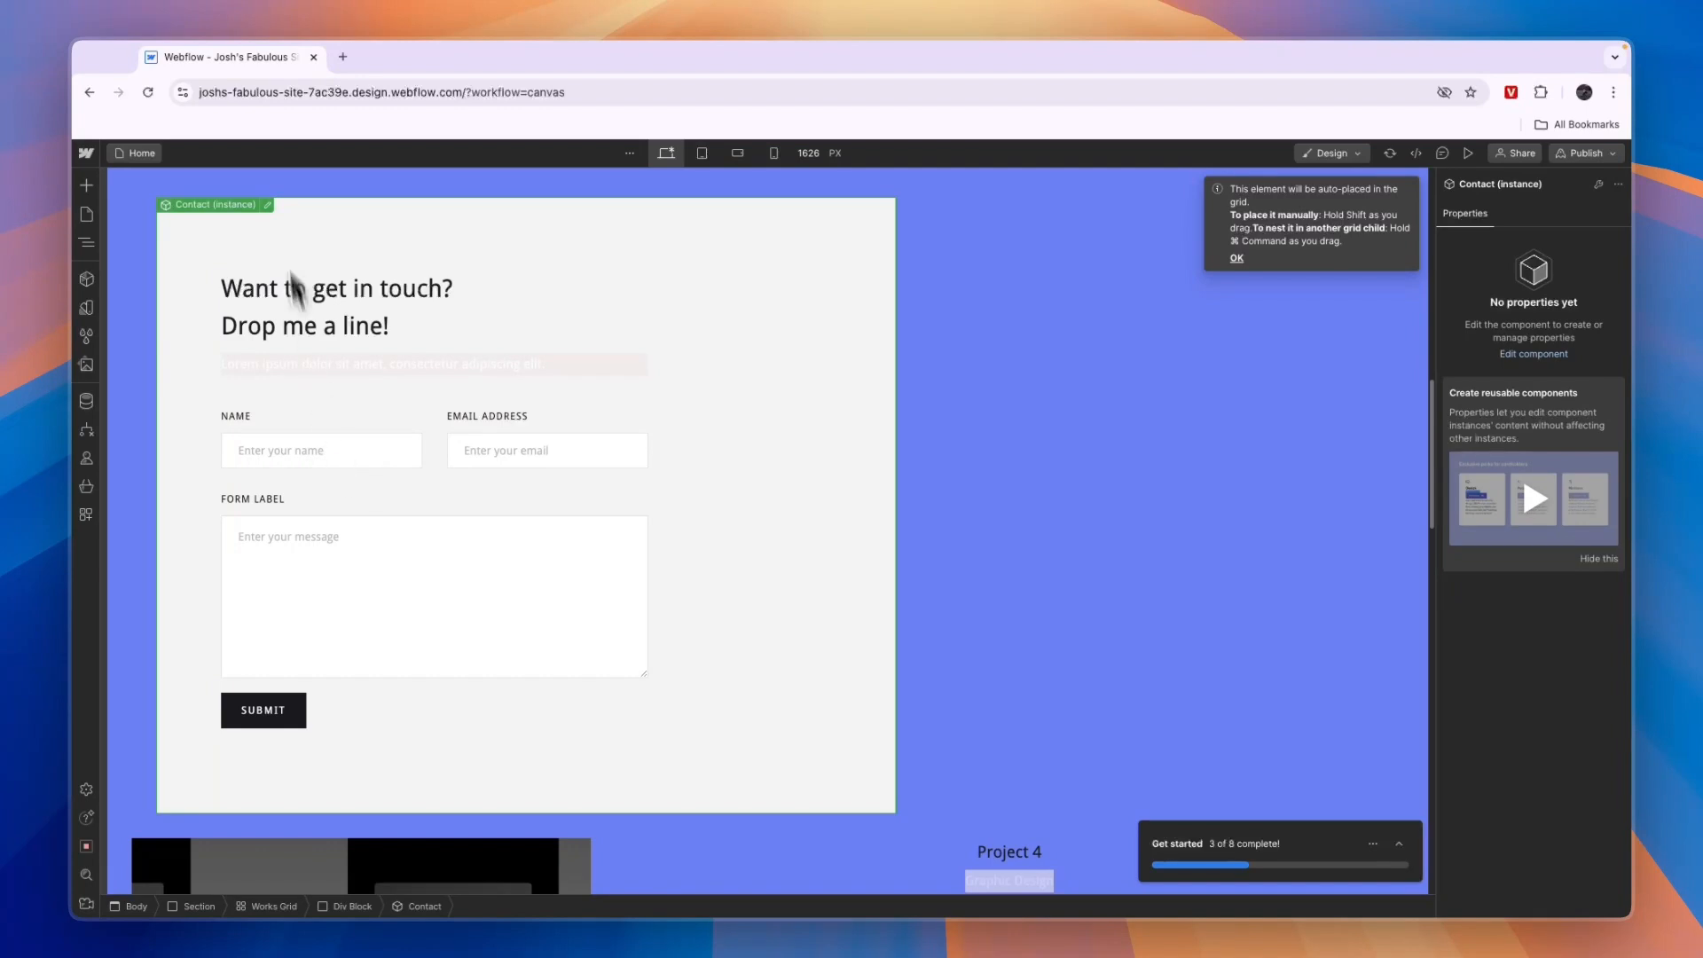
{"action": "left_click", "coordinate": [267, 205]}
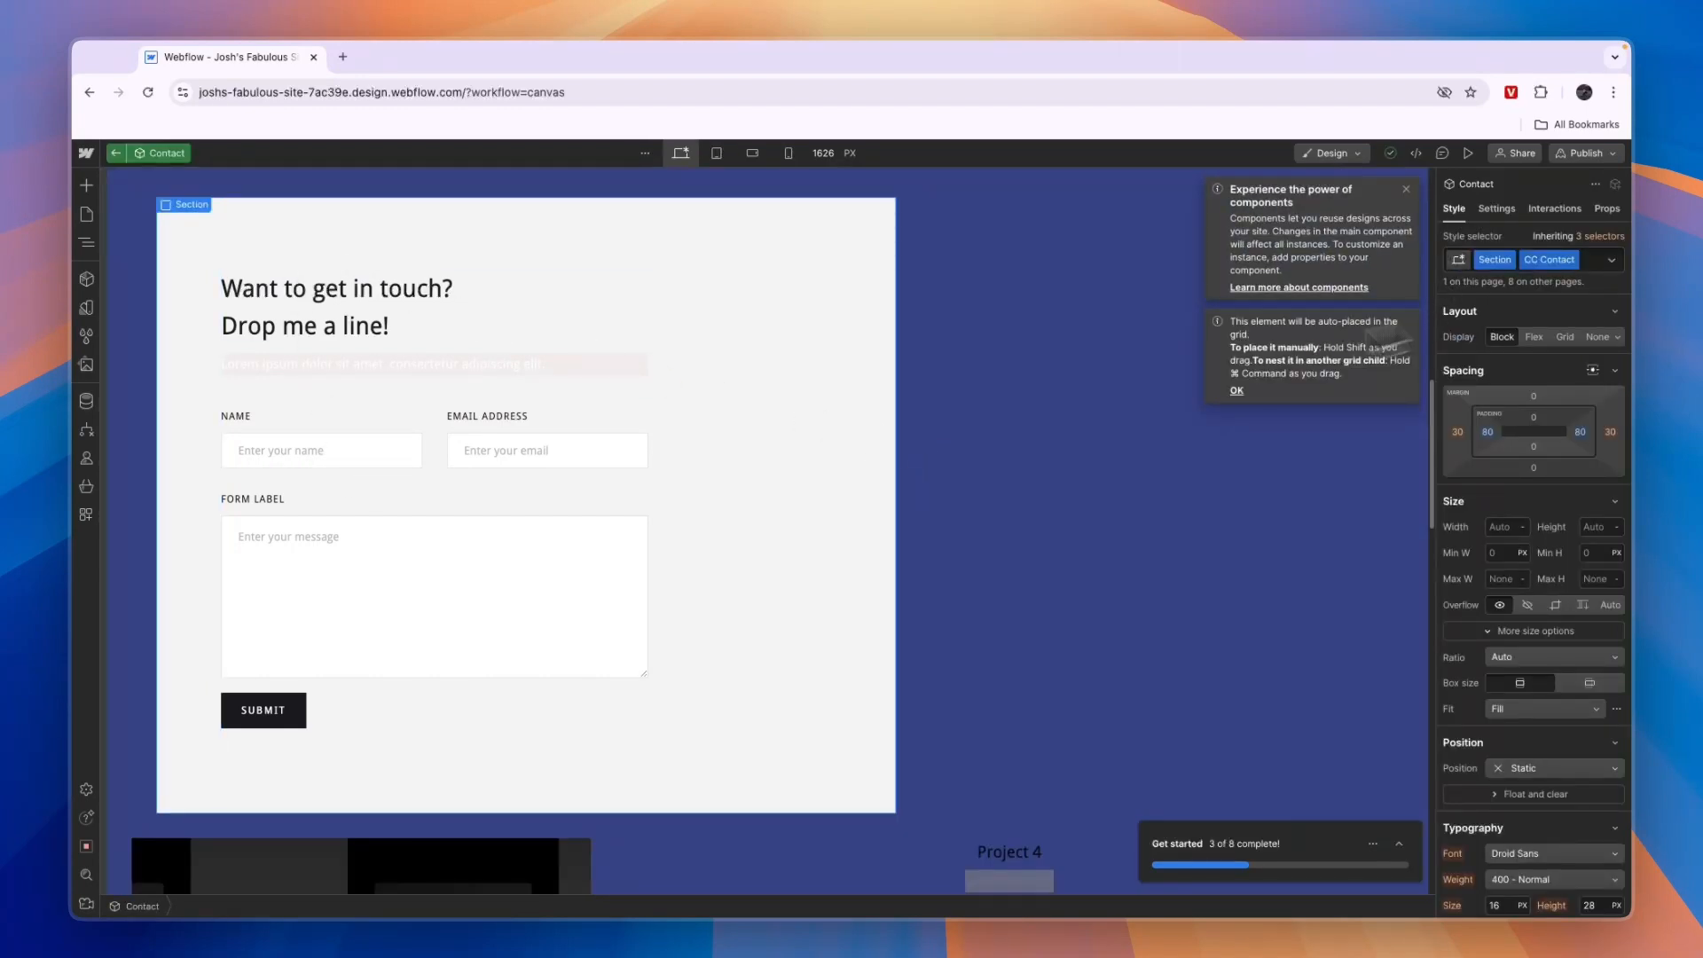
{"action": "scroll", "coordinate": [834, 390], "scroll_direction": "down", "scroll_amount": 3}
{"action": "scroll", "coordinate": [798, 434], "scroll_direction": "up", "scroll_amount": 4}
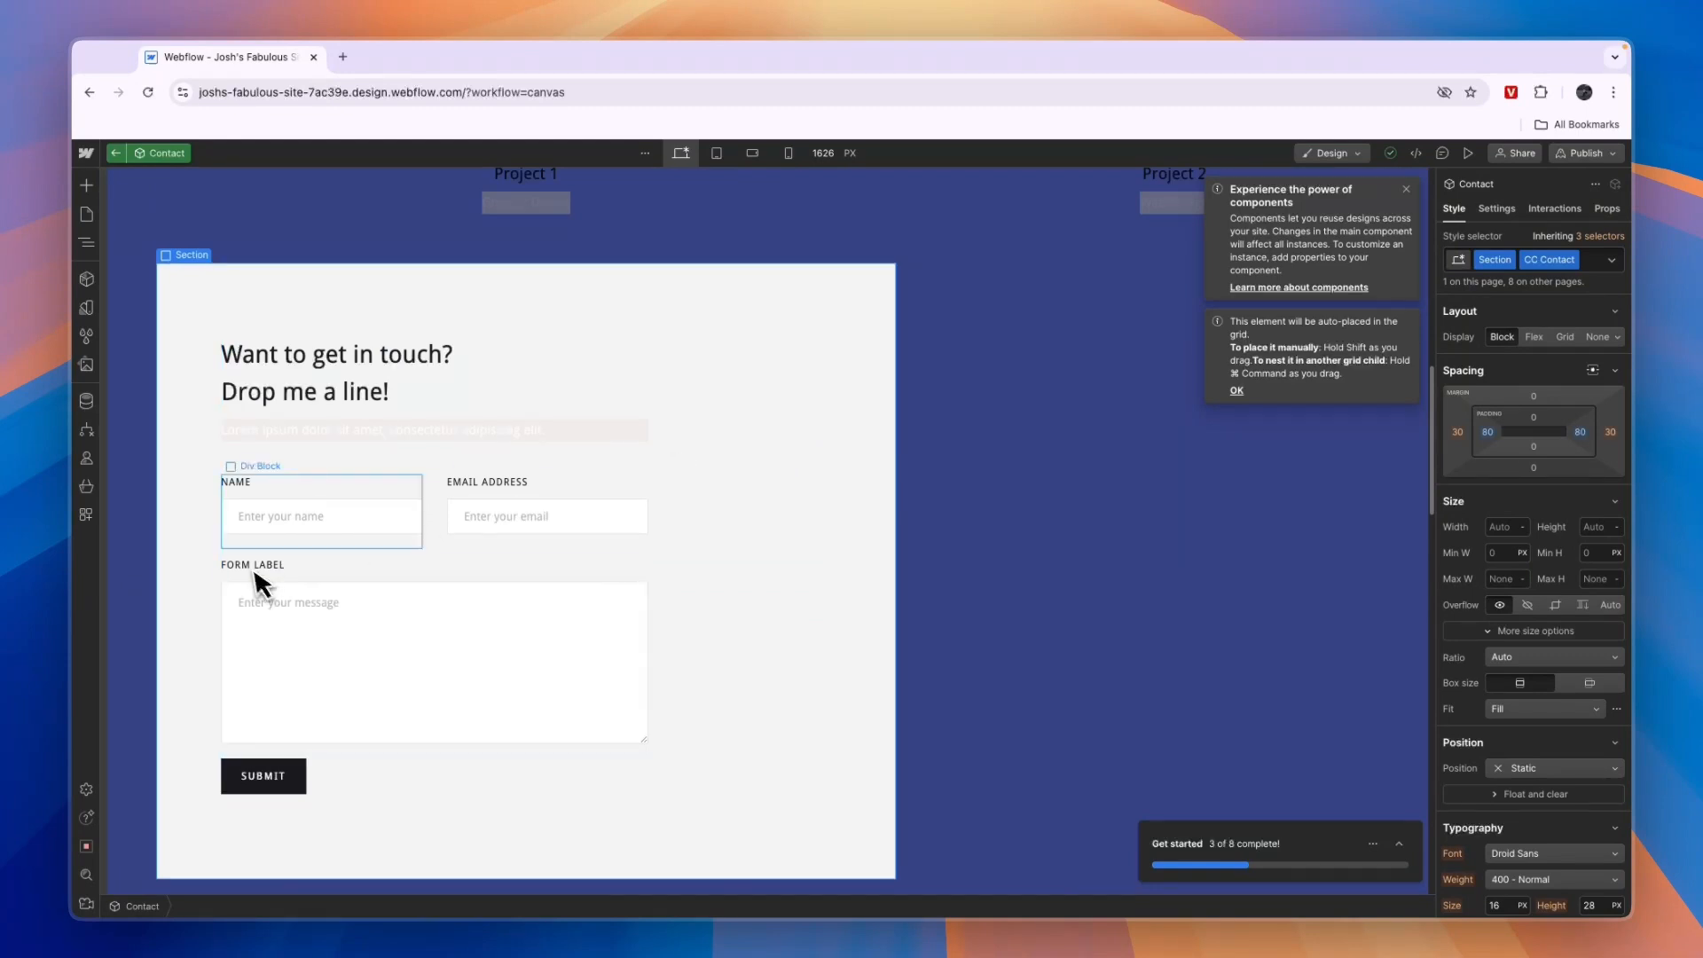
{"action": "left_click", "coordinate": [329, 429]}
{"action": "key", "text": "Escape"}
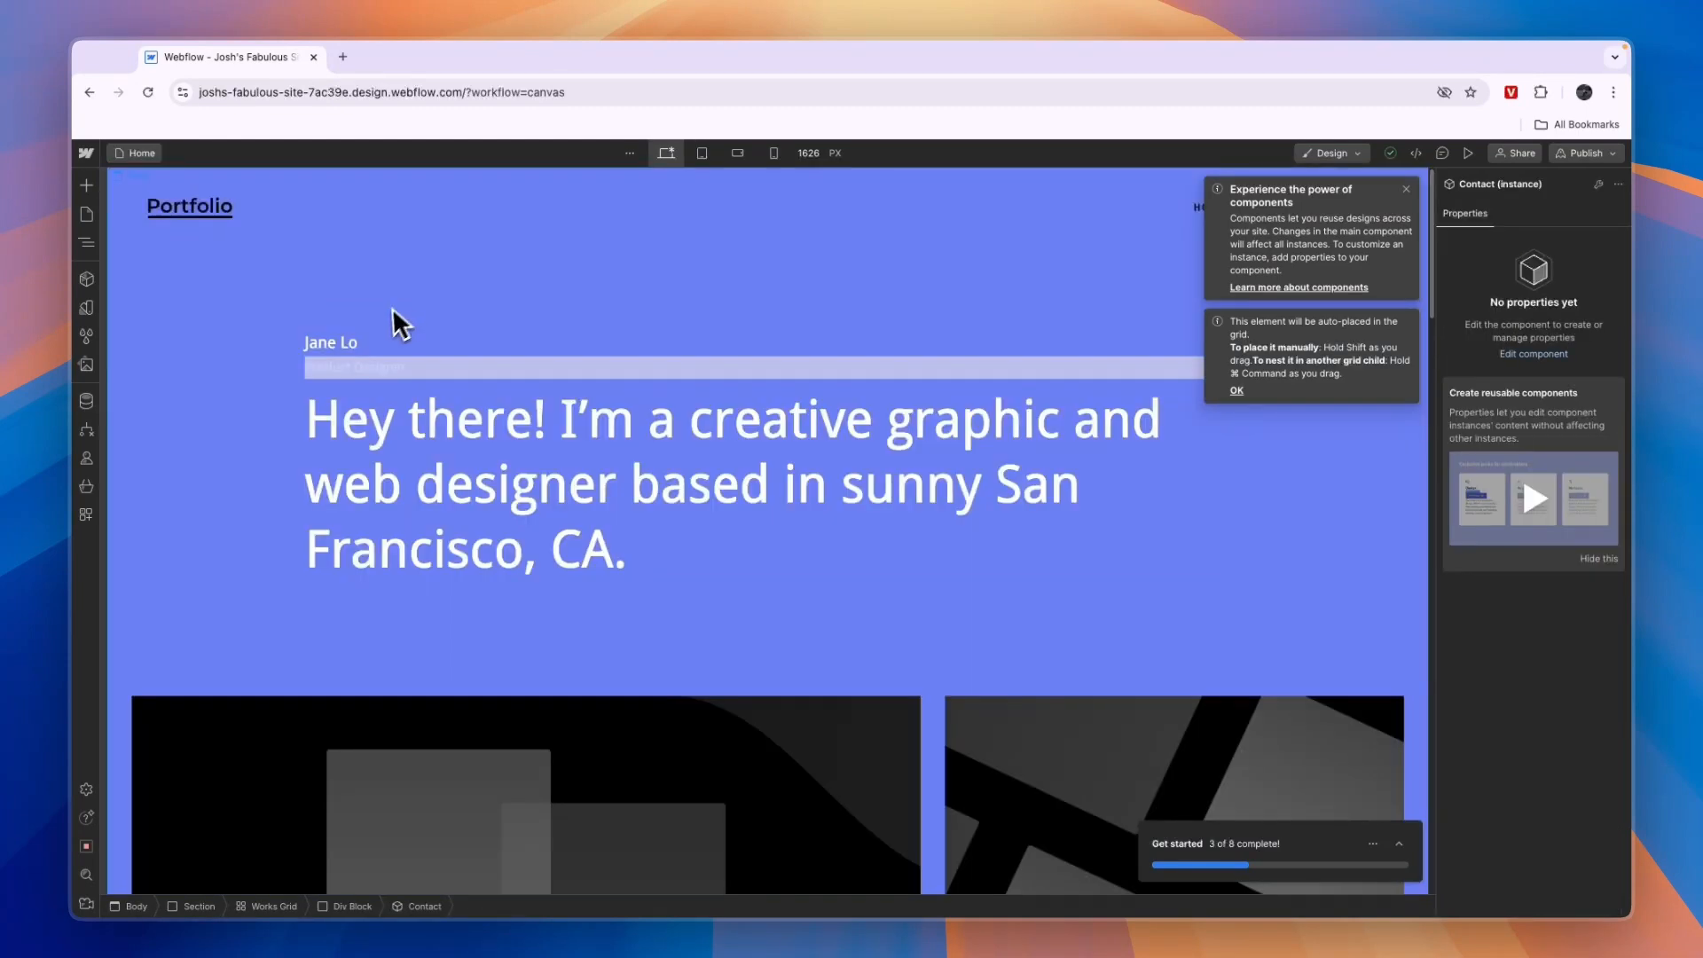
Place the morgen Beginner's Tutorial image in the Project 1 work image and the Glovo Cancel Order image in Project 2's
{"action": "scroll", "coordinate": [612, 483], "scroll_direction": "down", "scroll_amount": 6}
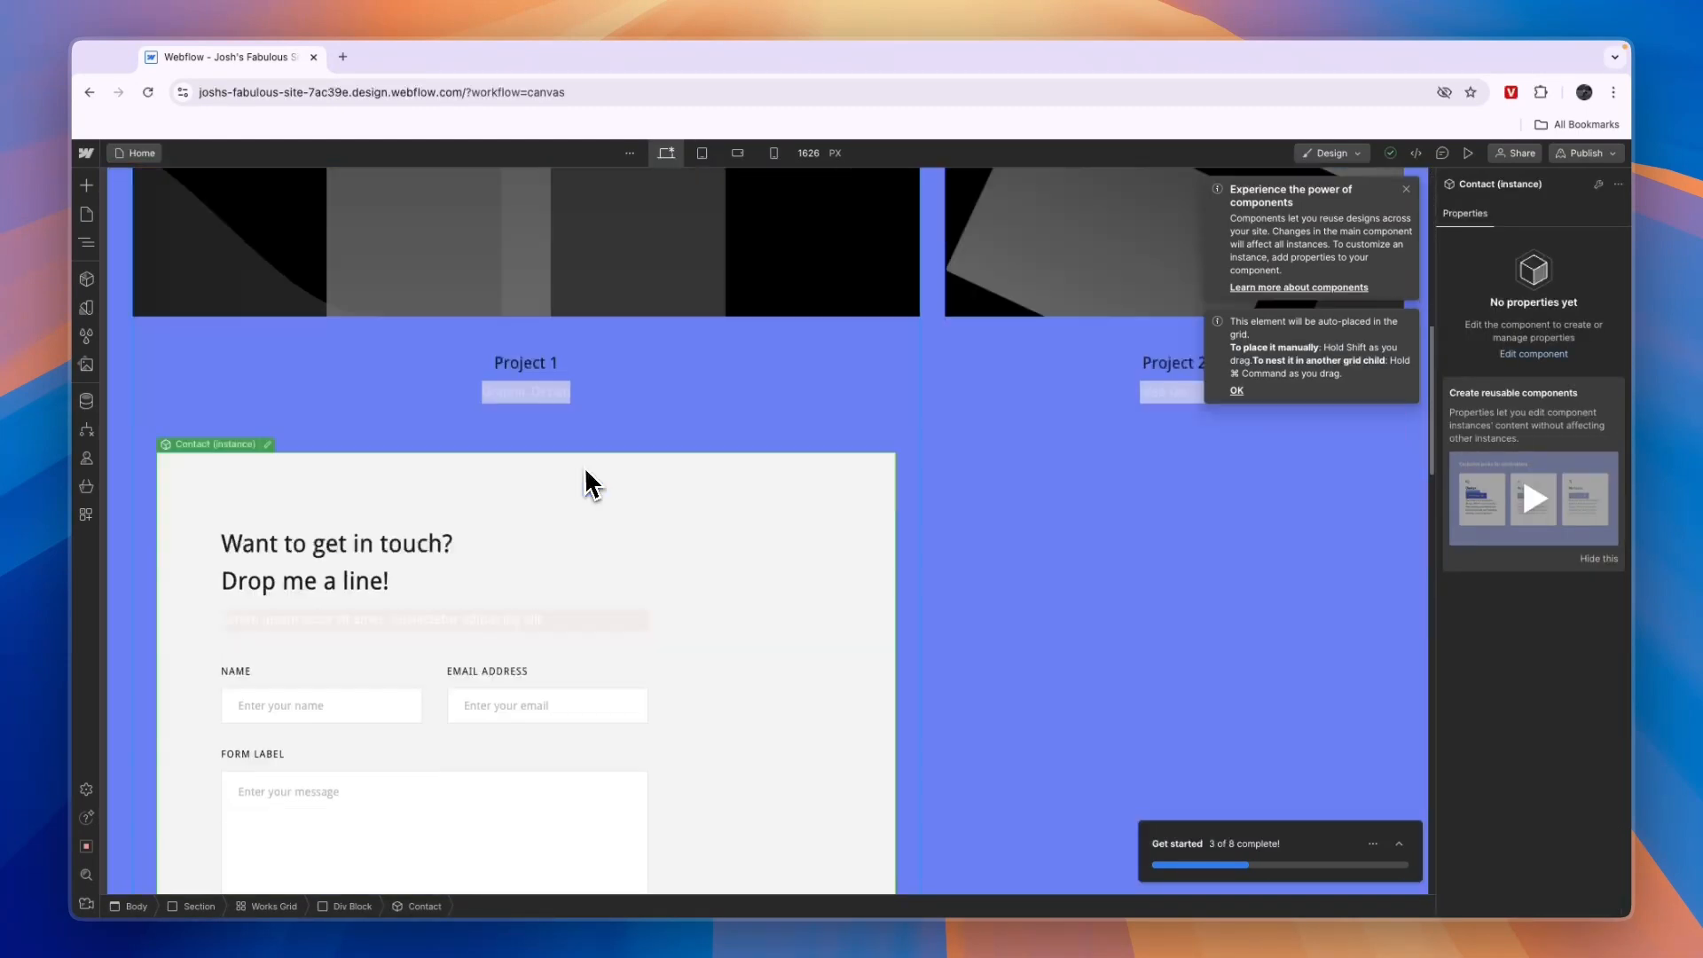
{"action": "scroll", "coordinate": [550, 452], "scroll_direction": "down", "scroll_amount": 3}
{"action": "scroll", "coordinate": [488, 426], "scroll_direction": "up", "scroll_amount": 9}
{"action": "left_click", "coordinate": [664, 585]}
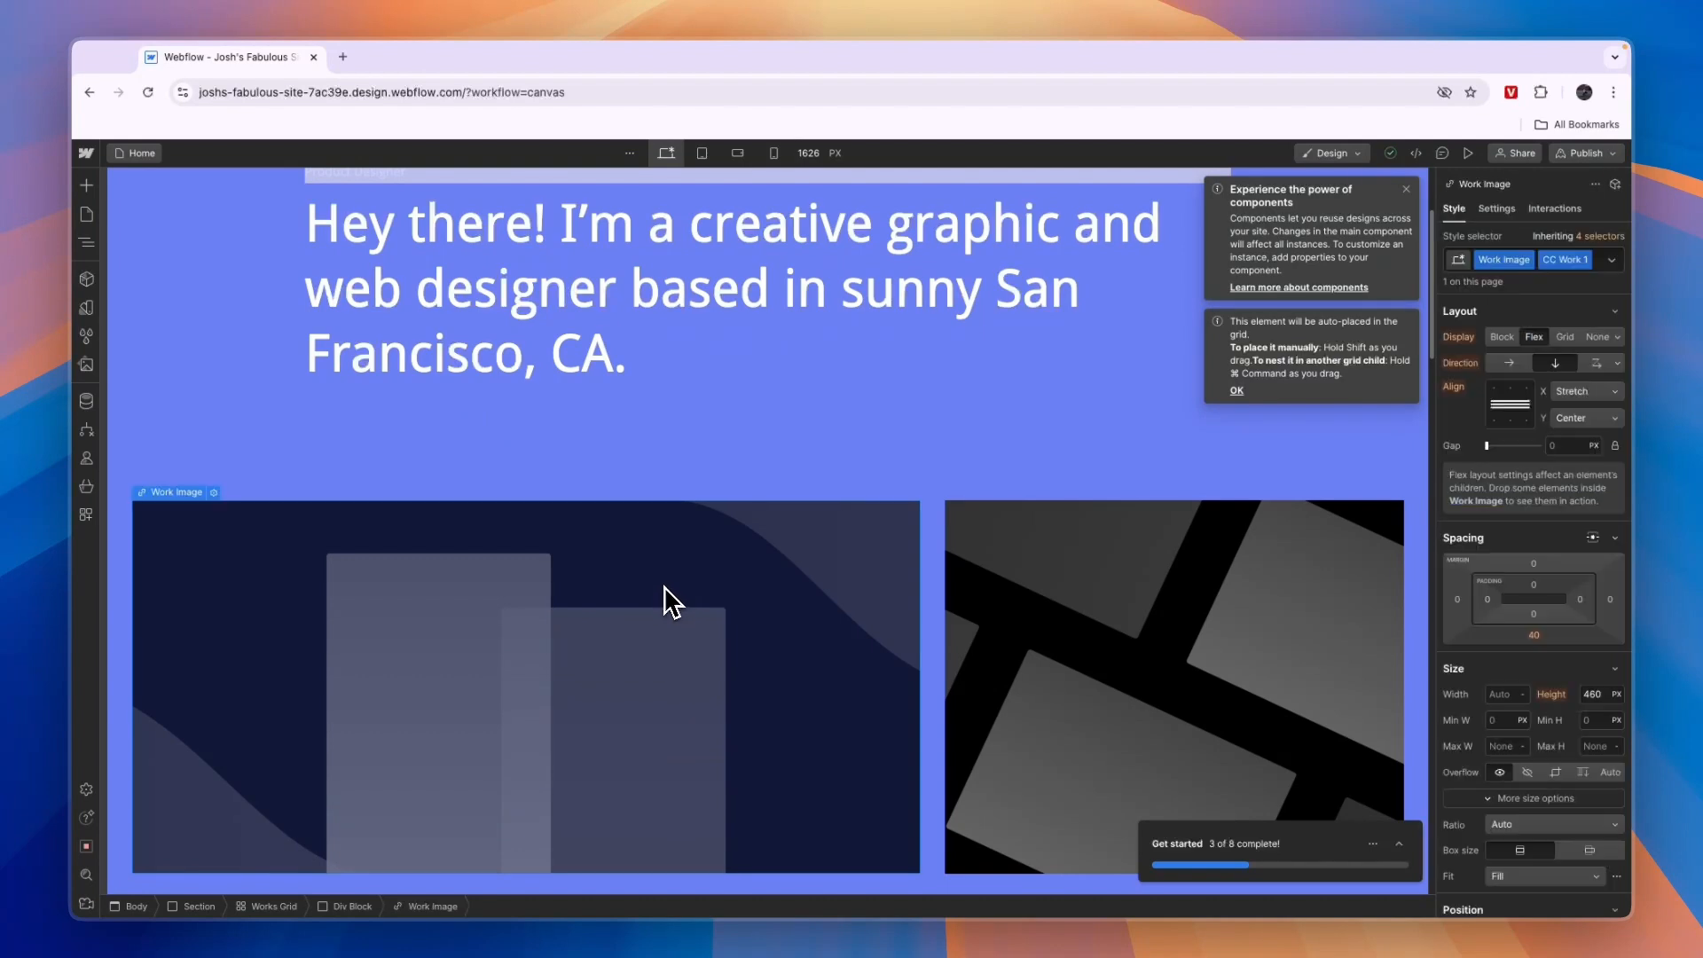
{"action": "scroll", "coordinate": [629, 594], "scroll_direction": "down", "scroll_amount": 2}
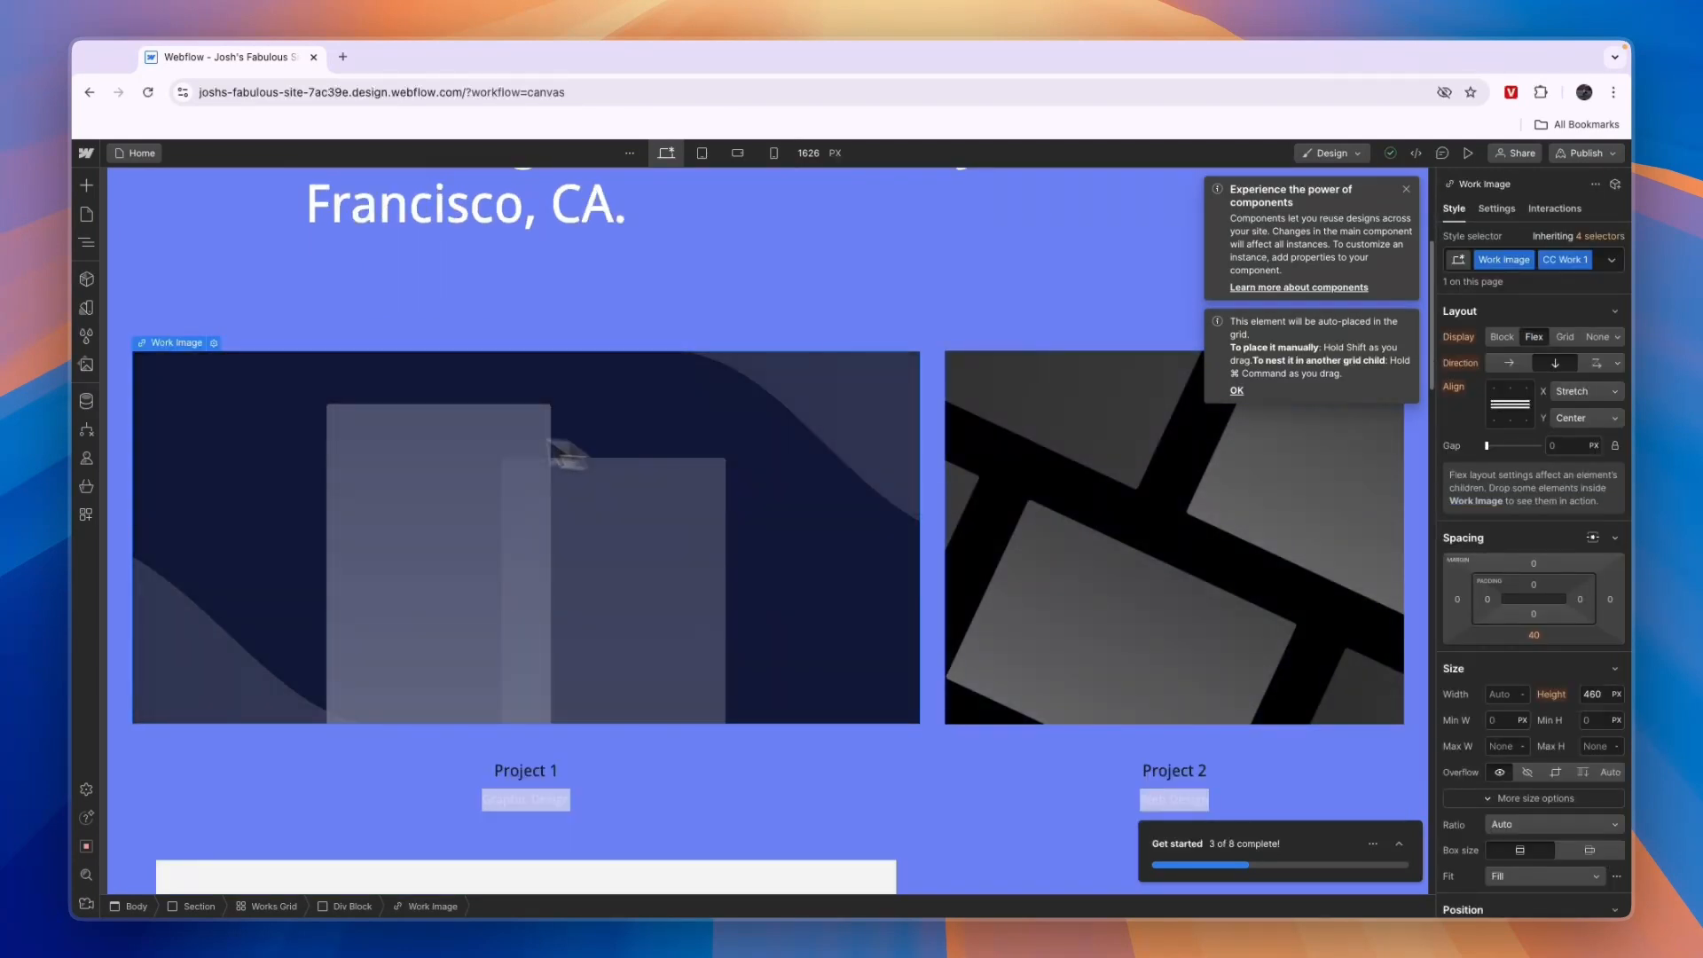
{"action": "left_click", "coordinate": [87, 365]}
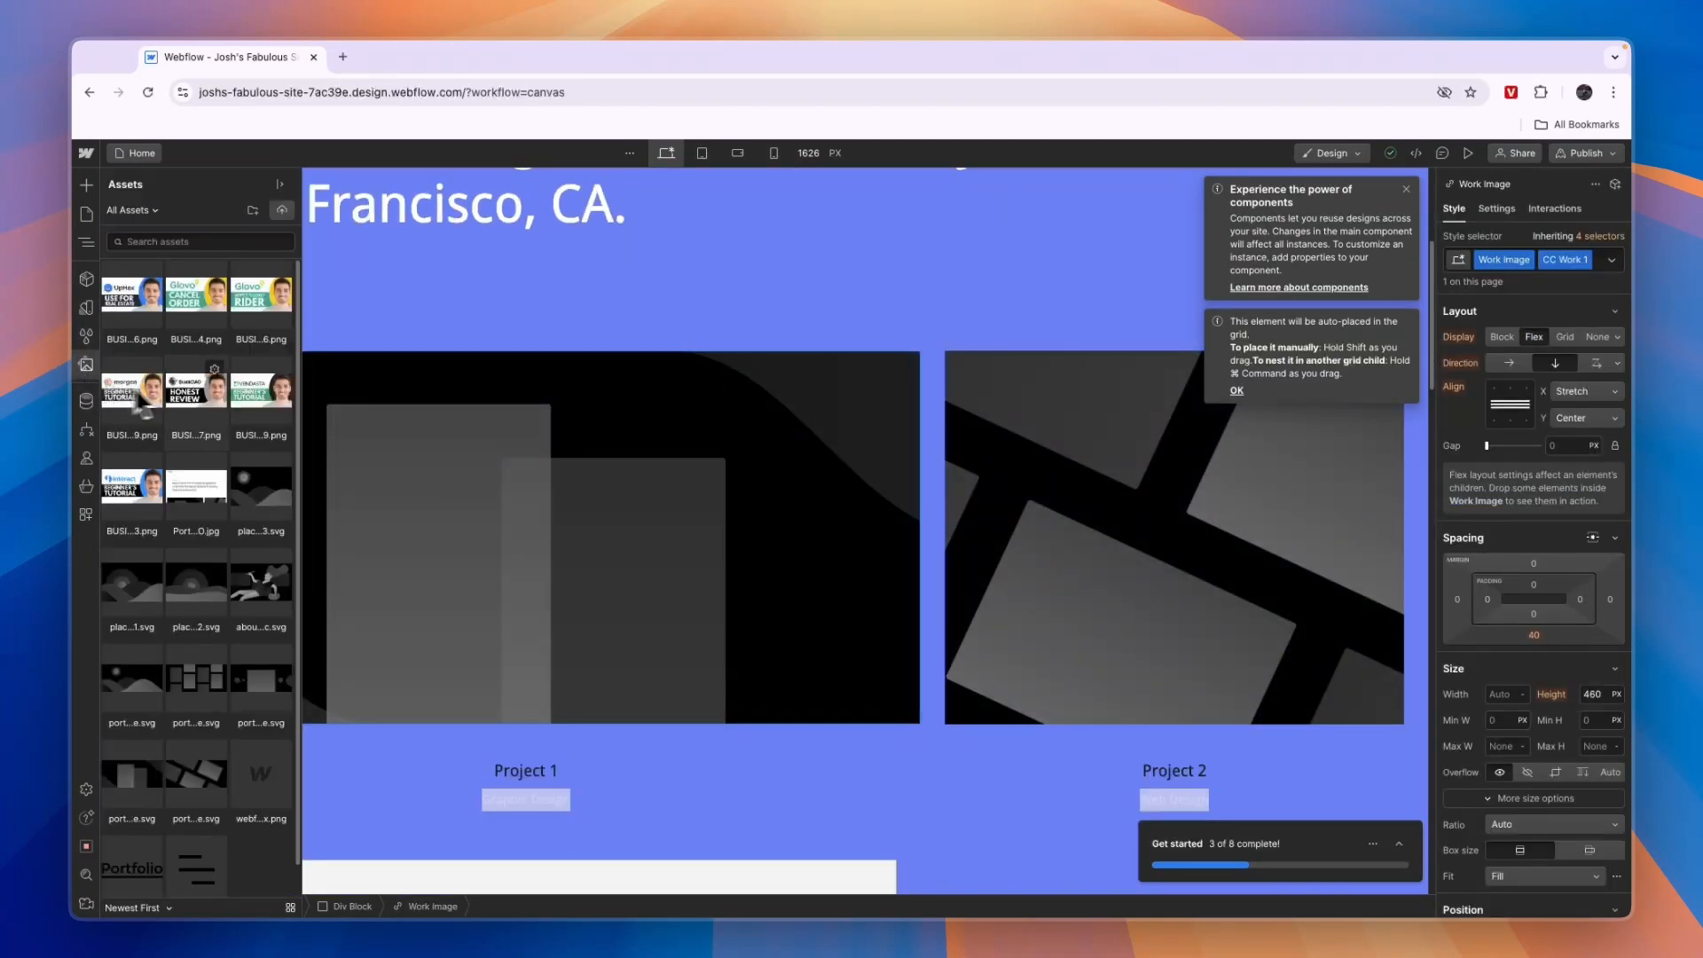
{"action": "left_click_drag", "start_coordinate": [136, 412], "coordinate": [440, 476]}
{"action": "left_click", "coordinate": [314, 555]}
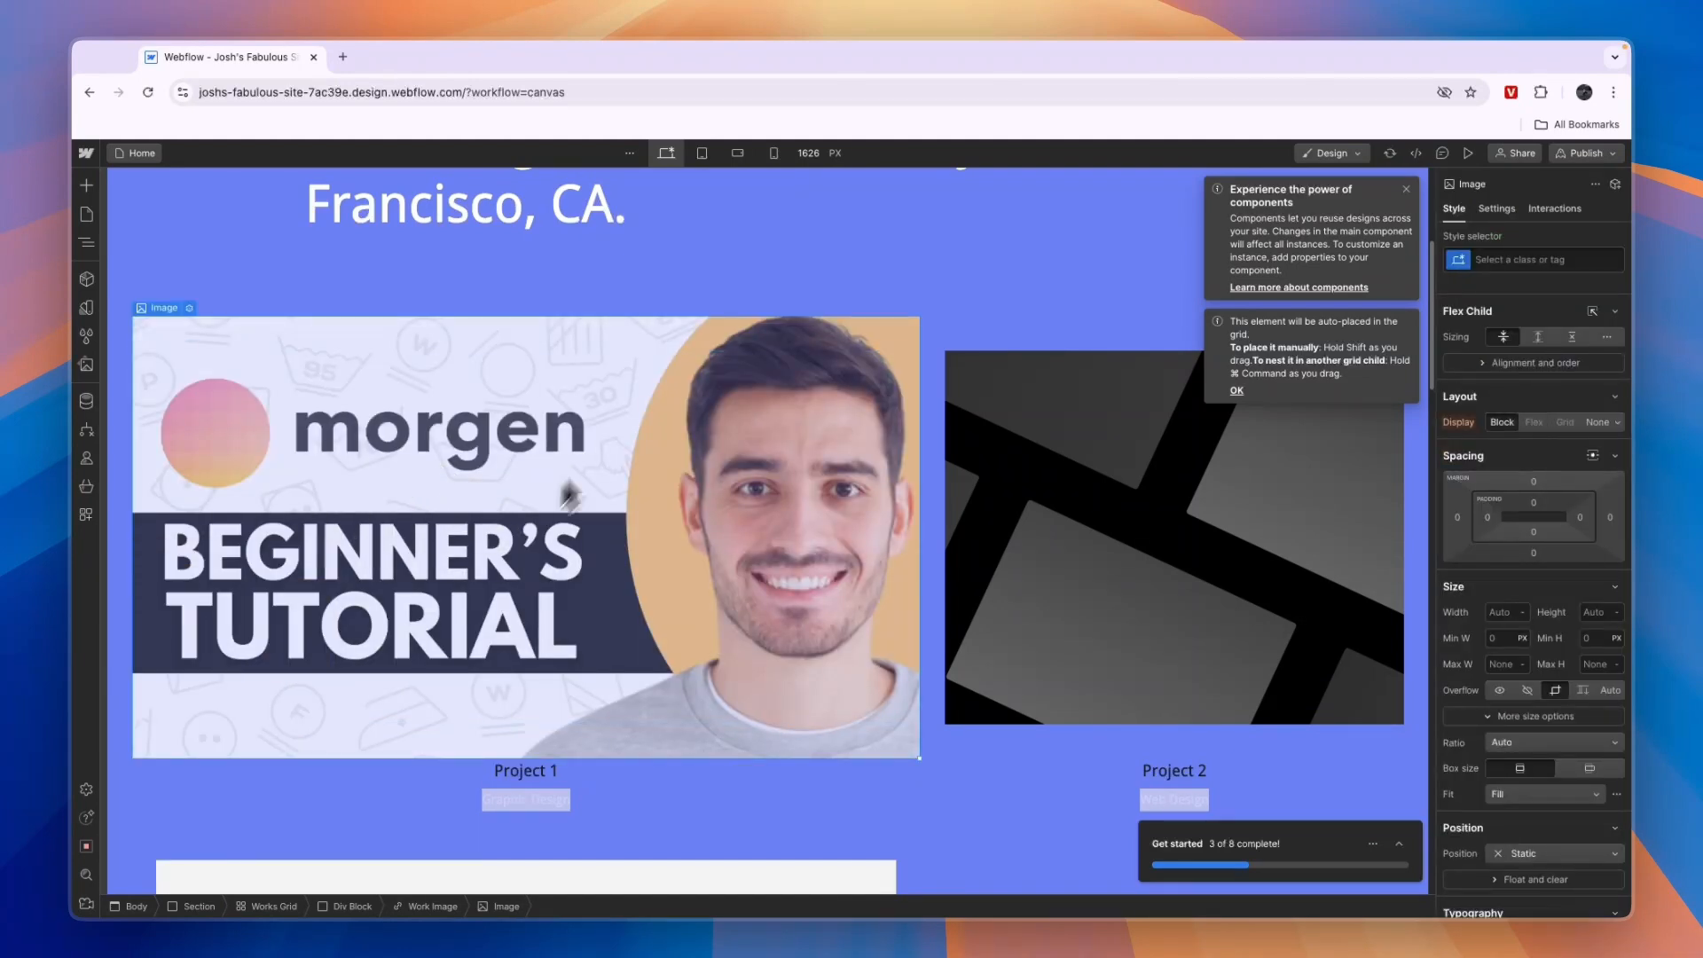
{"action": "left_click", "coordinate": [86, 364]}
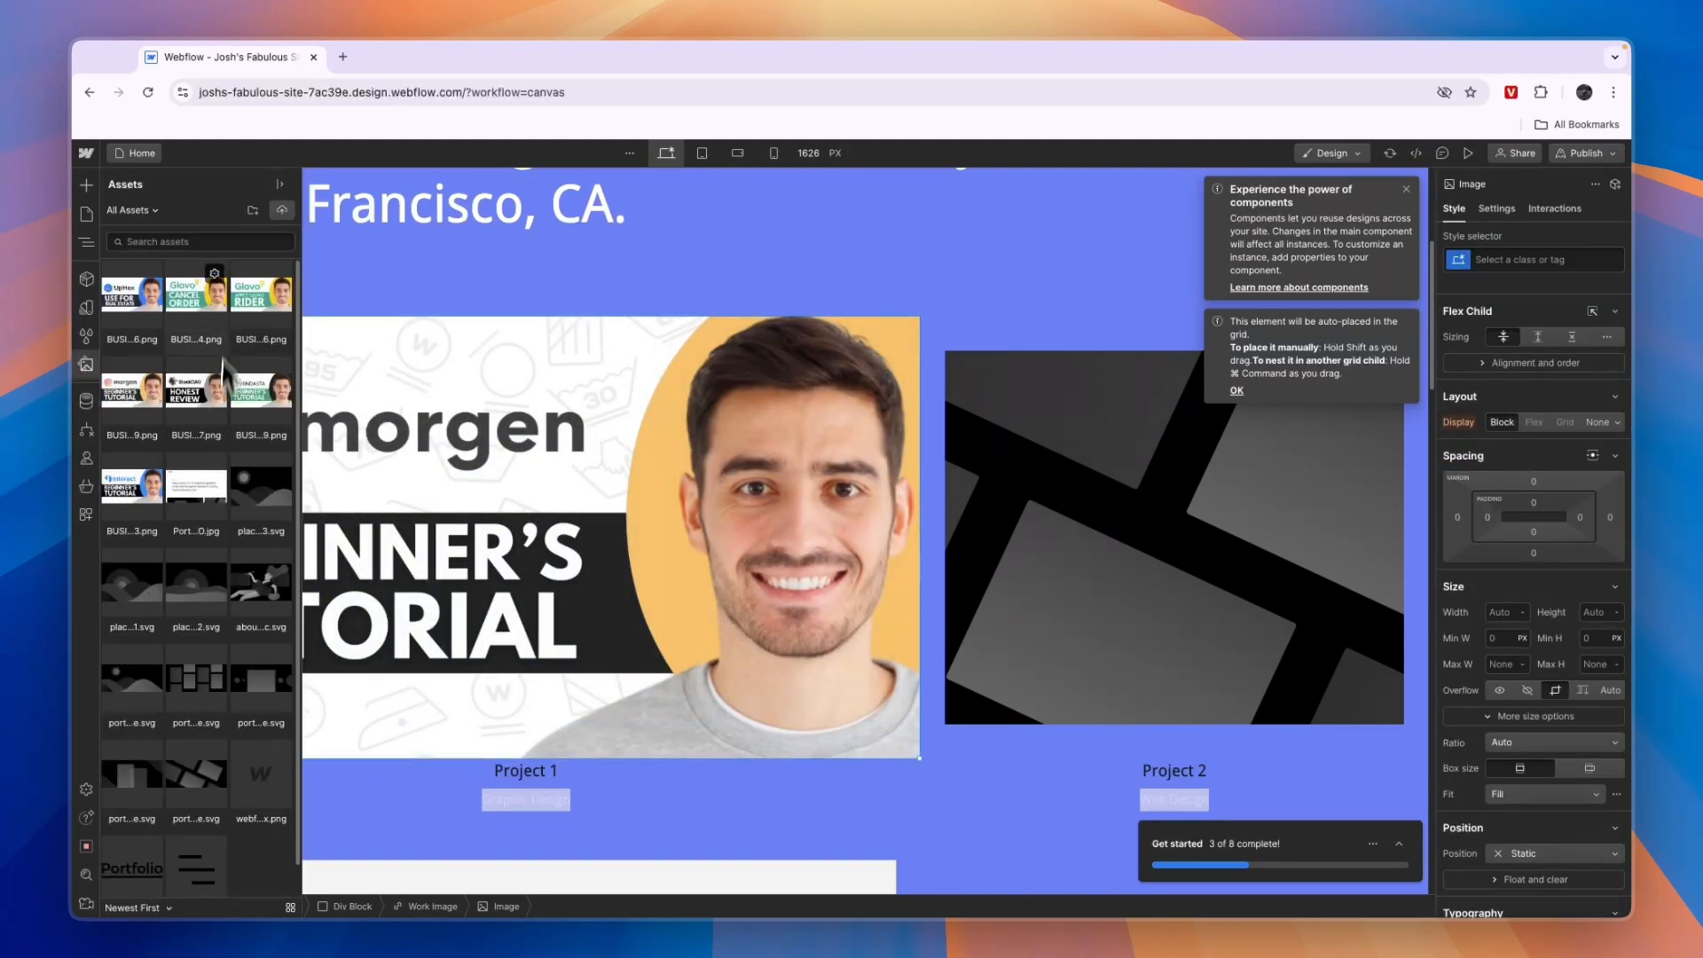
{"action": "left_click_drag", "start_coordinate": [196, 293], "coordinate": [1176, 492]}
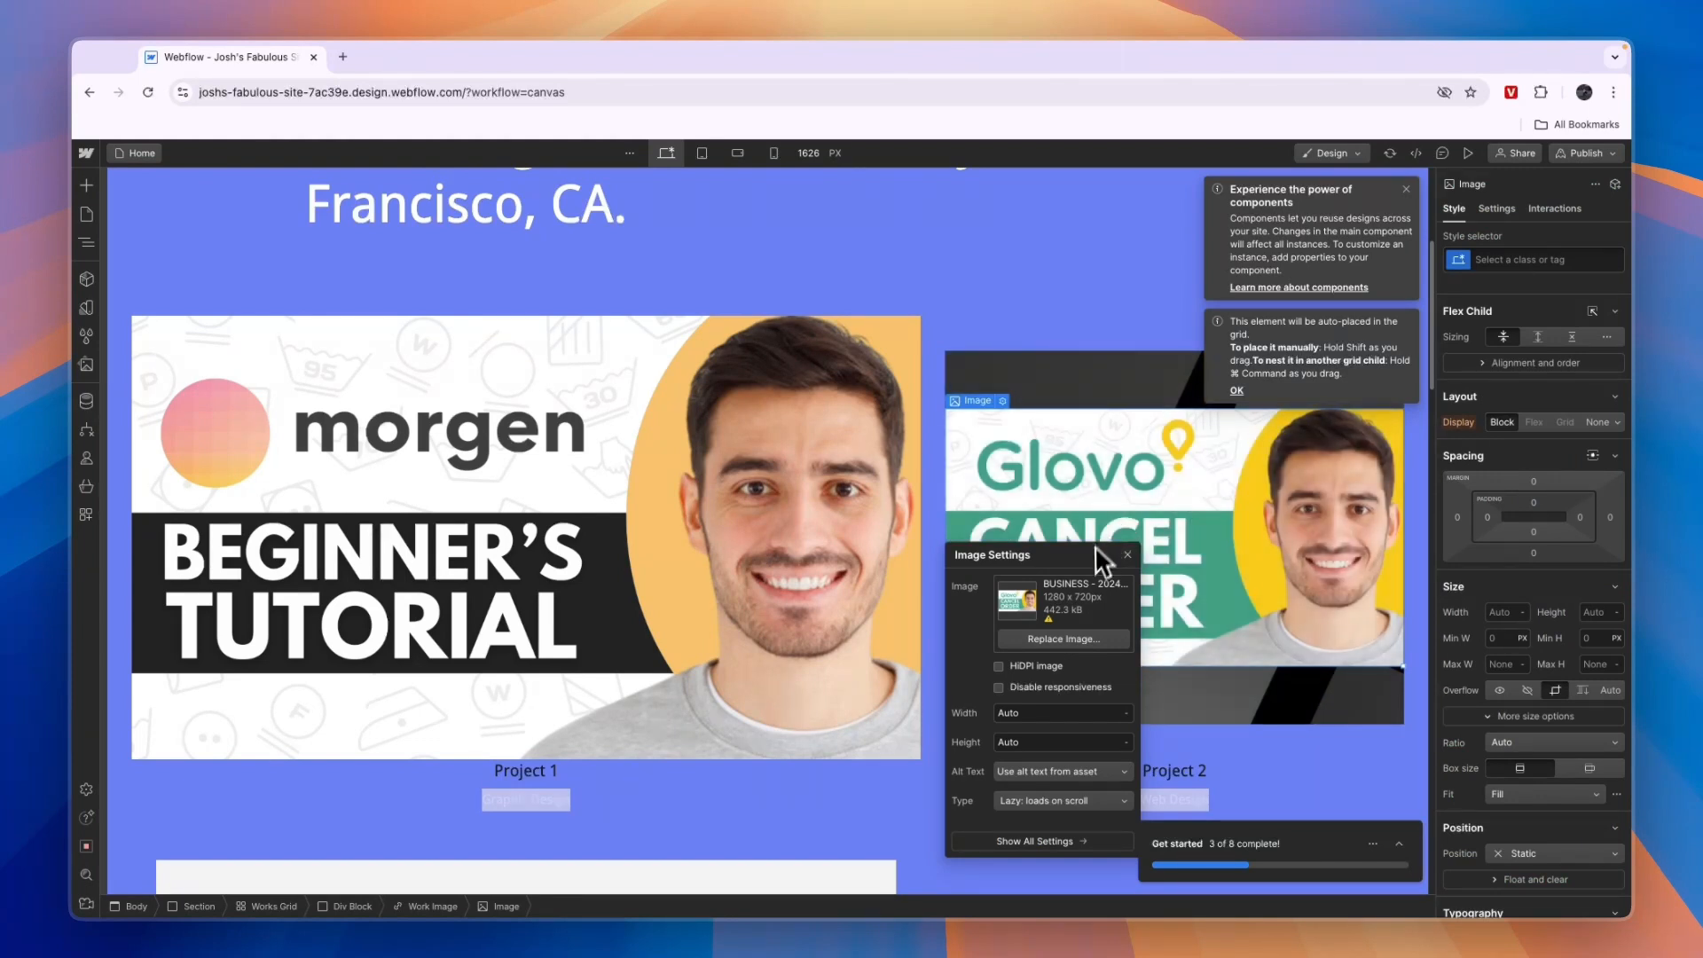
Dismiss the components tip, publish the site to the selected webflow.io domain, and open the live site
{"action": "left_click", "coordinate": [1574, 156]}
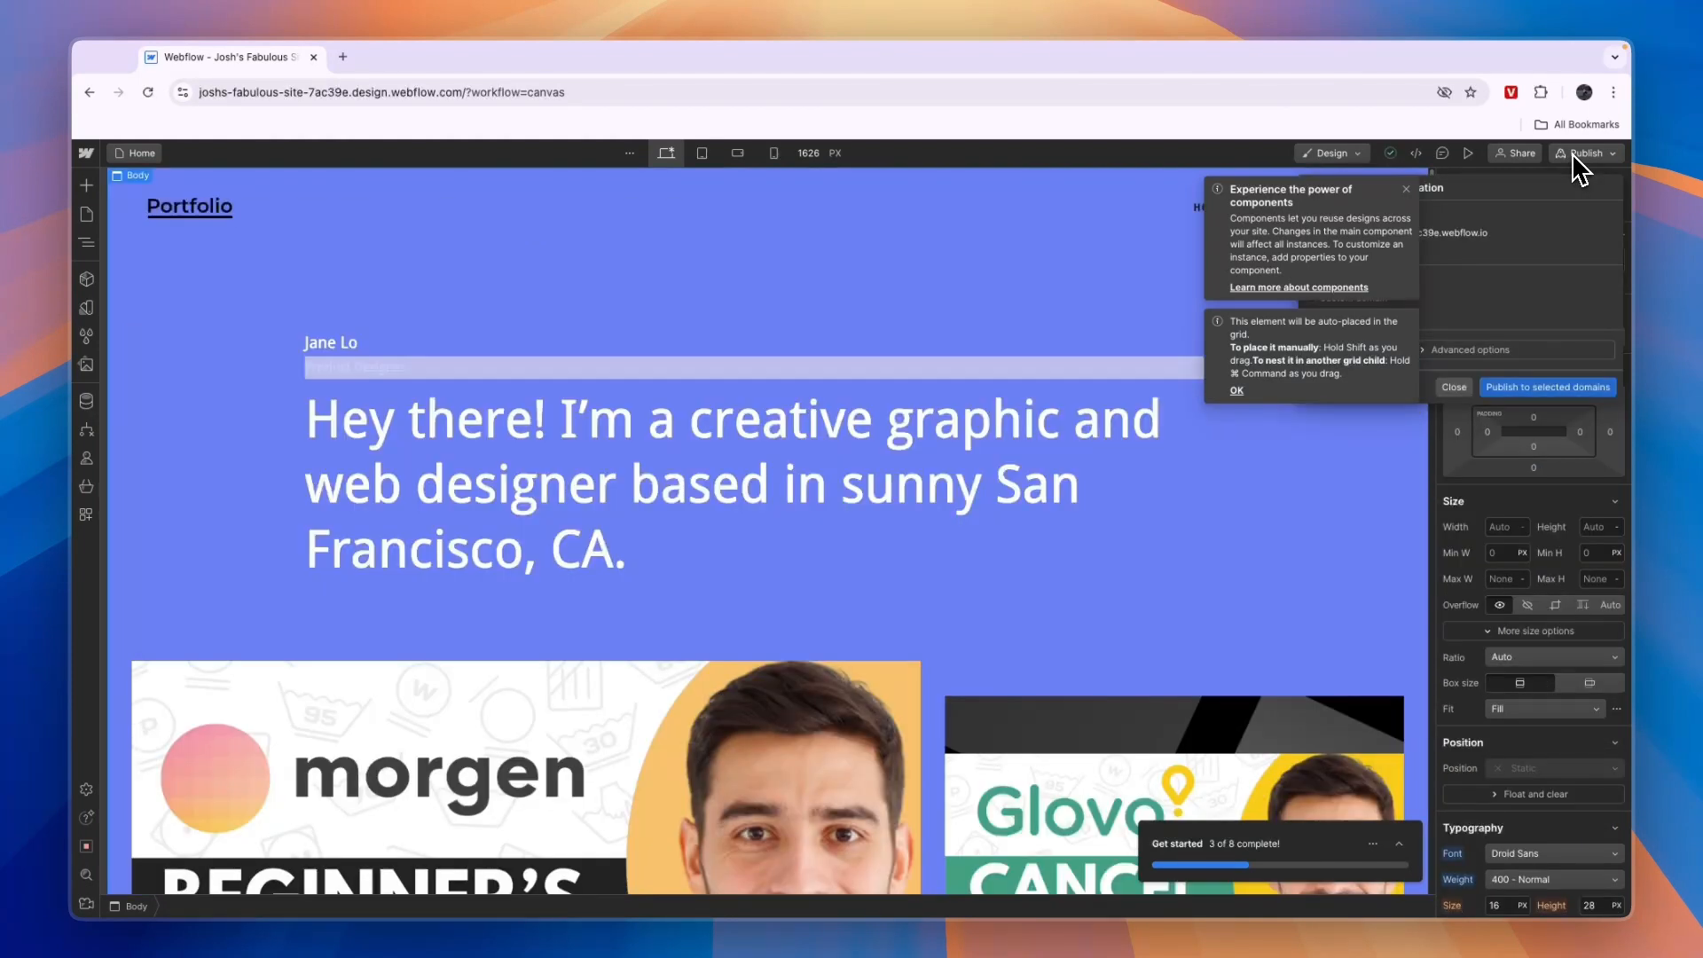
{"action": "left_click", "coordinate": [1405, 189]}
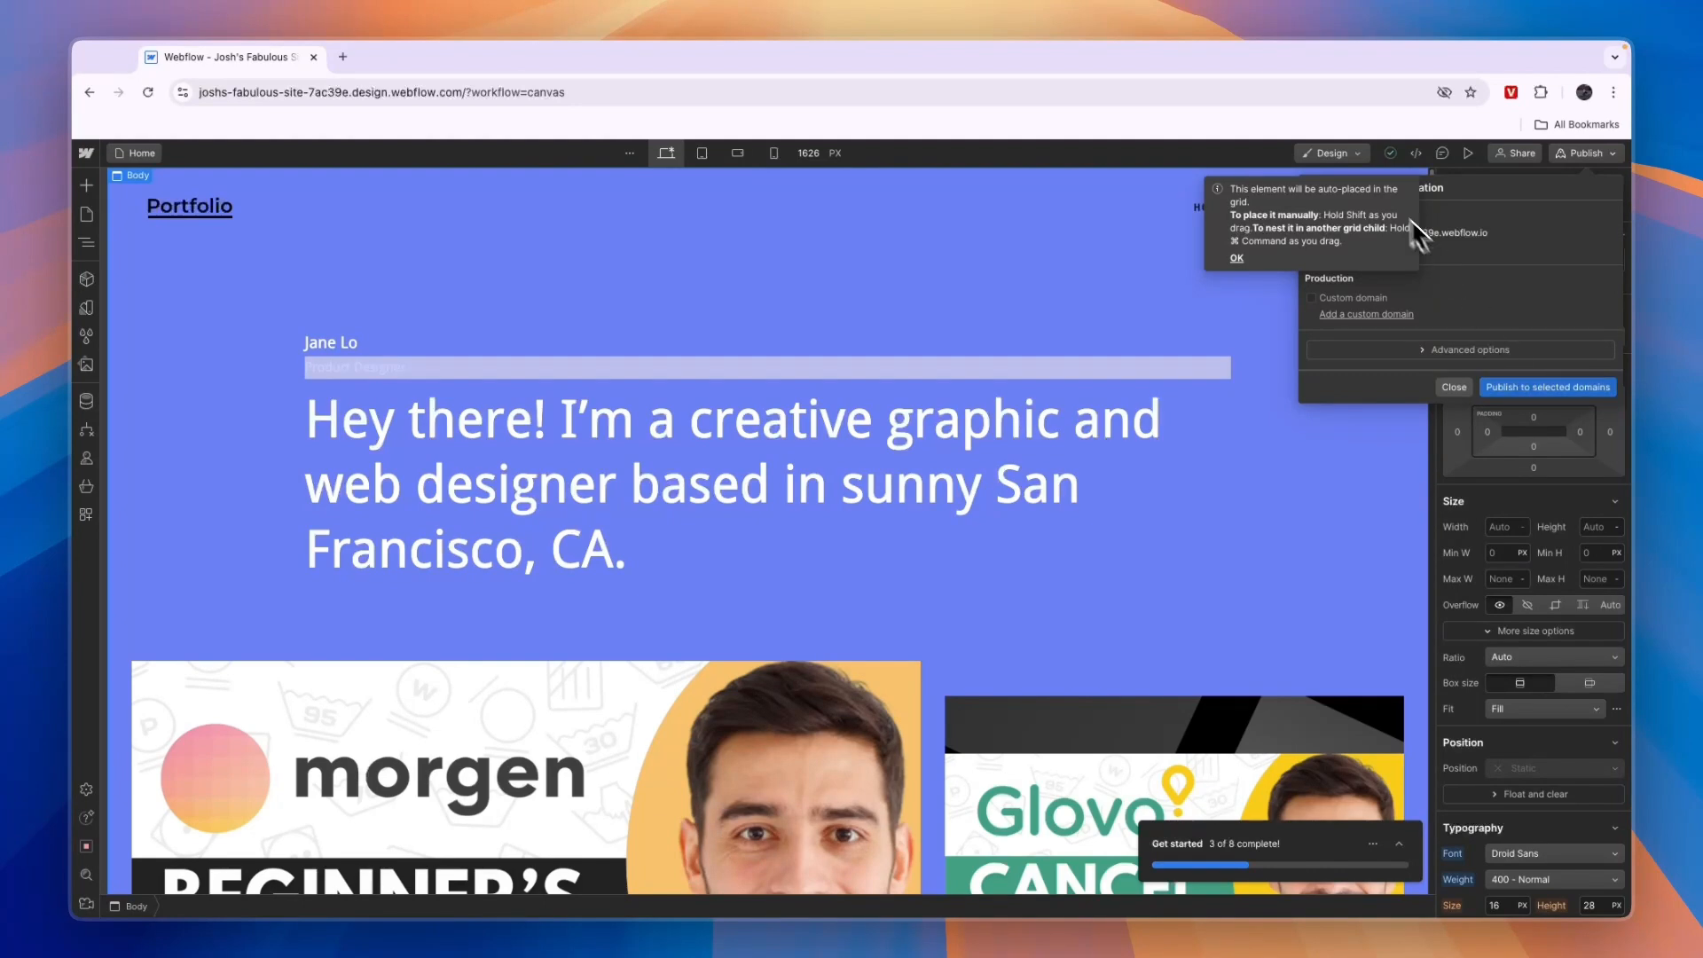
{"action": "left_click", "coordinate": [1523, 391]}
{"action": "left_click", "coordinate": [1504, 233]}
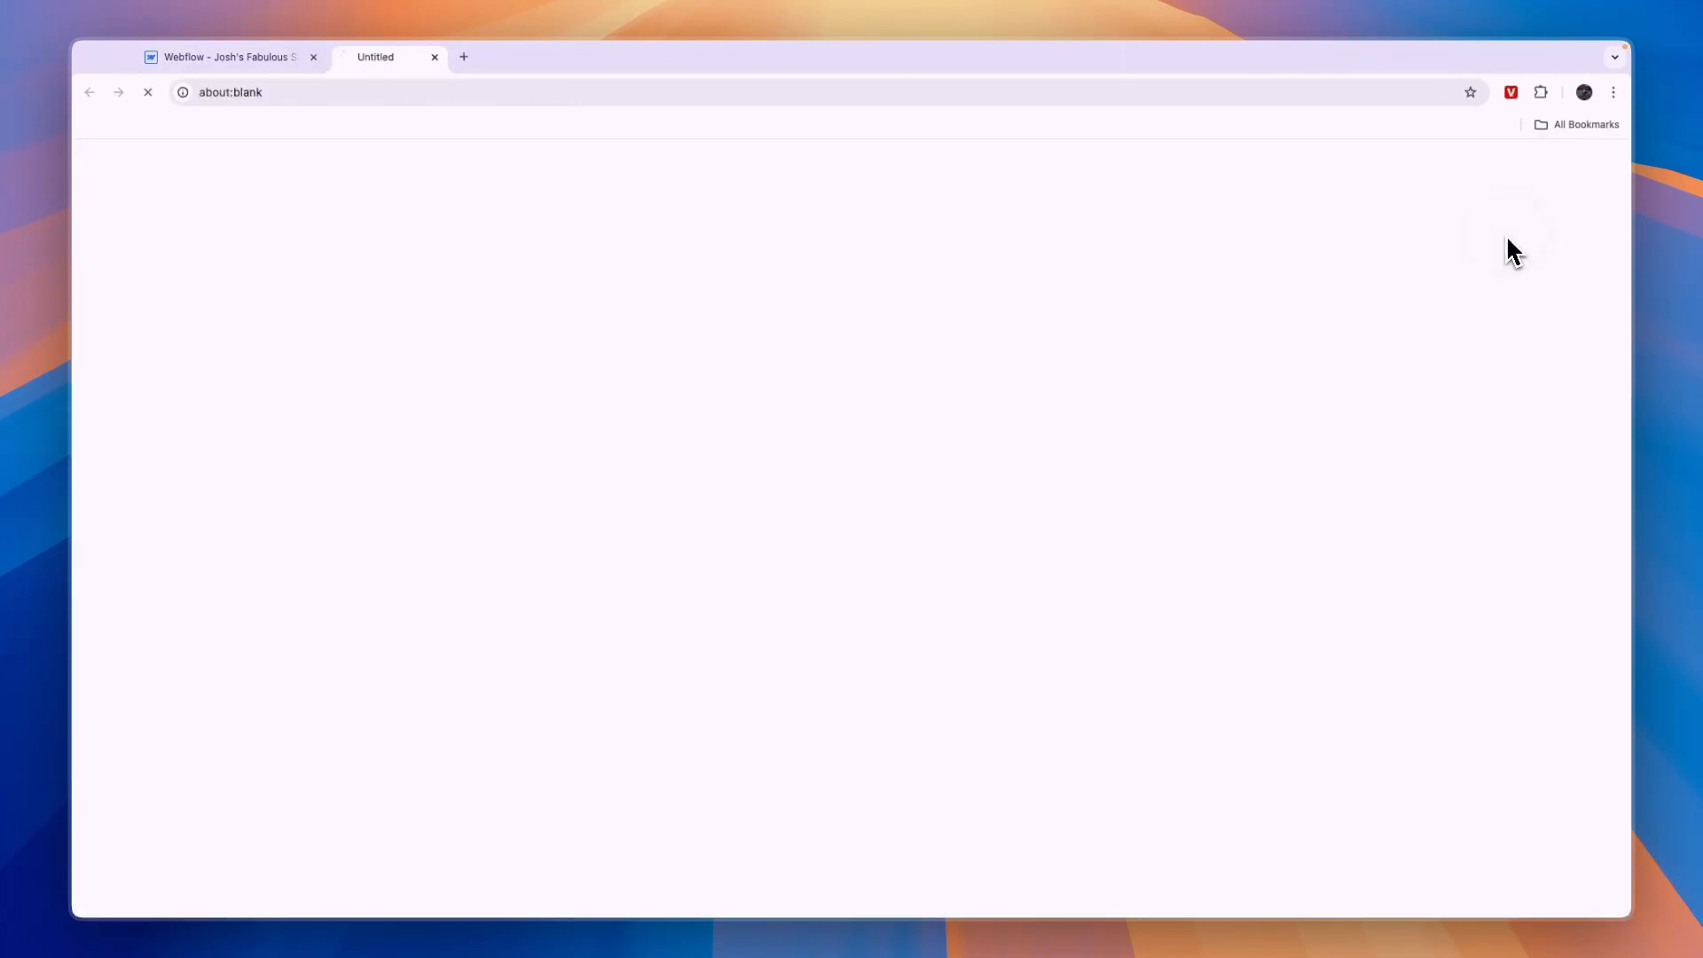
Look through the published home page, checking the project images, contact form and added button
{"action": "scroll", "coordinate": [1140, 329], "scroll_direction": "down", "scroll_amount": 5}
{"action": "scroll", "coordinate": [1090, 343], "scroll_direction": "up", "scroll_amount": 5}
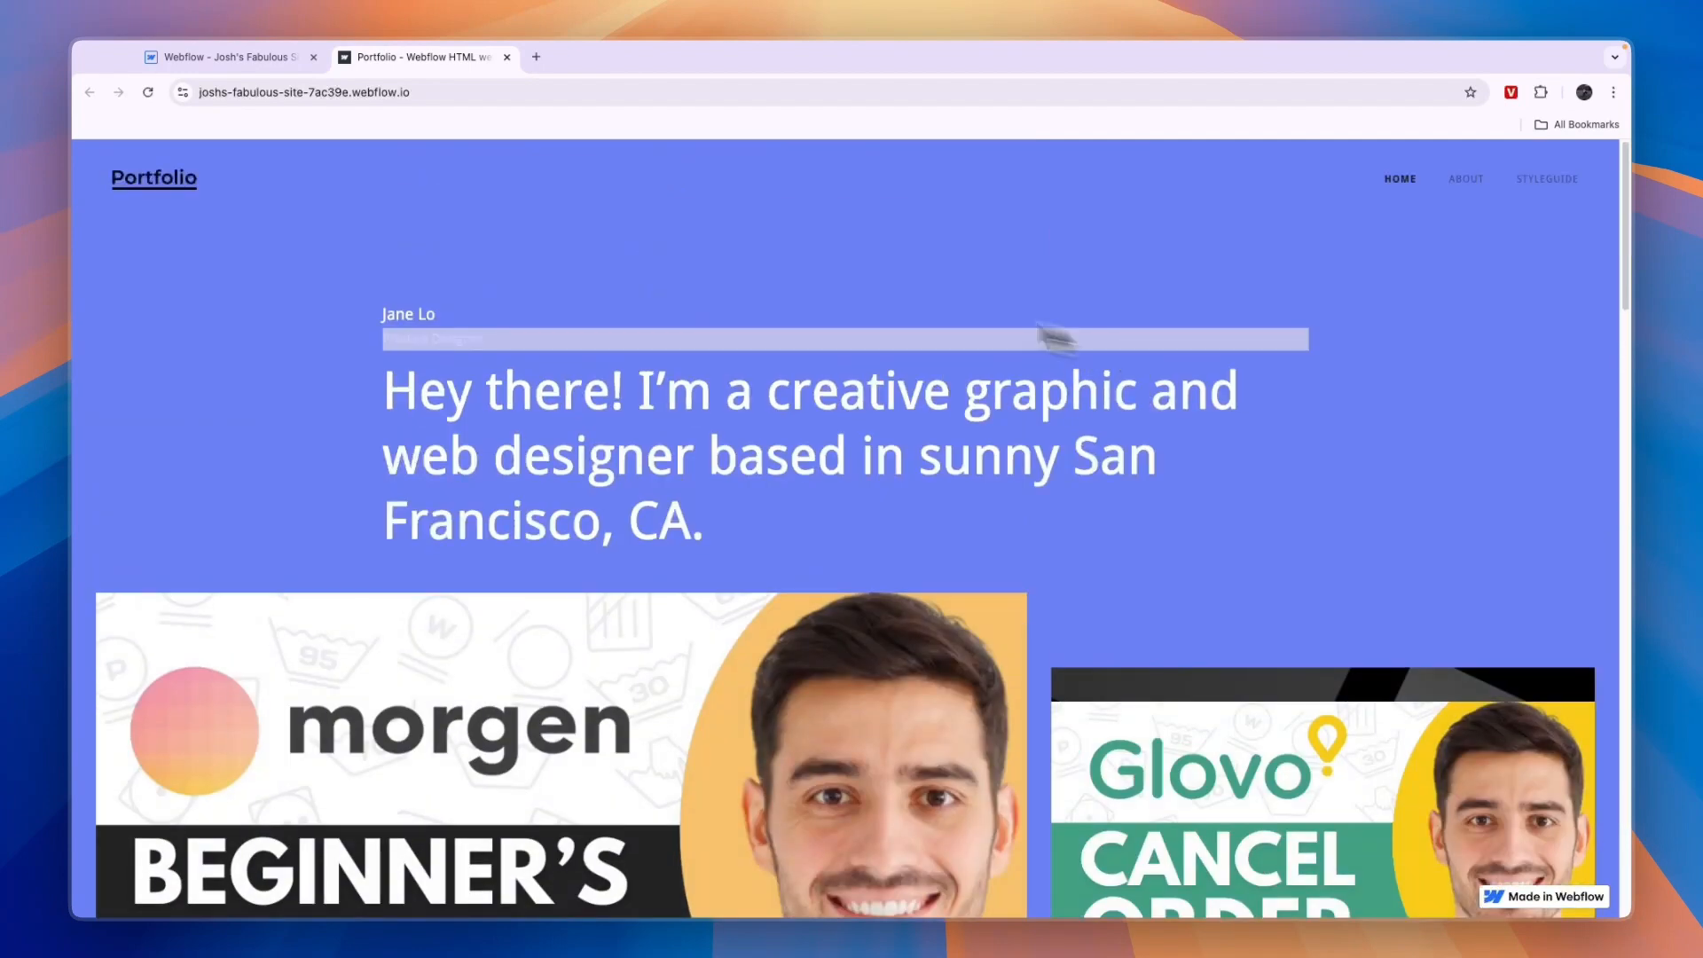
{"action": "scroll", "coordinate": [608, 417], "scroll_direction": "down", "scroll_amount": 15}
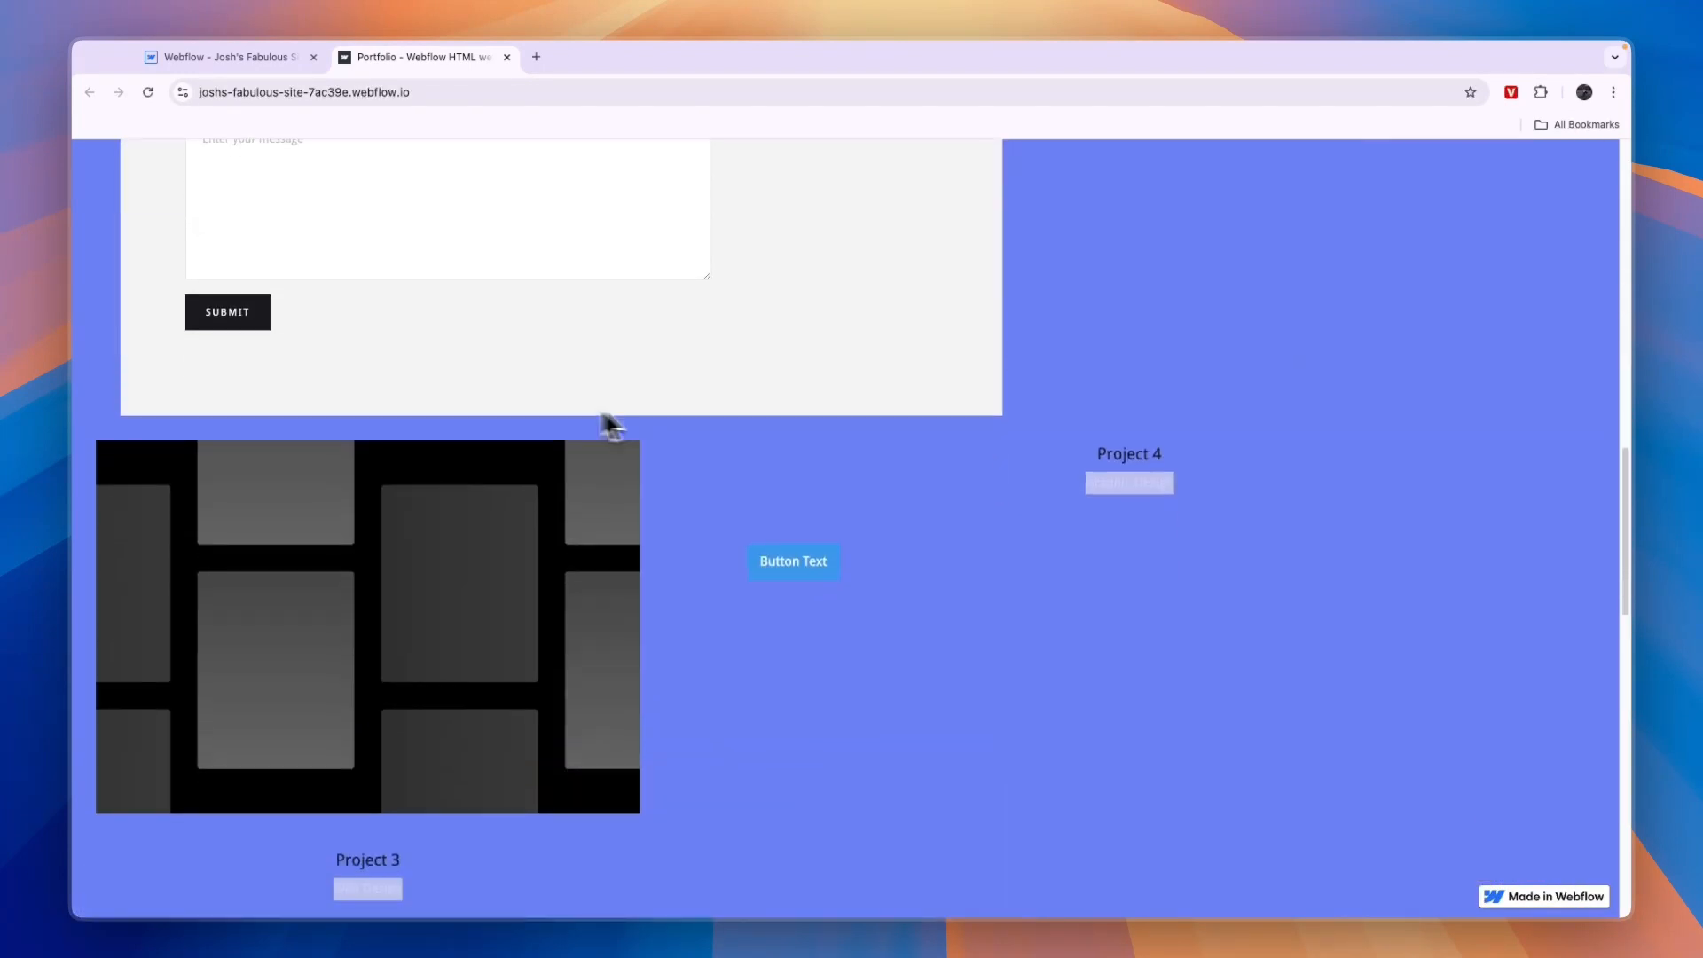
{"action": "scroll", "coordinate": [612, 426], "scroll_direction": "up", "scroll_amount": 5}
{"action": "scroll", "coordinate": [471, 635], "scroll_direction": "up", "scroll_amount": 3}
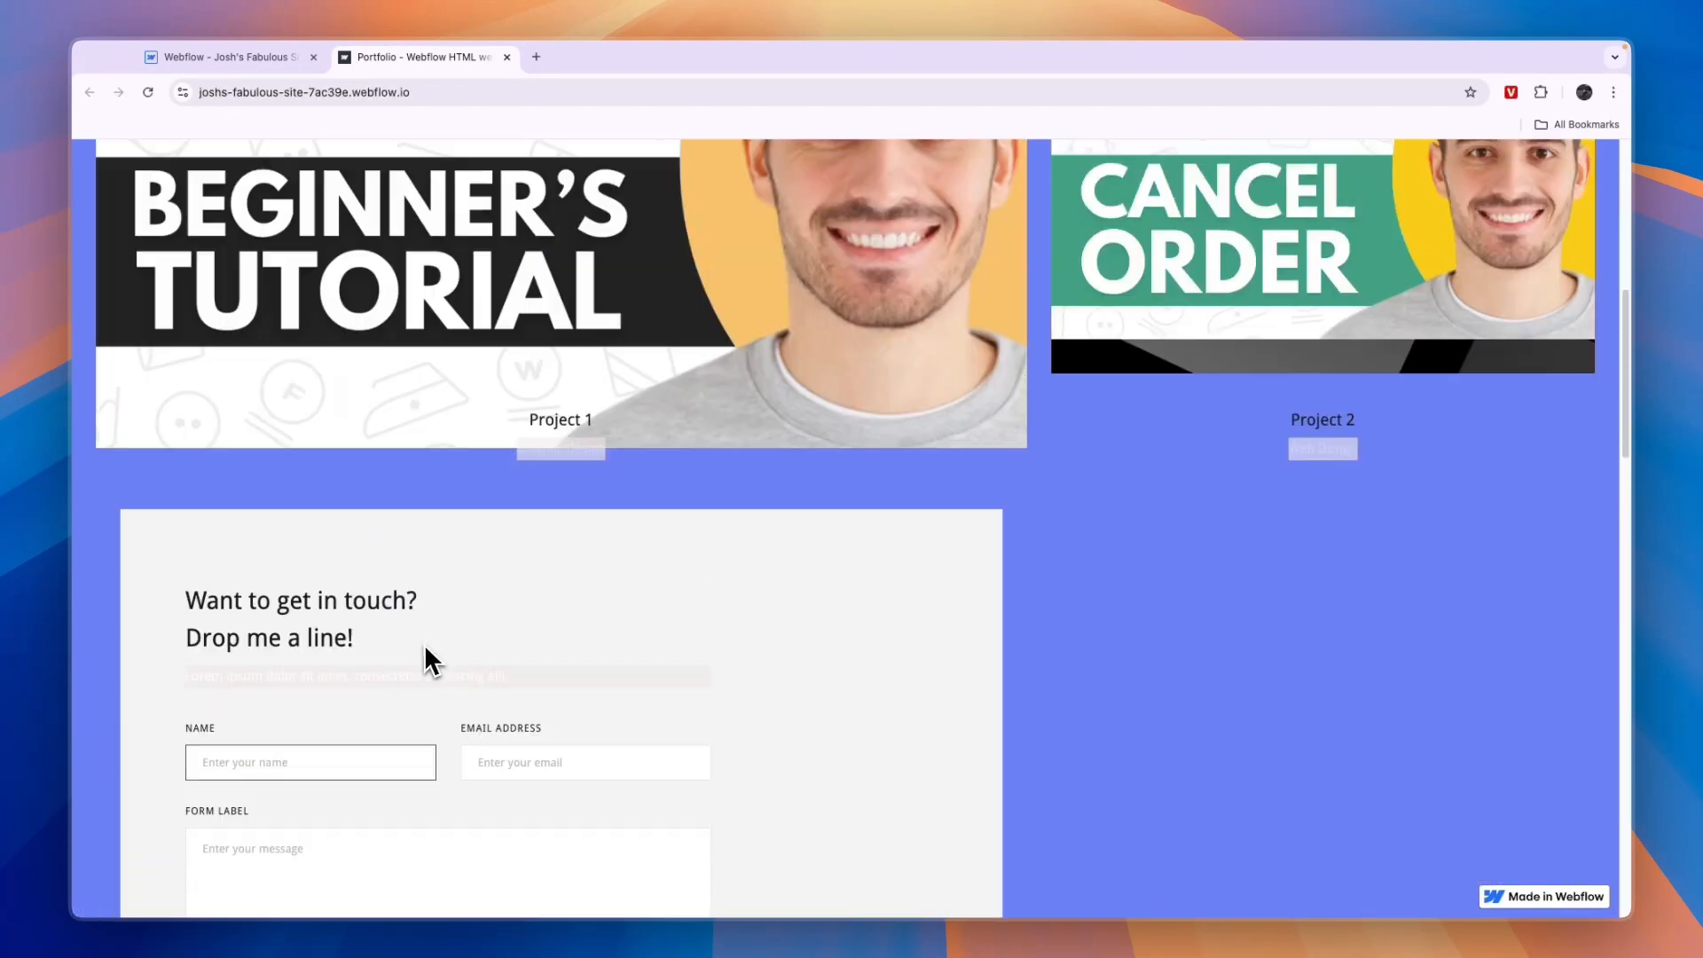
{"action": "scroll", "coordinate": [452, 656], "scroll_direction": "up", "scroll_amount": 4}
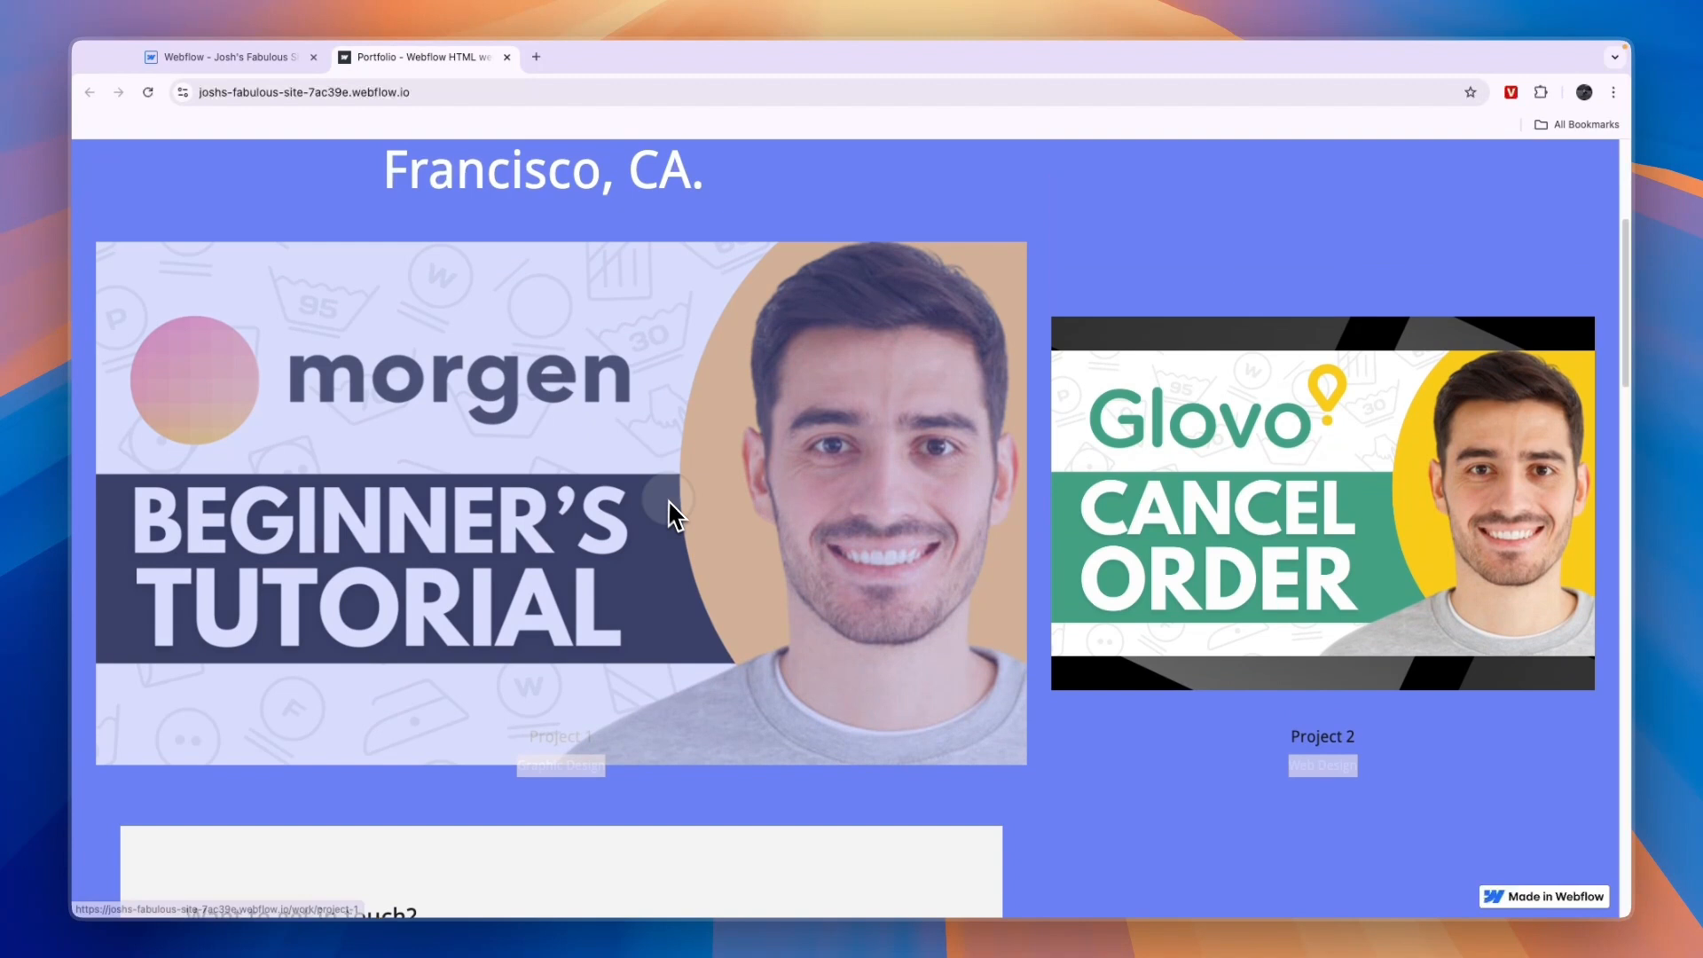
Open the live Project 1 page from its image, look over its content, and close the published site
{"action": "left_click", "coordinate": [669, 510]}
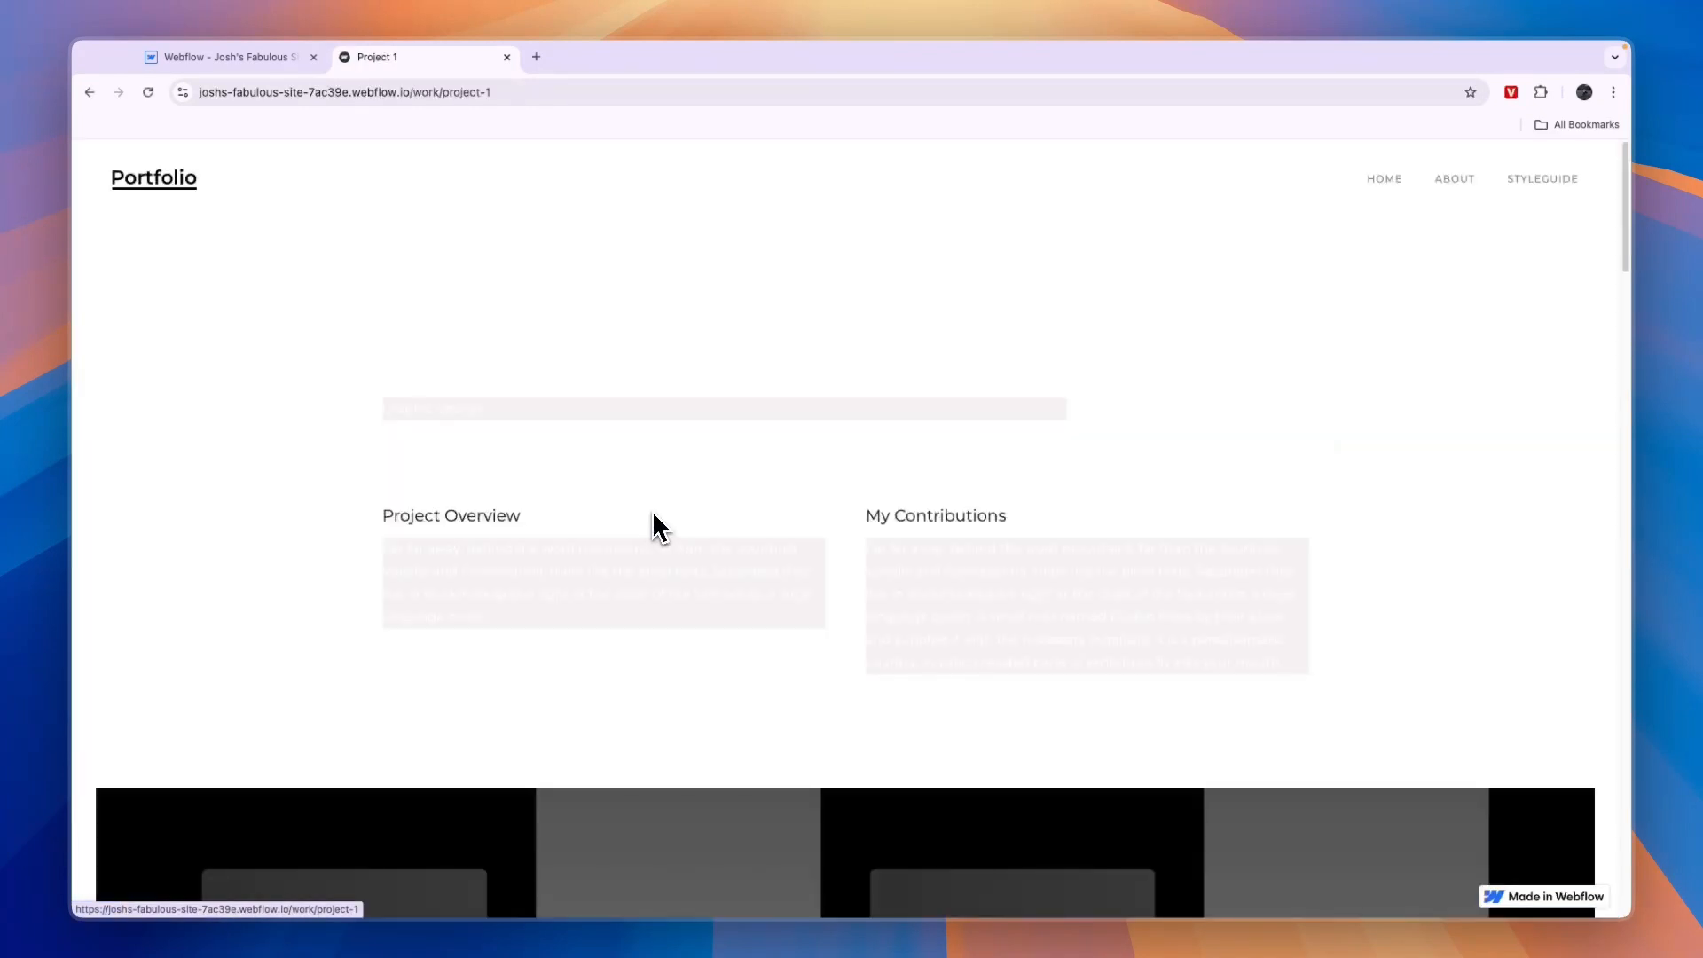
{"action": "scroll", "coordinate": [620, 578], "scroll_direction": "down", "scroll_amount": 6}
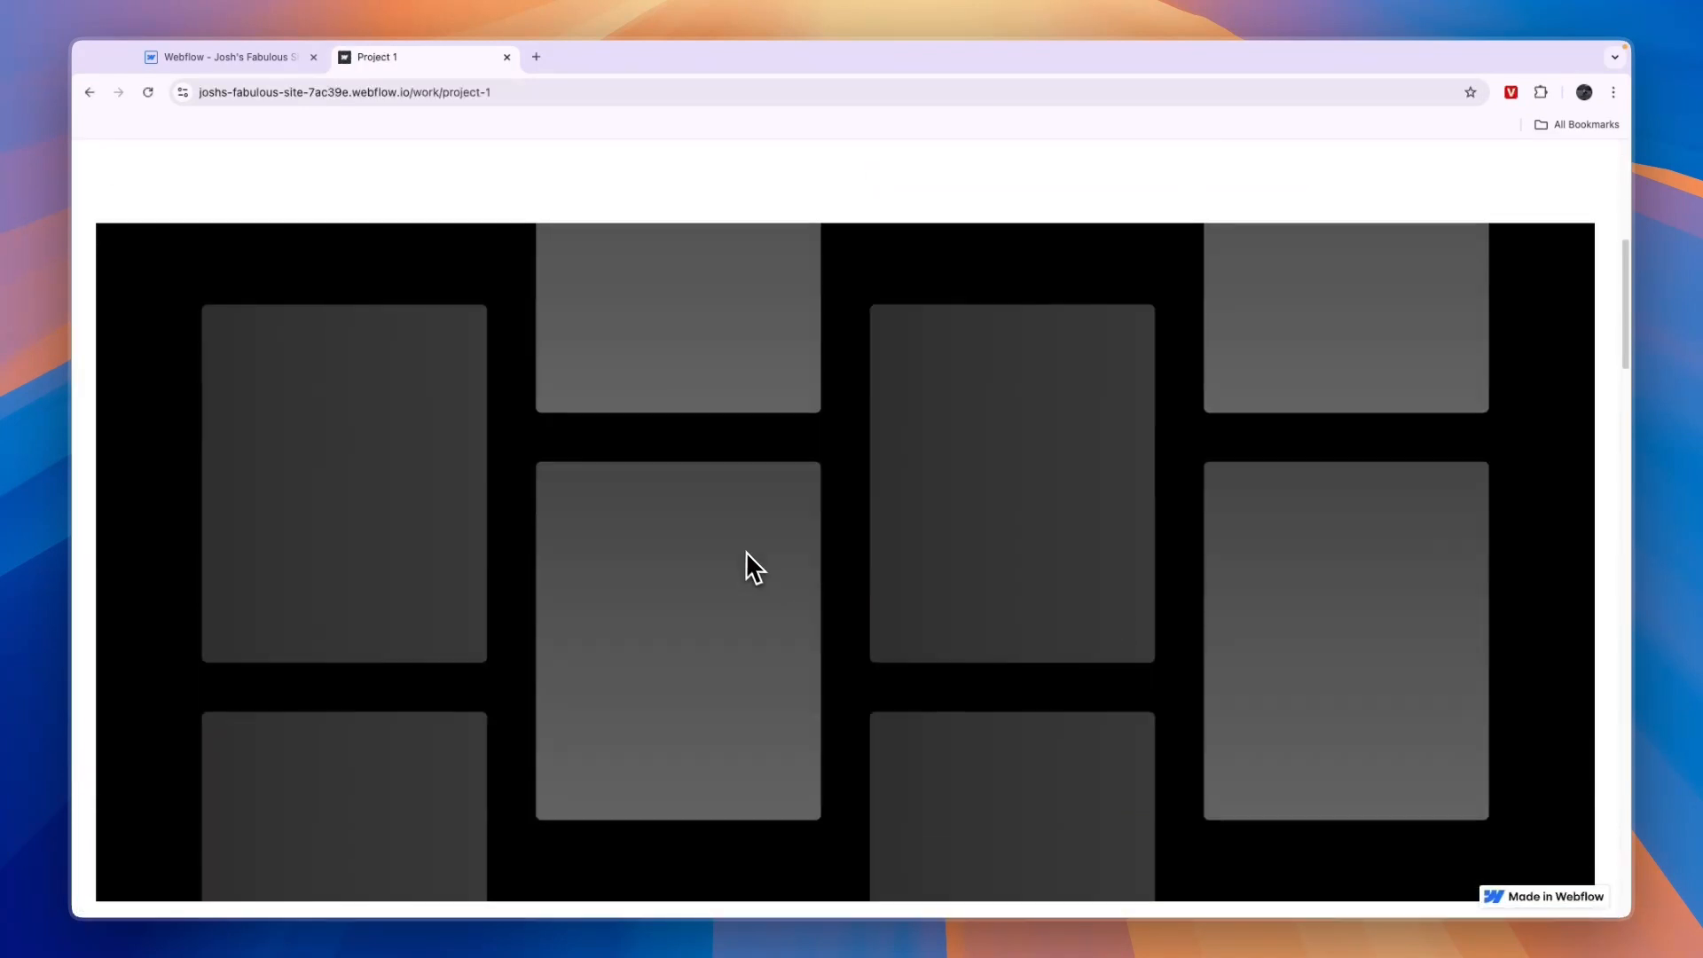
{"action": "scroll", "coordinate": [742, 561], "scroll_direction": "up", "scroll_amount": 6}
{"action": "scroll", "coordinate": [502, 481], "scroll_direction": "down", "scroll_amount": 2}
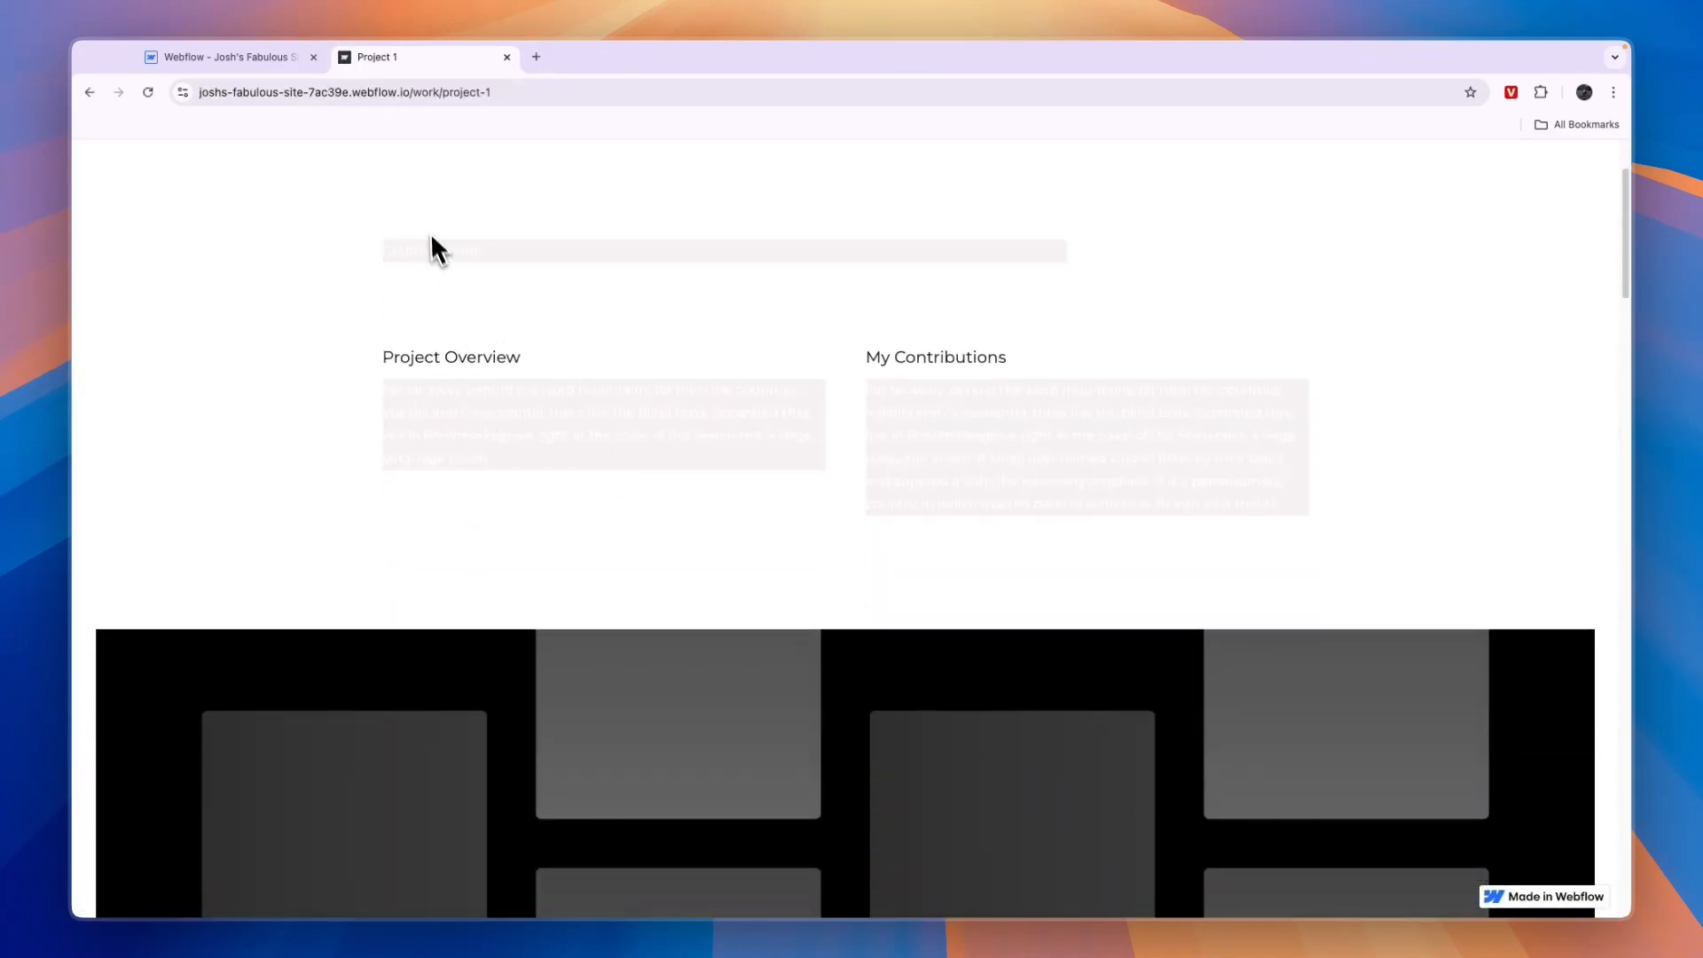
{"action": "scroll", "coordinate": [479, 266], "scroll_direction": "down", "scroll_amount": 1}
{"action": "left_click", "coordinate": [507, 57]}
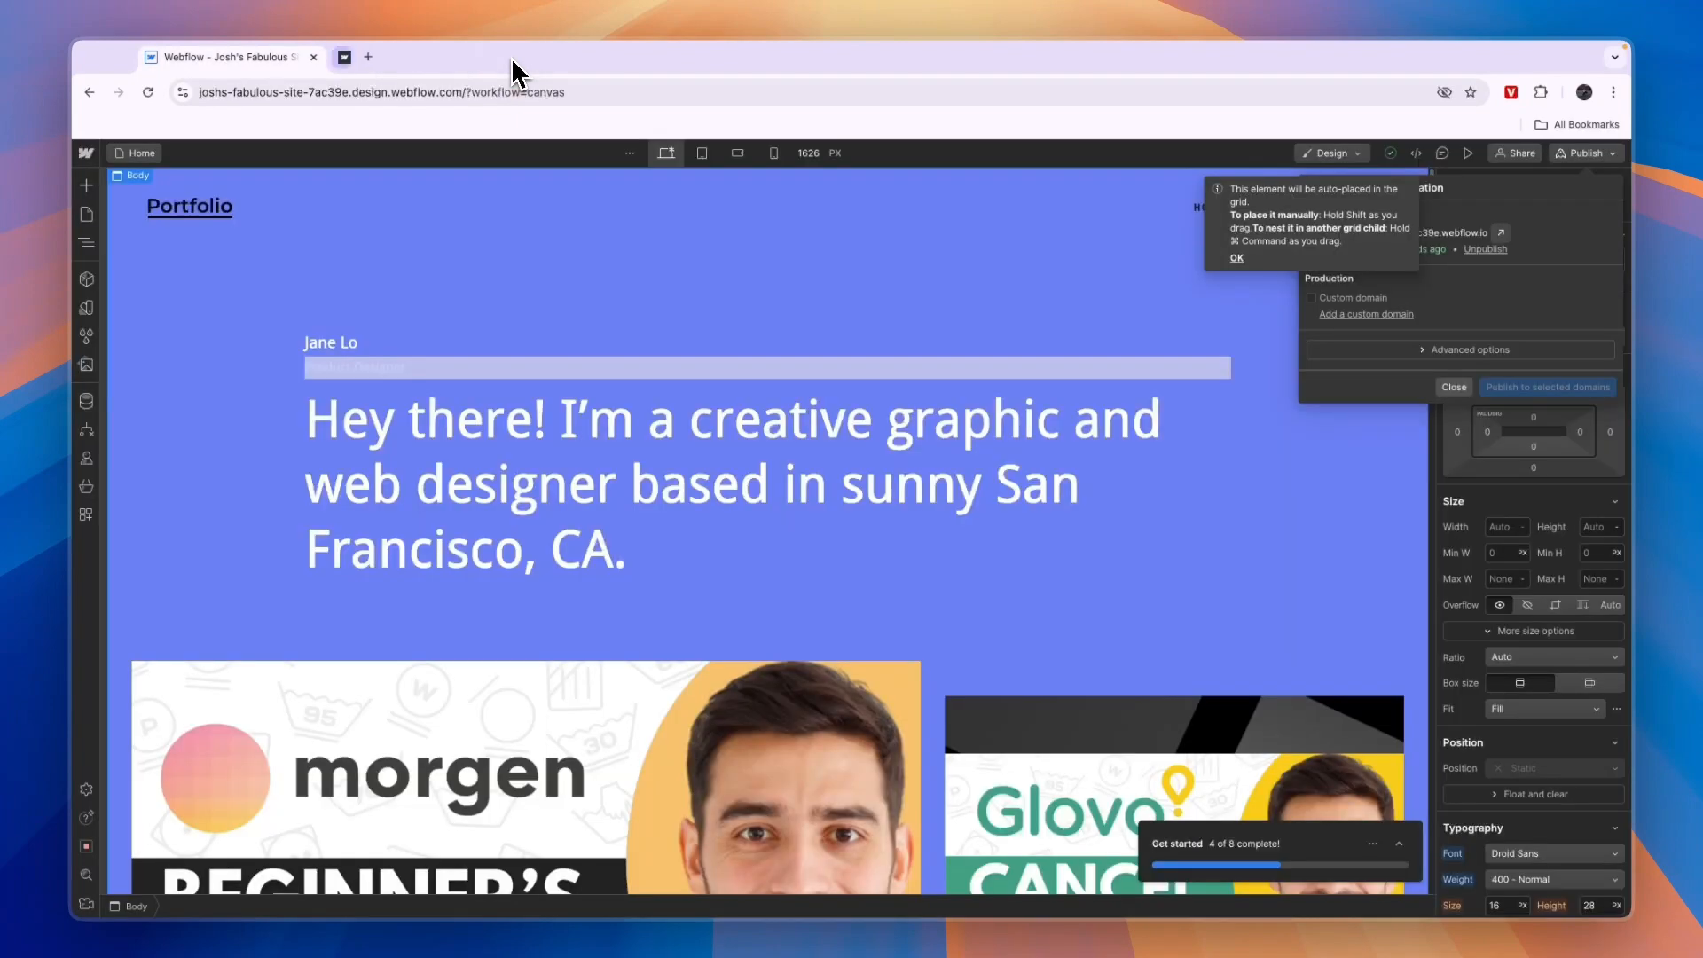
Examine the home page's element hierarchy, inspect the Project 1 image's entry, and select the intro section
{"action": "left_click", "coordinate": [97, 245]}
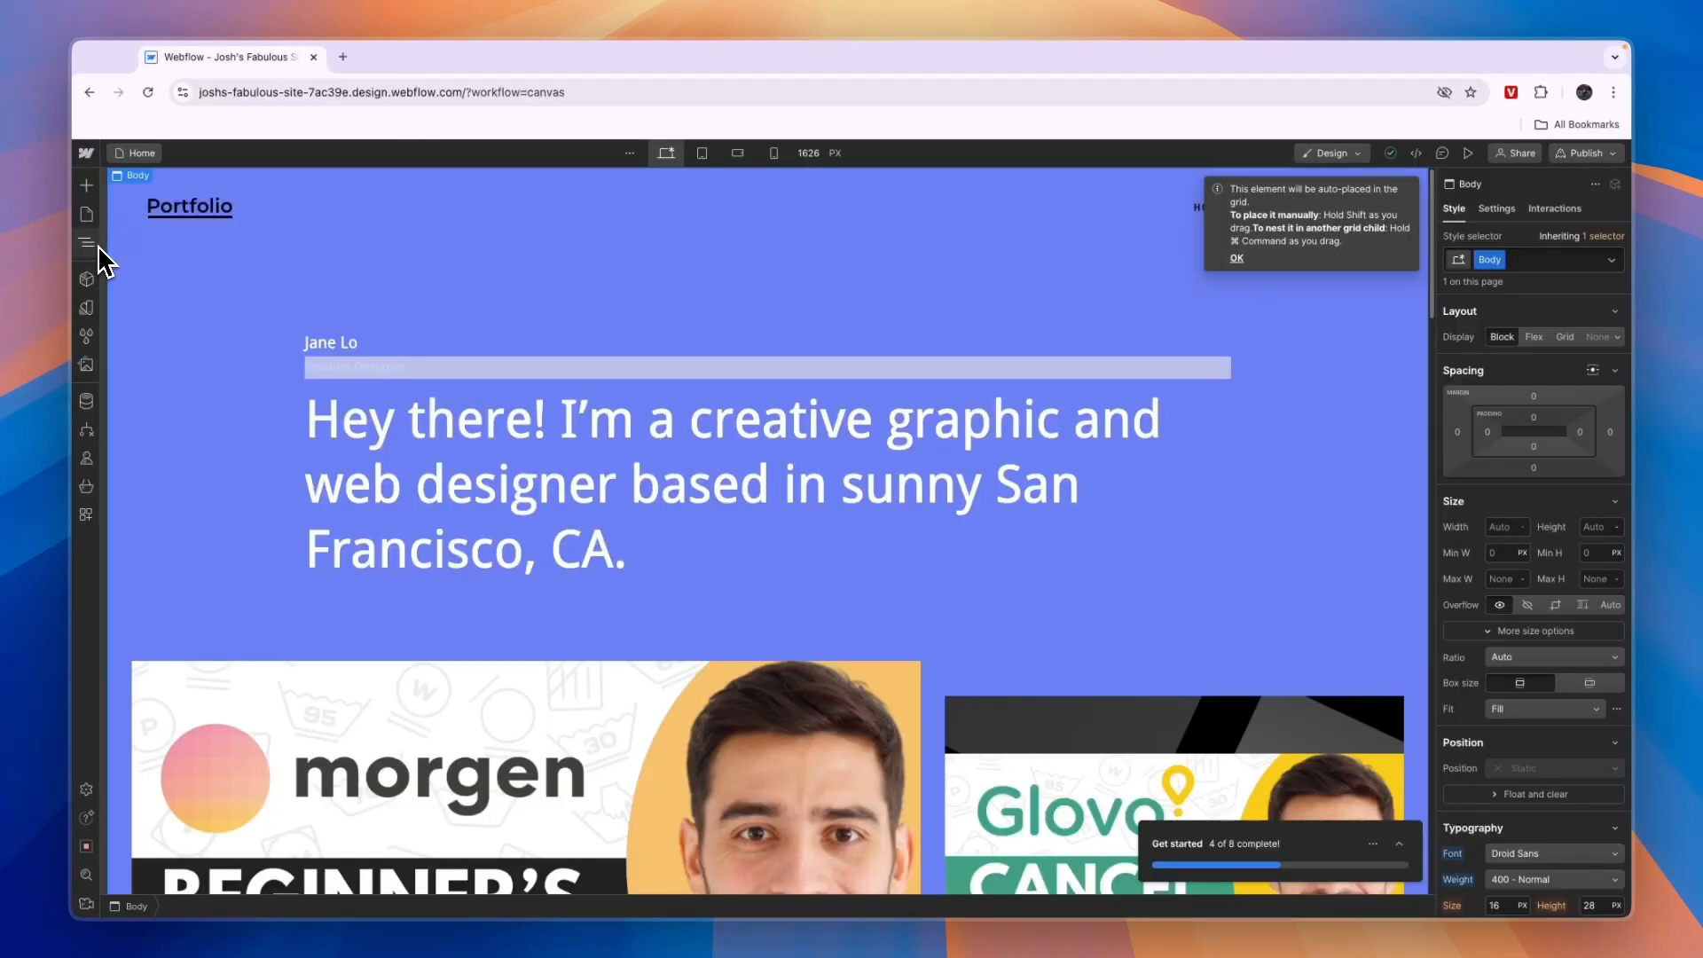
{"action": "left_click", "coordinate": [93, 245]}
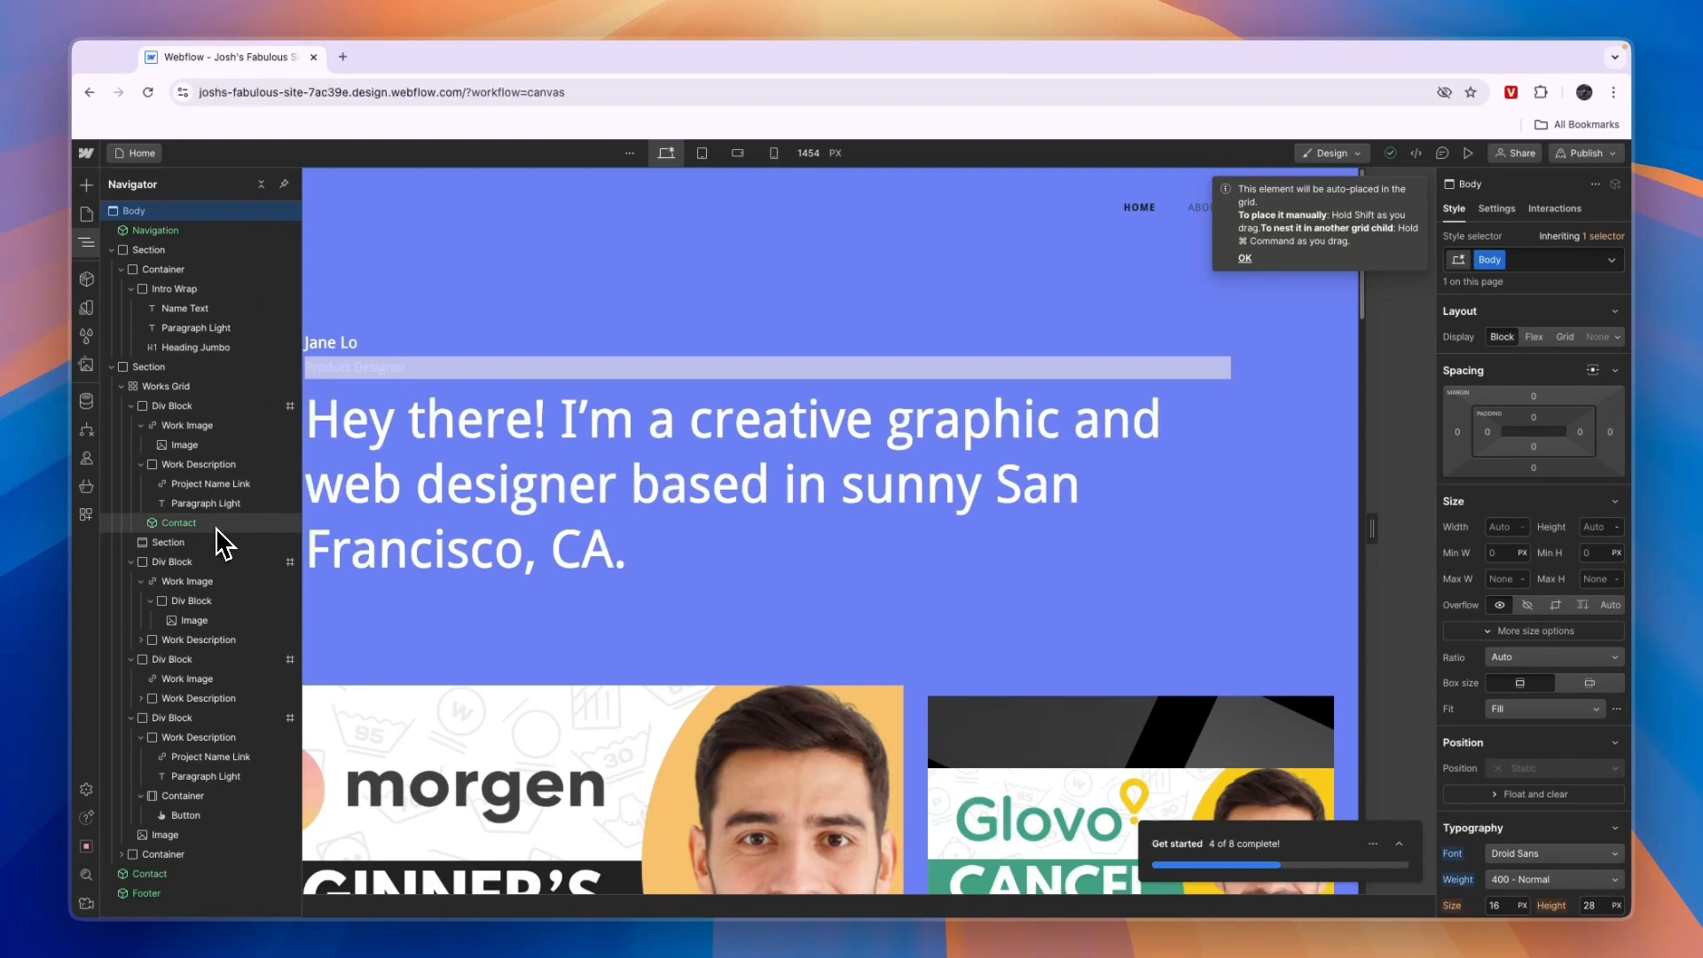
{"action": "left_click", "coordinate": [228, 743]}
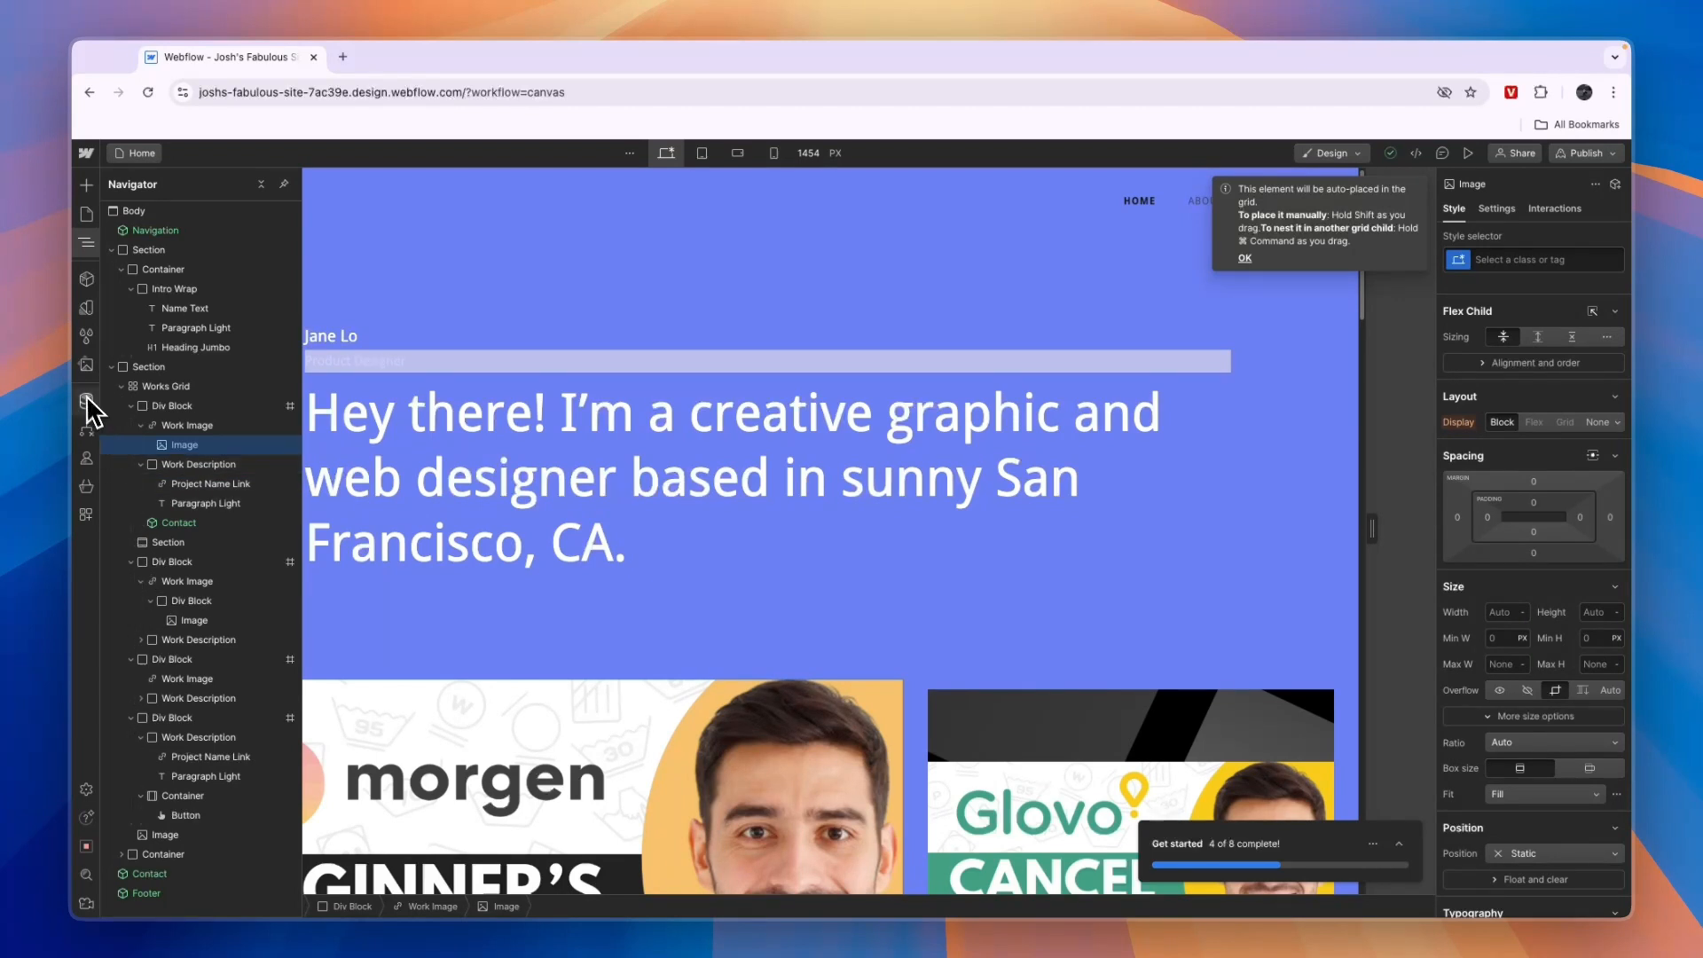
{"action": "left_click", "coordinate": [1250, 499]}
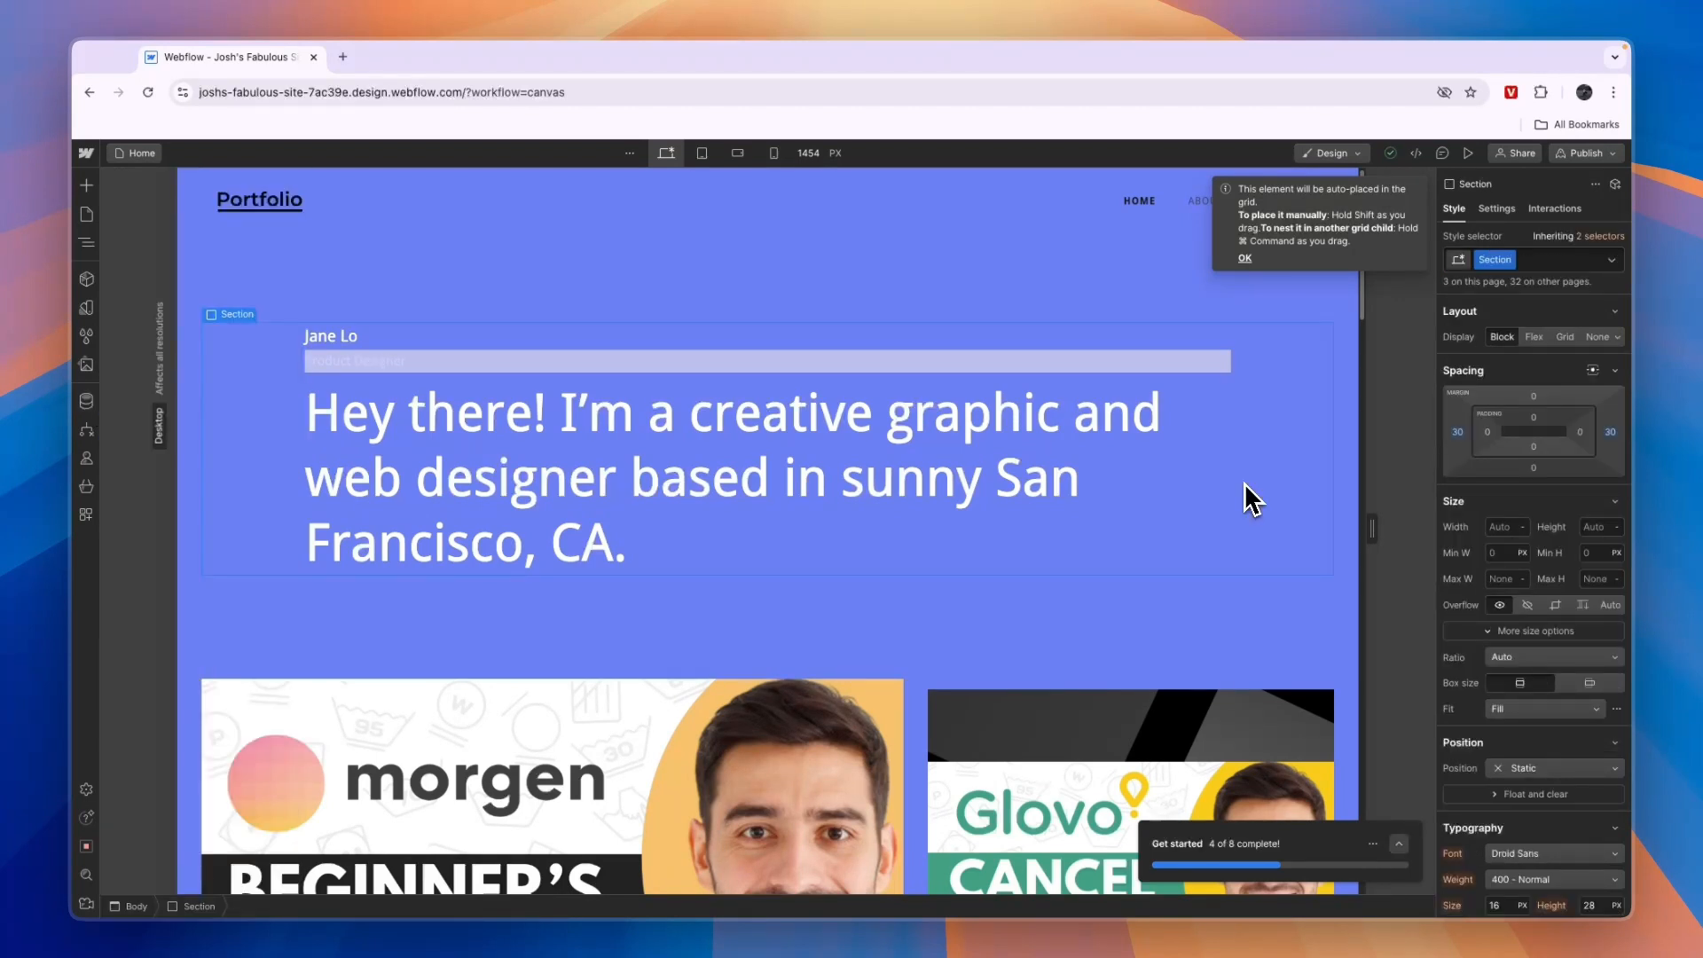